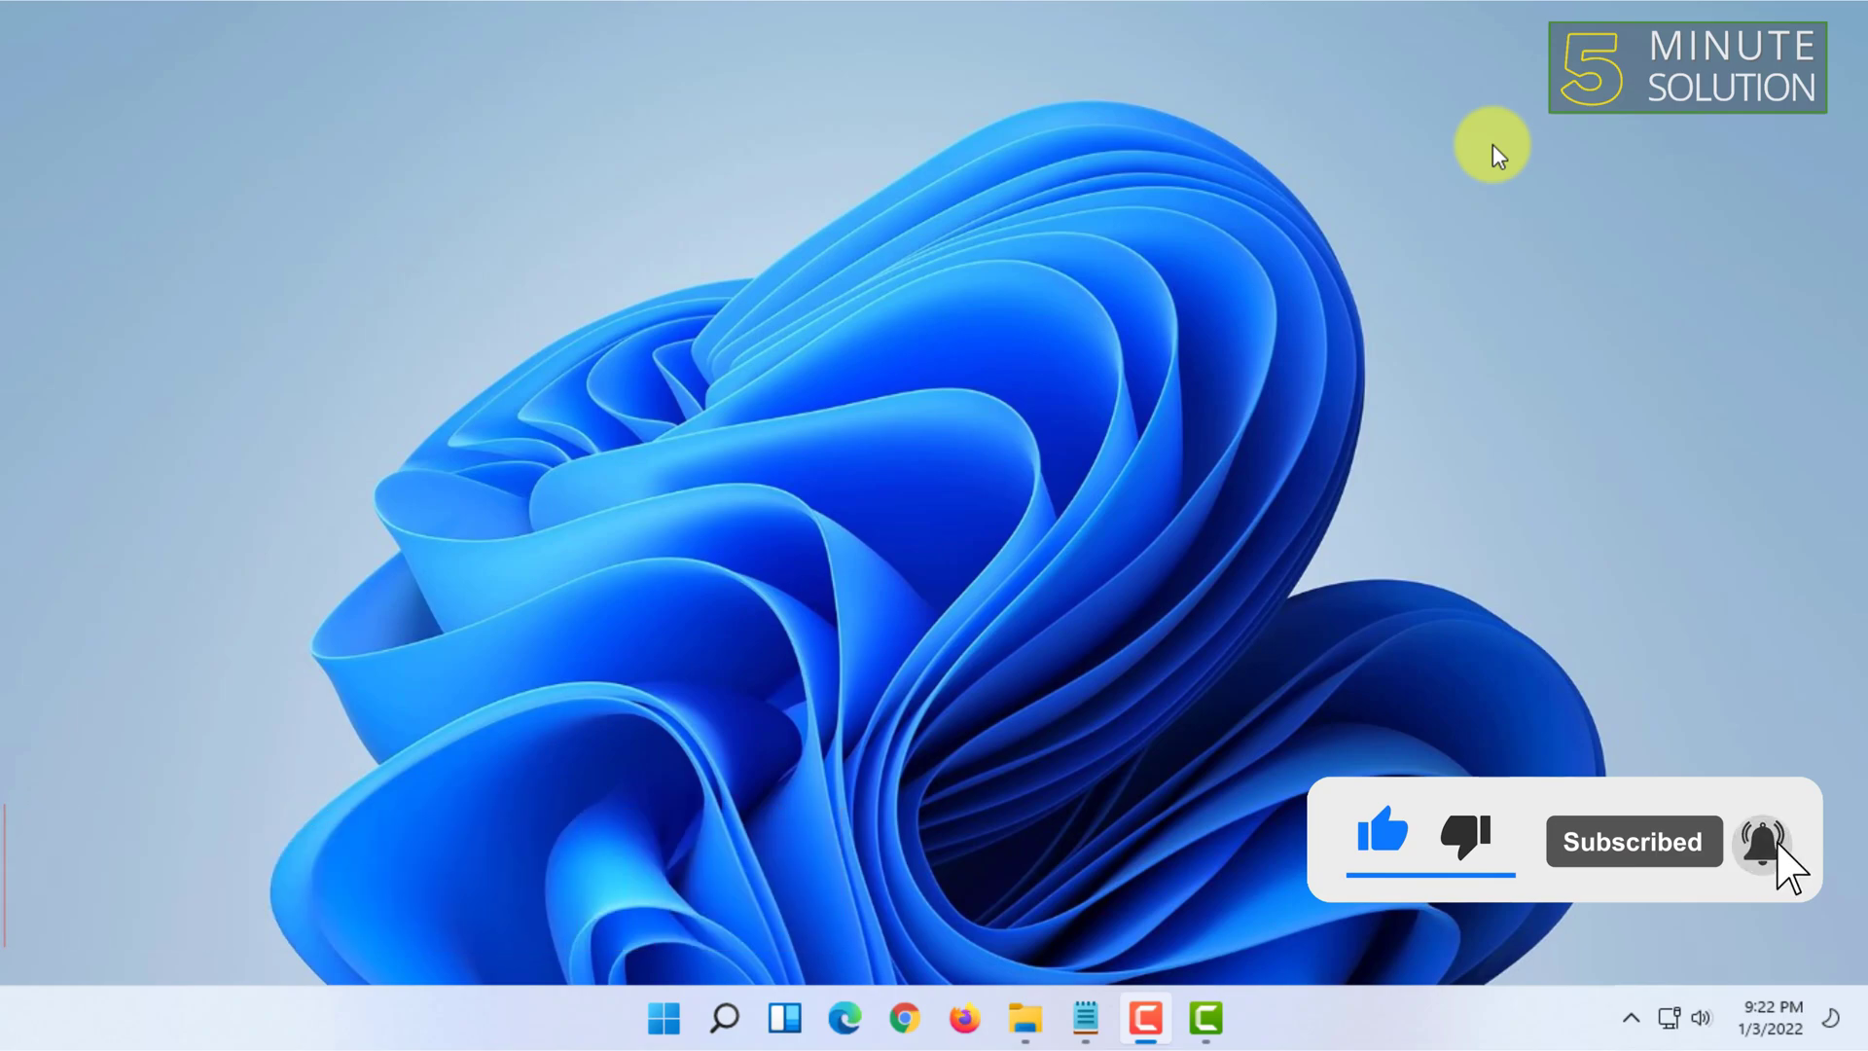
- Create a New Text Document on the desktop and drag it to the top-right corner
{"action": "right_click", "coordinate": [1495, 146]}
{"action": "mouse_move", "coordinate": [1623, 377]}
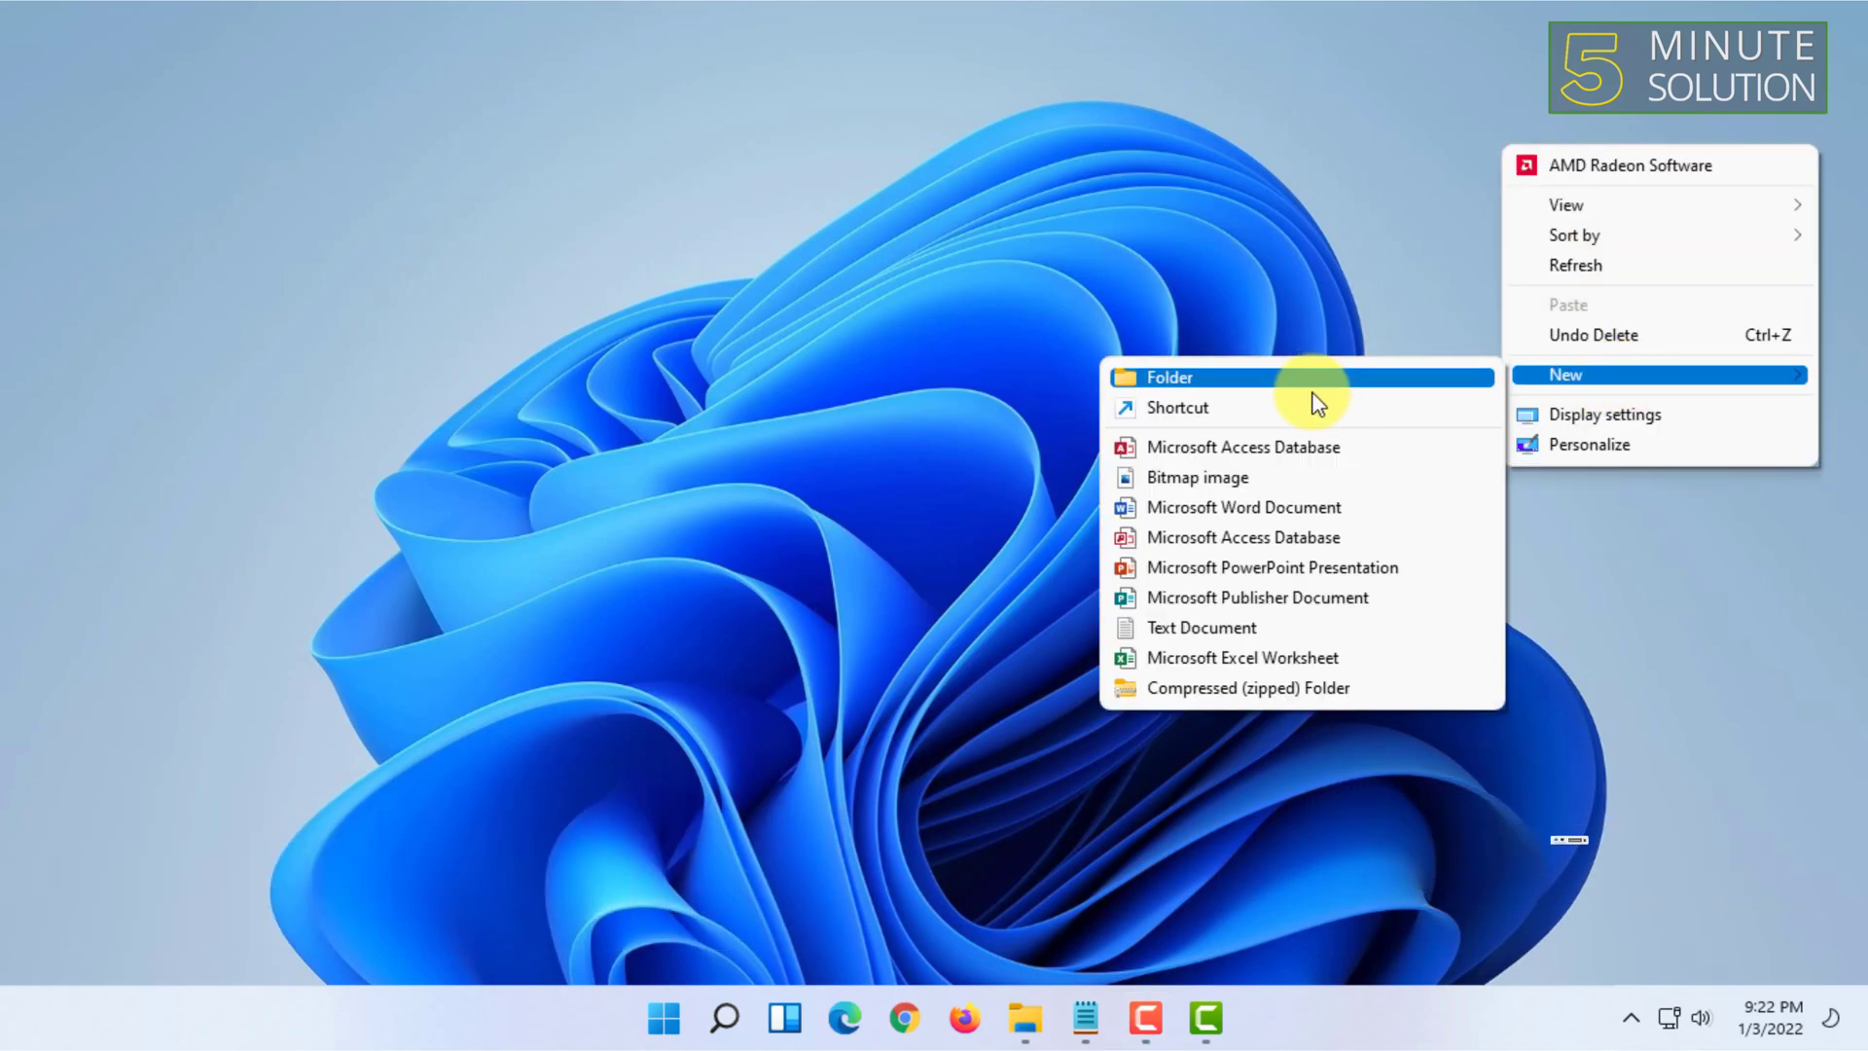
{"action": "left_click", "coordinate": [1246, 629]}
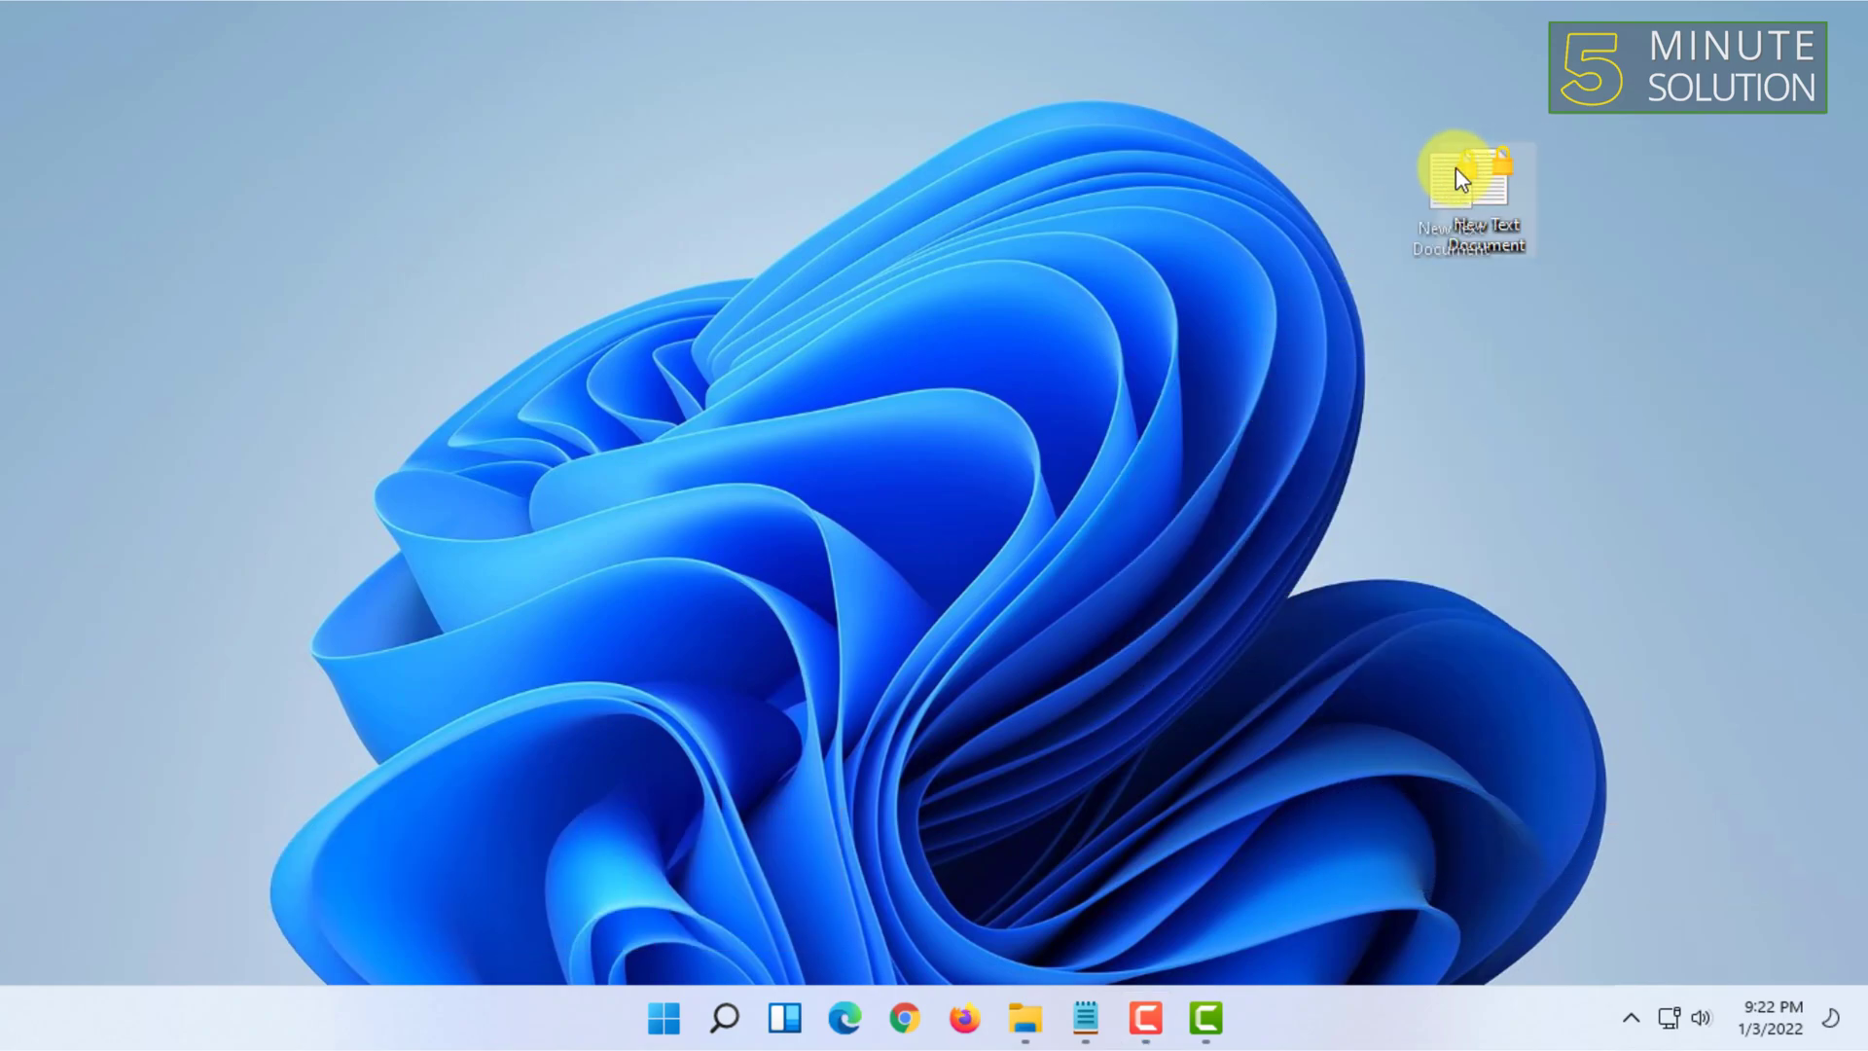
{"action": "left_click_drag", "start_coordinate": [1456, 167], "coordinate": [1788, 66]}
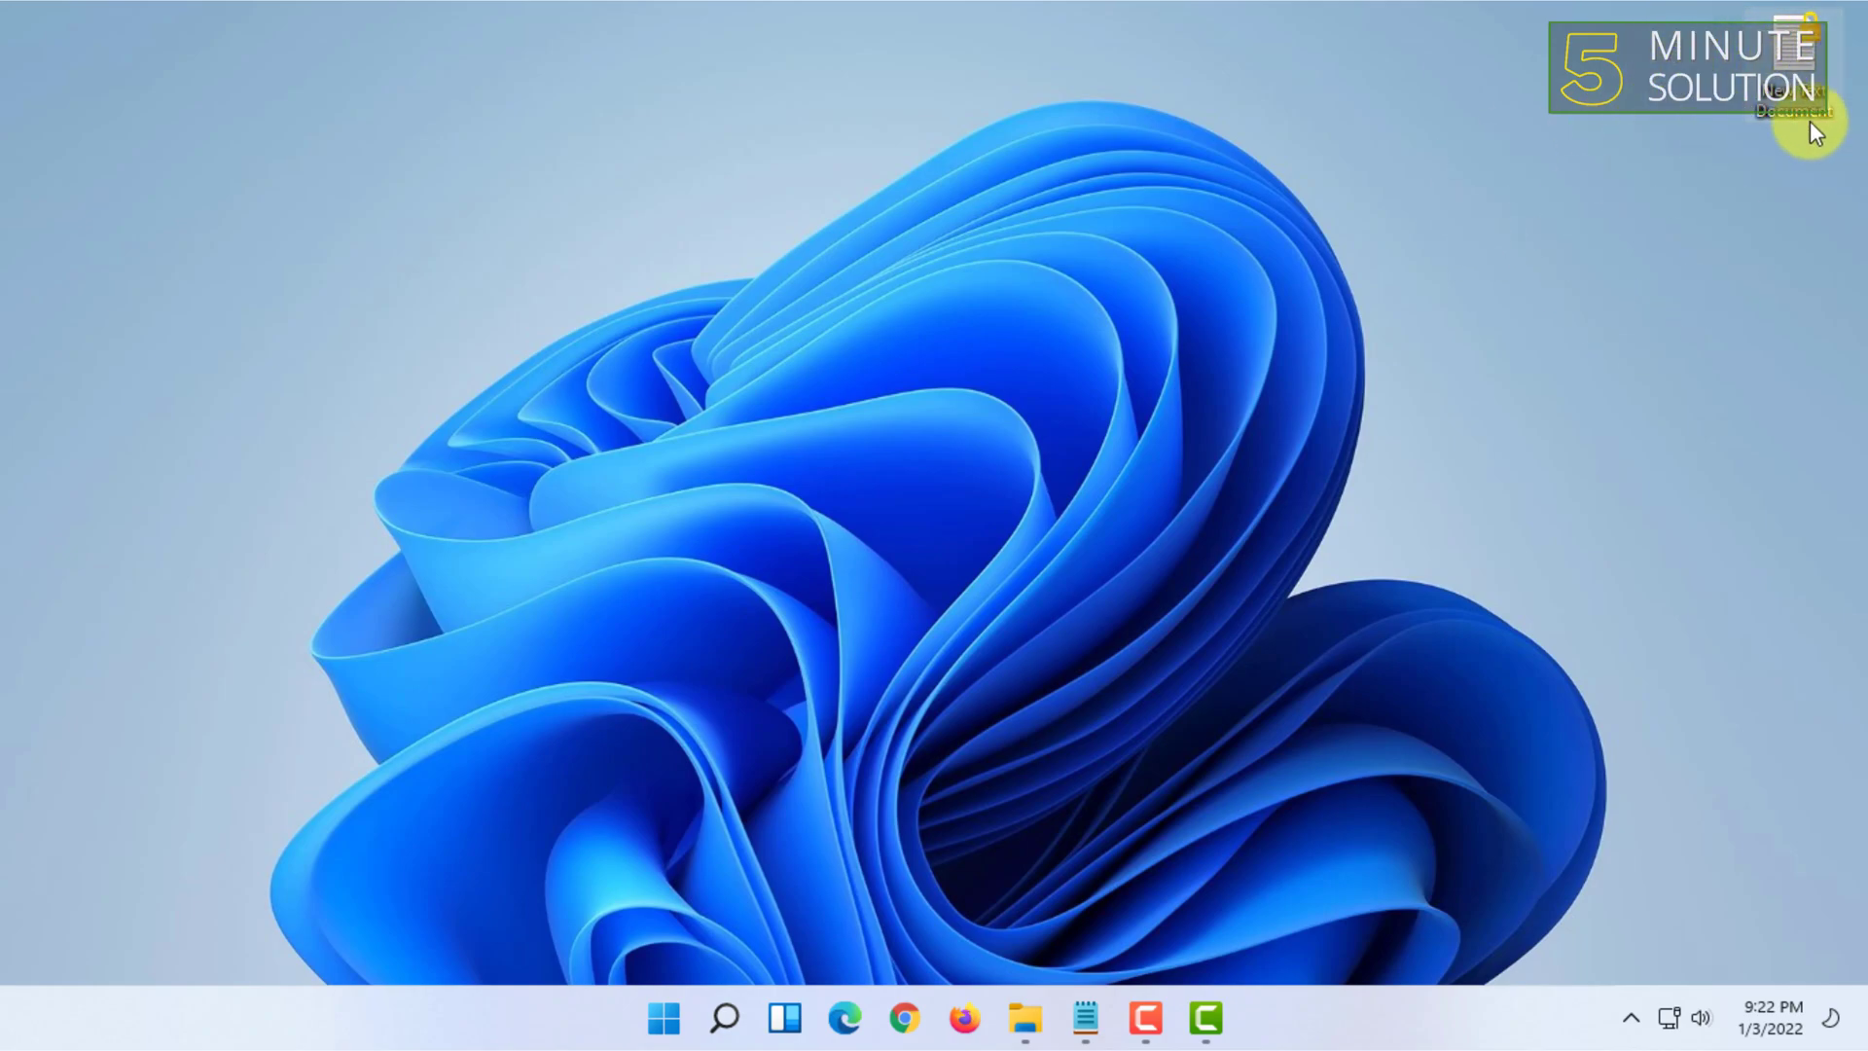
- Open the text file's Properties and keep Notepad as the app for .txt files
{"action": "right_click", "coordinate": [1771, 87]}
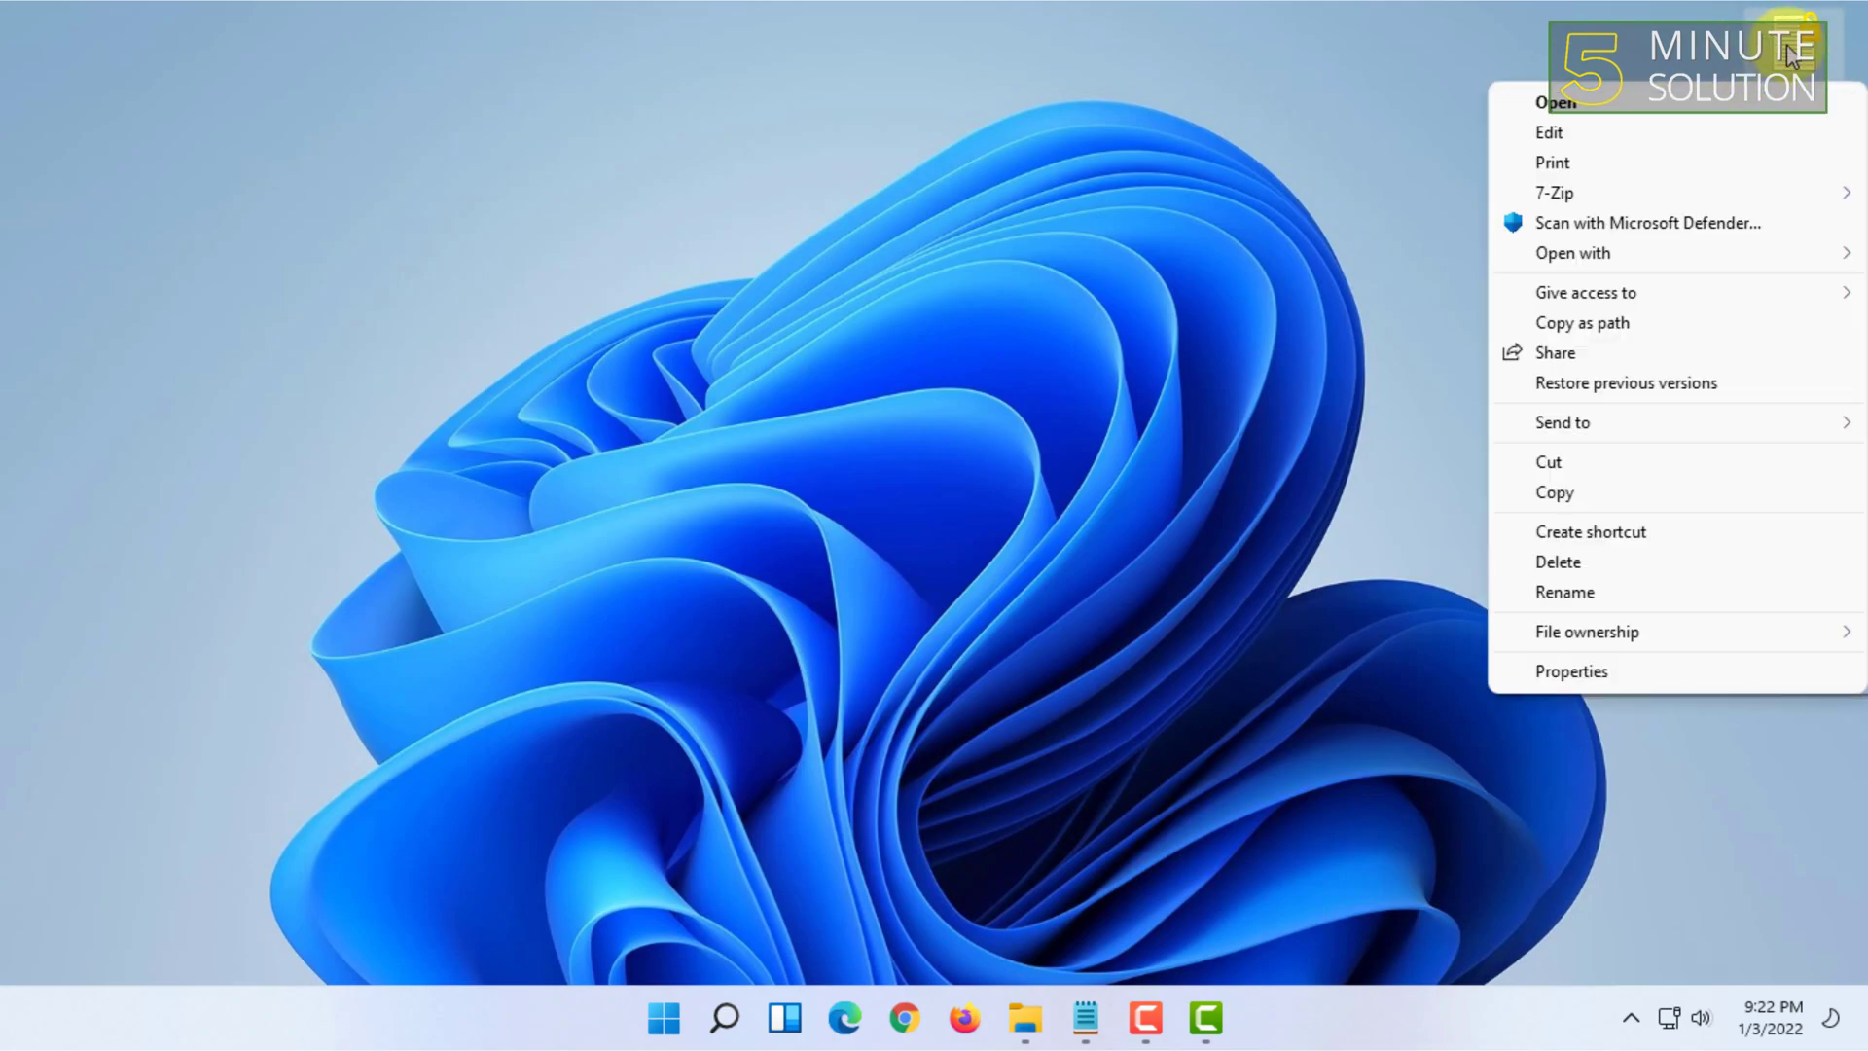
{"action": "left_click", "coordinate": [1621, 681]}
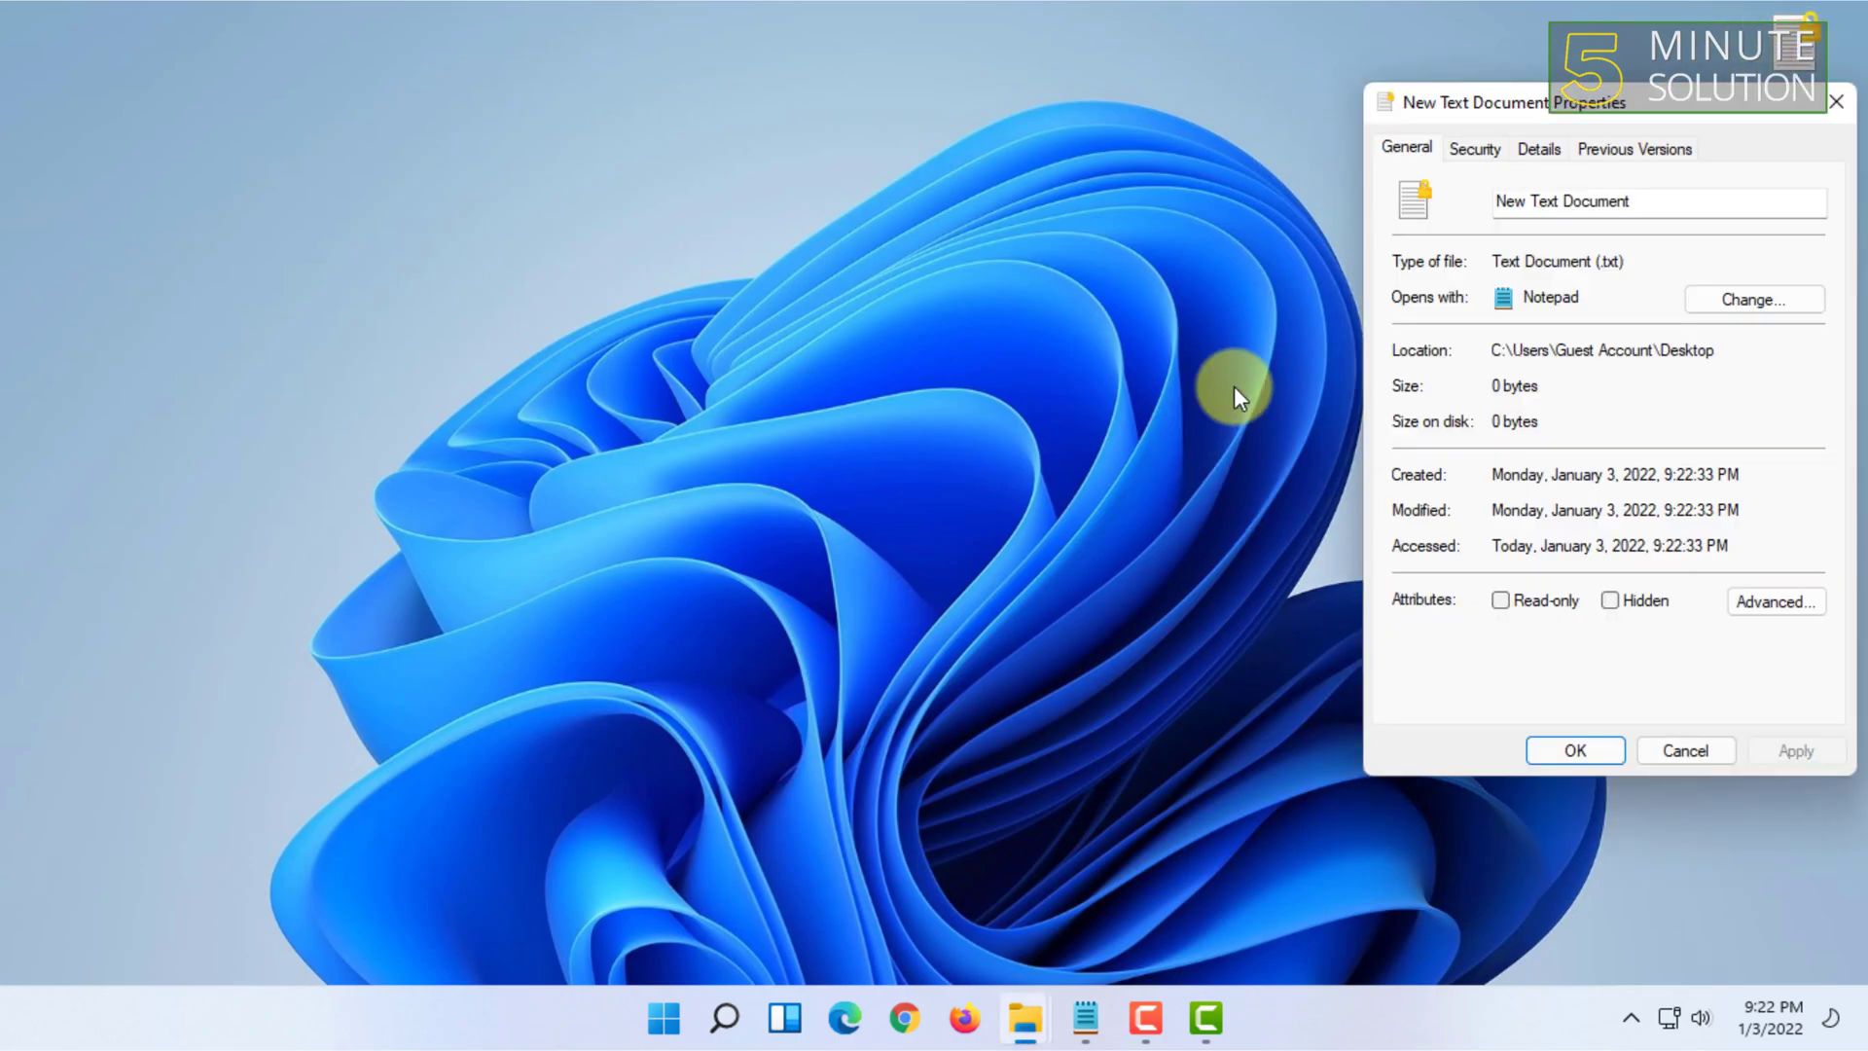
{"action": "left_click_drag", "start_coordinate": [1639, 118], "coordinate": [1073, 186]}
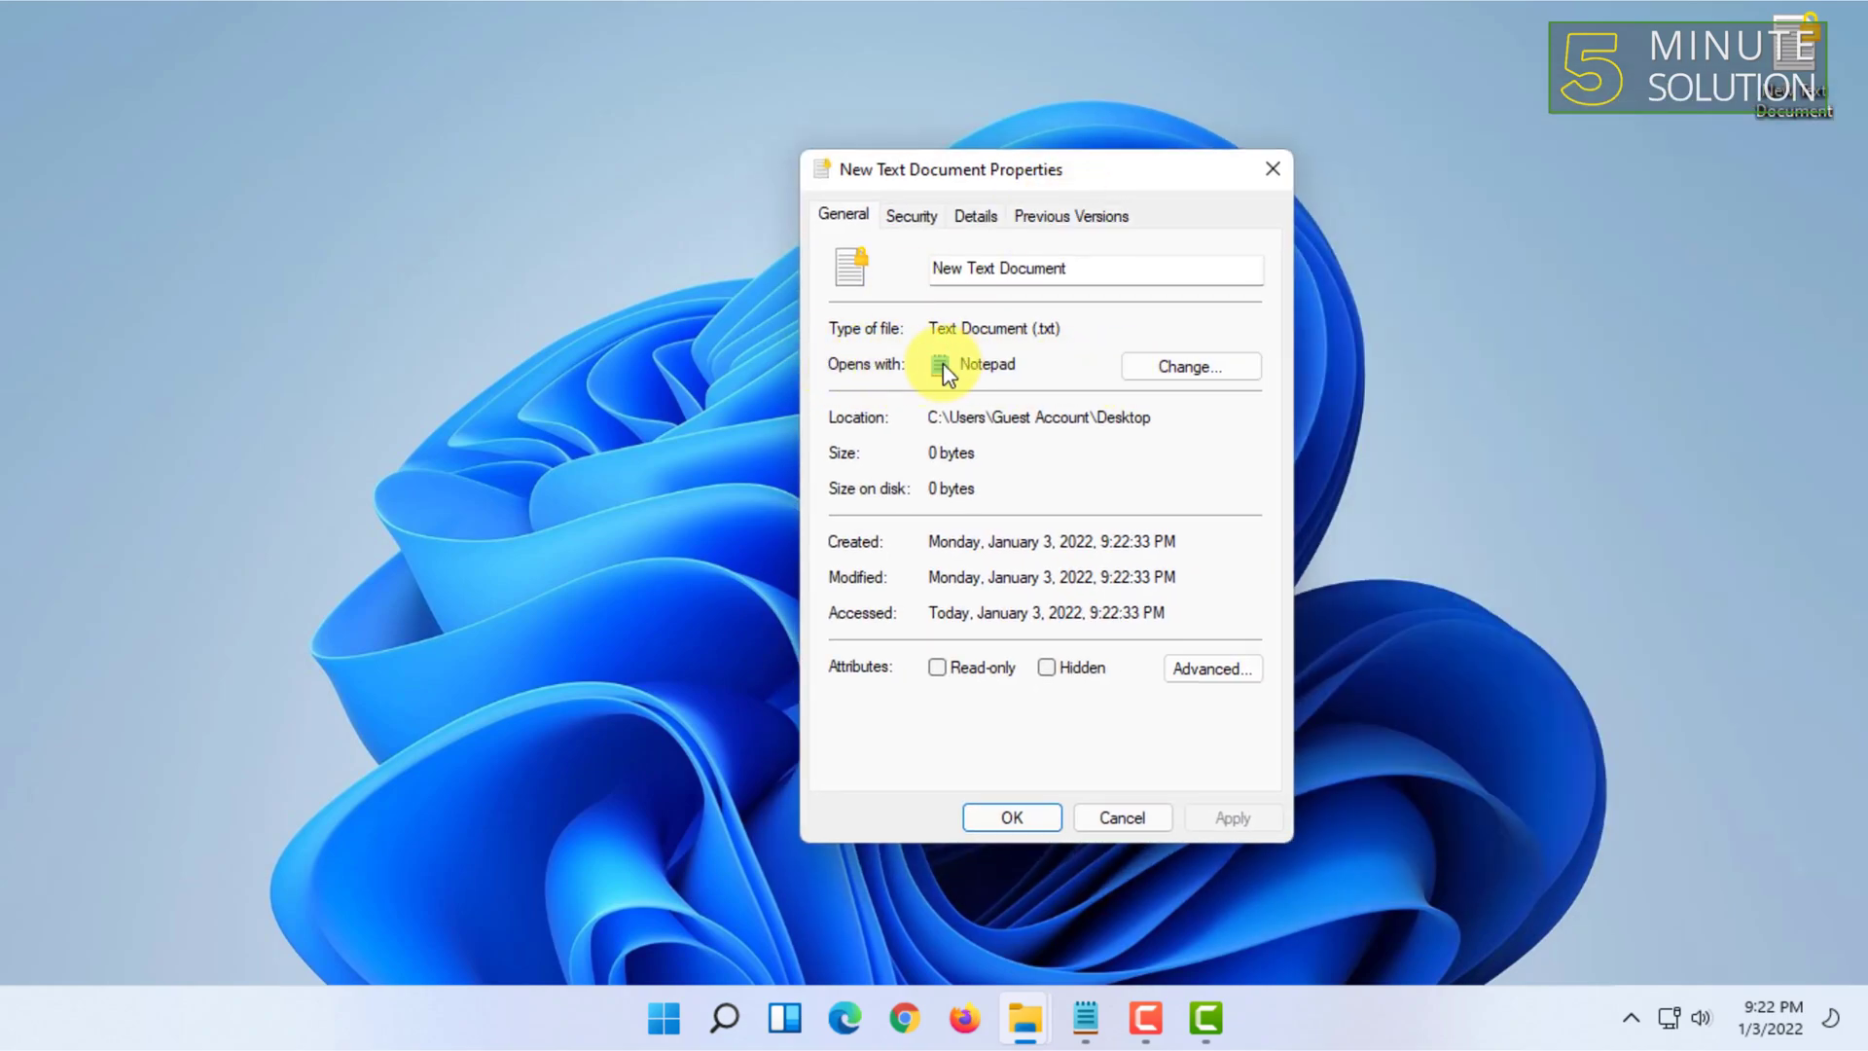
{"action": "left_click", "coordinate": [1171, 370]}
{"action": "left_click", "coordinate": [1031, 768]}
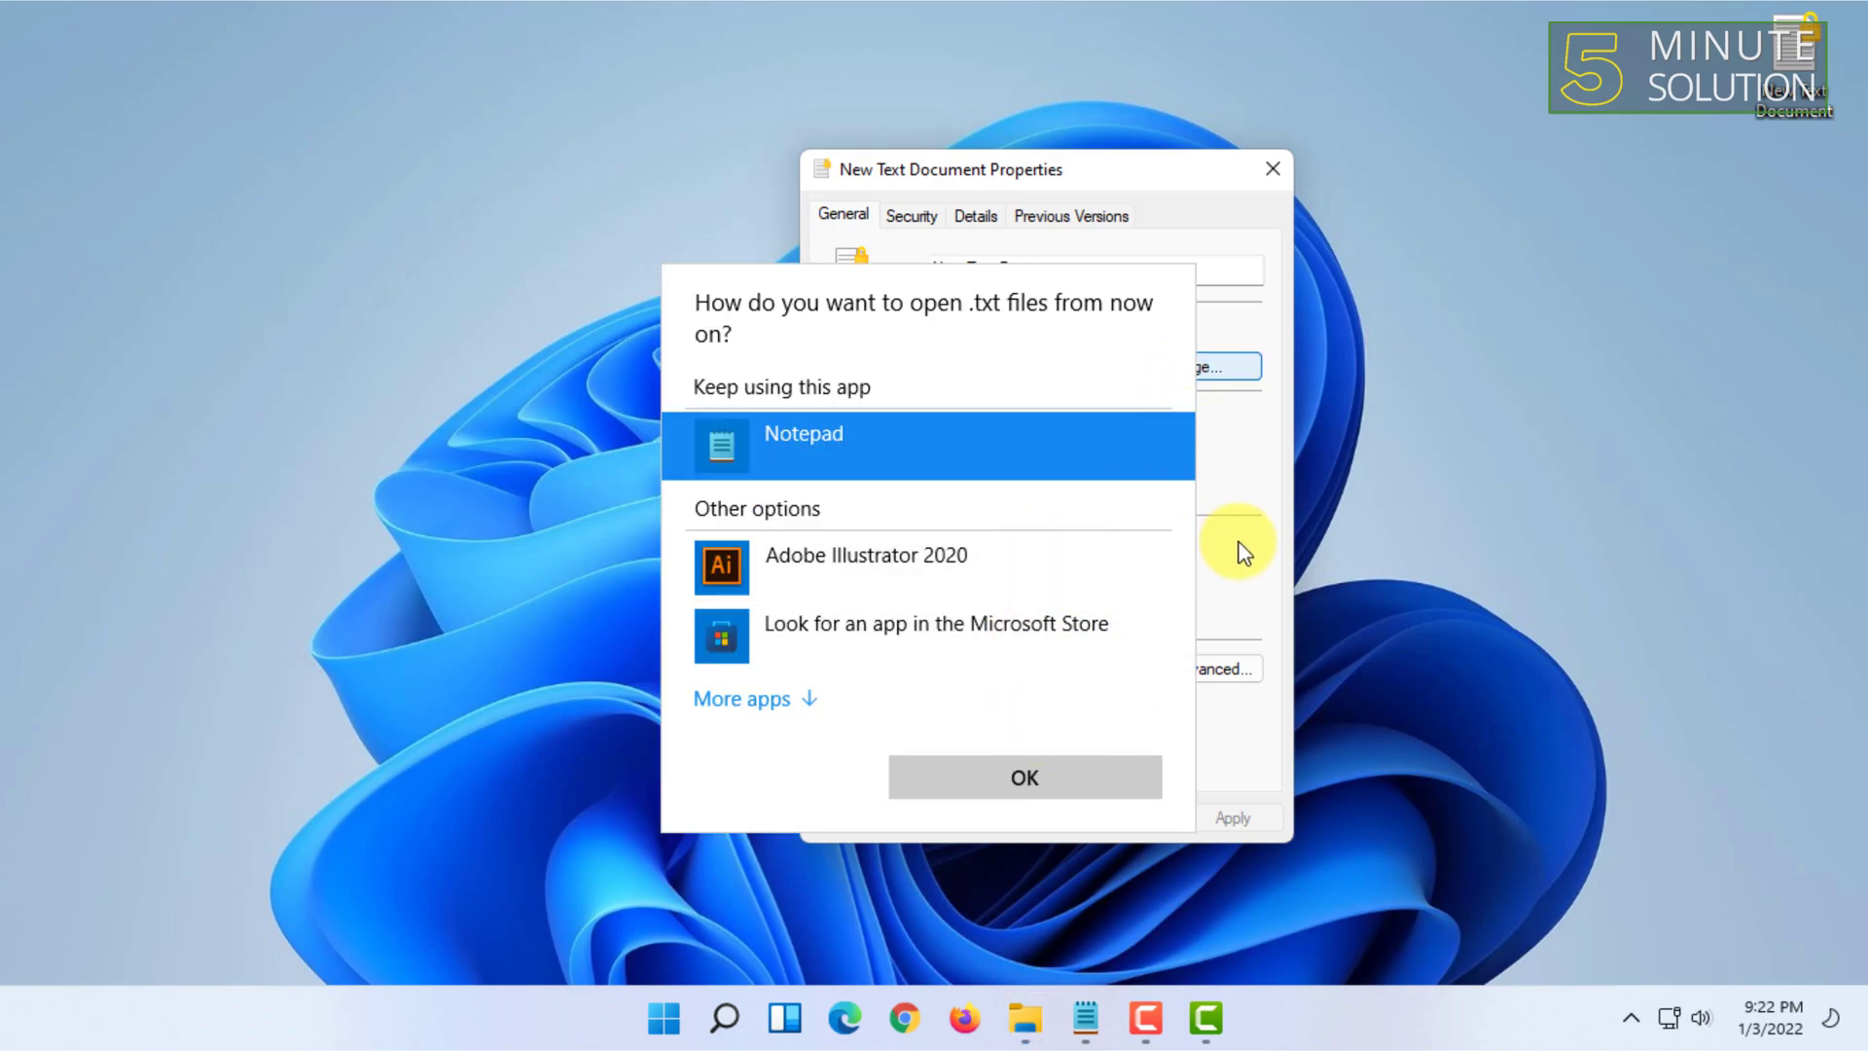
- Rename the file to New Text Document.pdf in Properties and confirm with OK
{"action": "left_click_drag", "start_coordinate": [1025, 328], "coordinate": [1097, 332]}
{"action": "left_click", "coordinate": [1108, 26]}
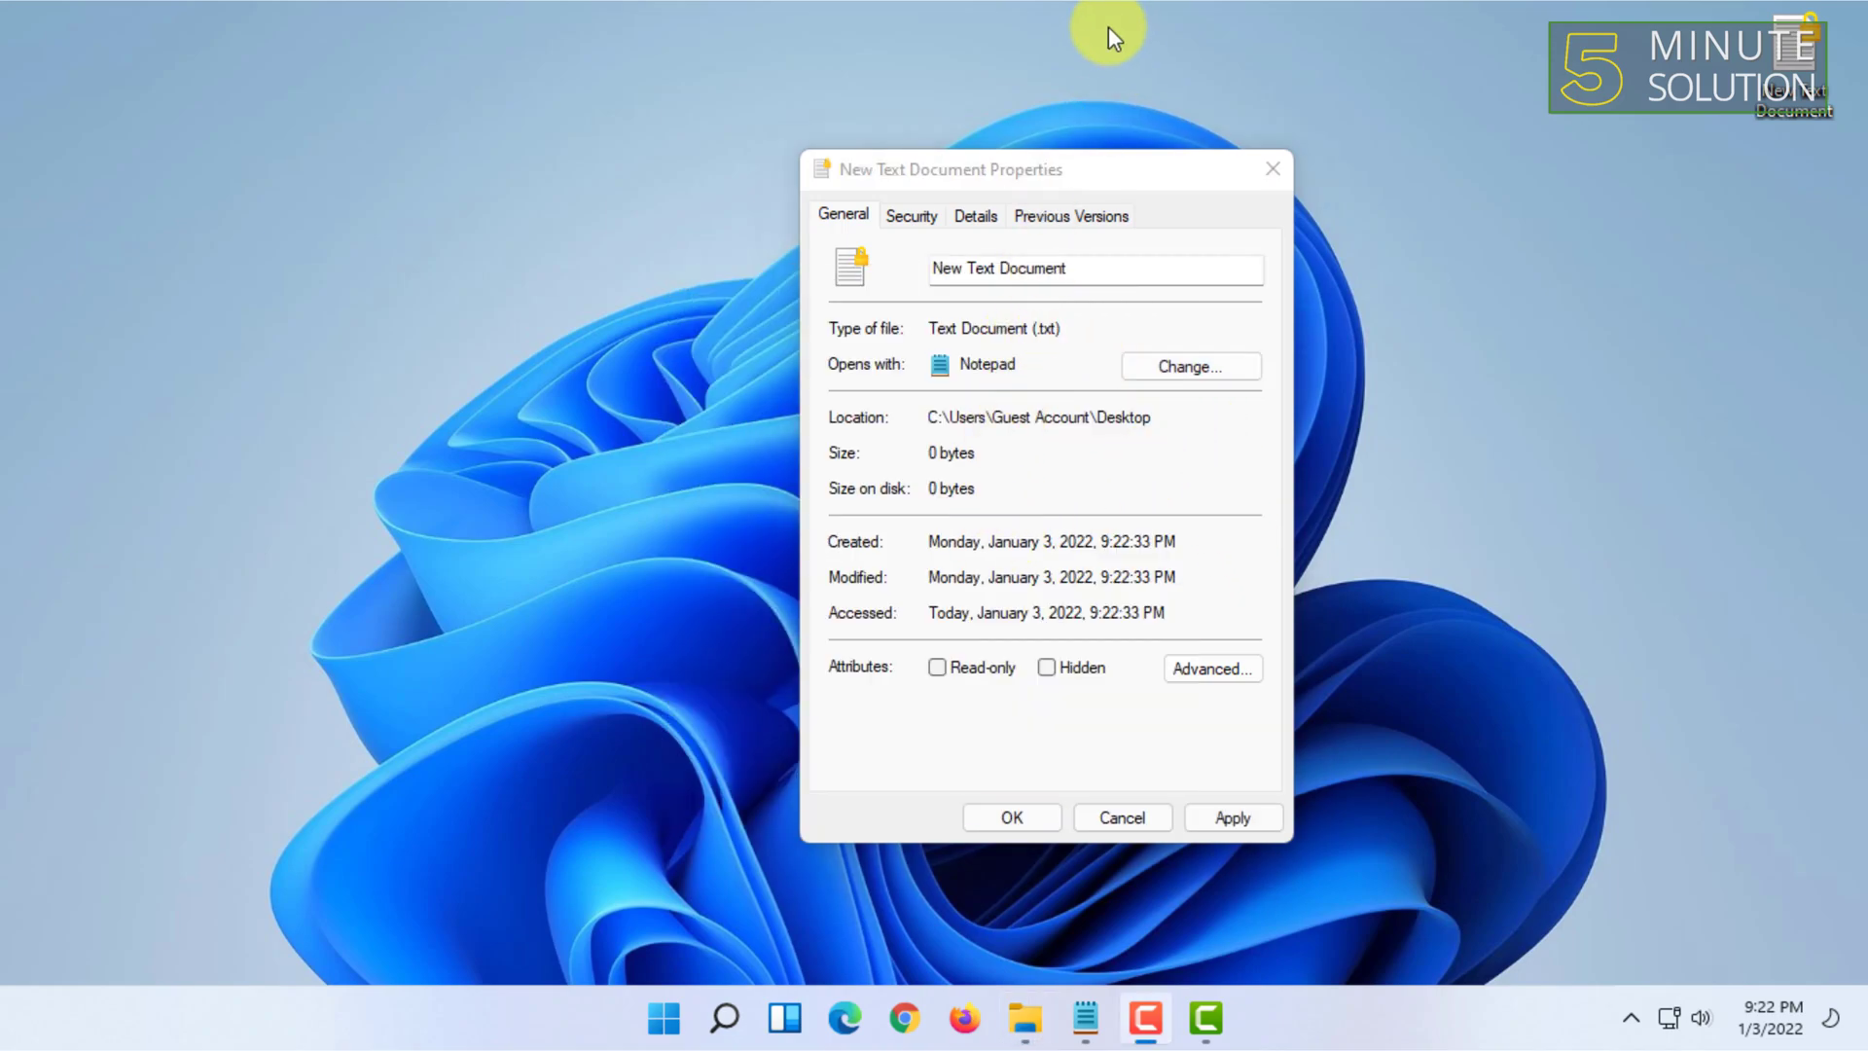
{"action": "left_click", "coordinate": [1129, 372]}
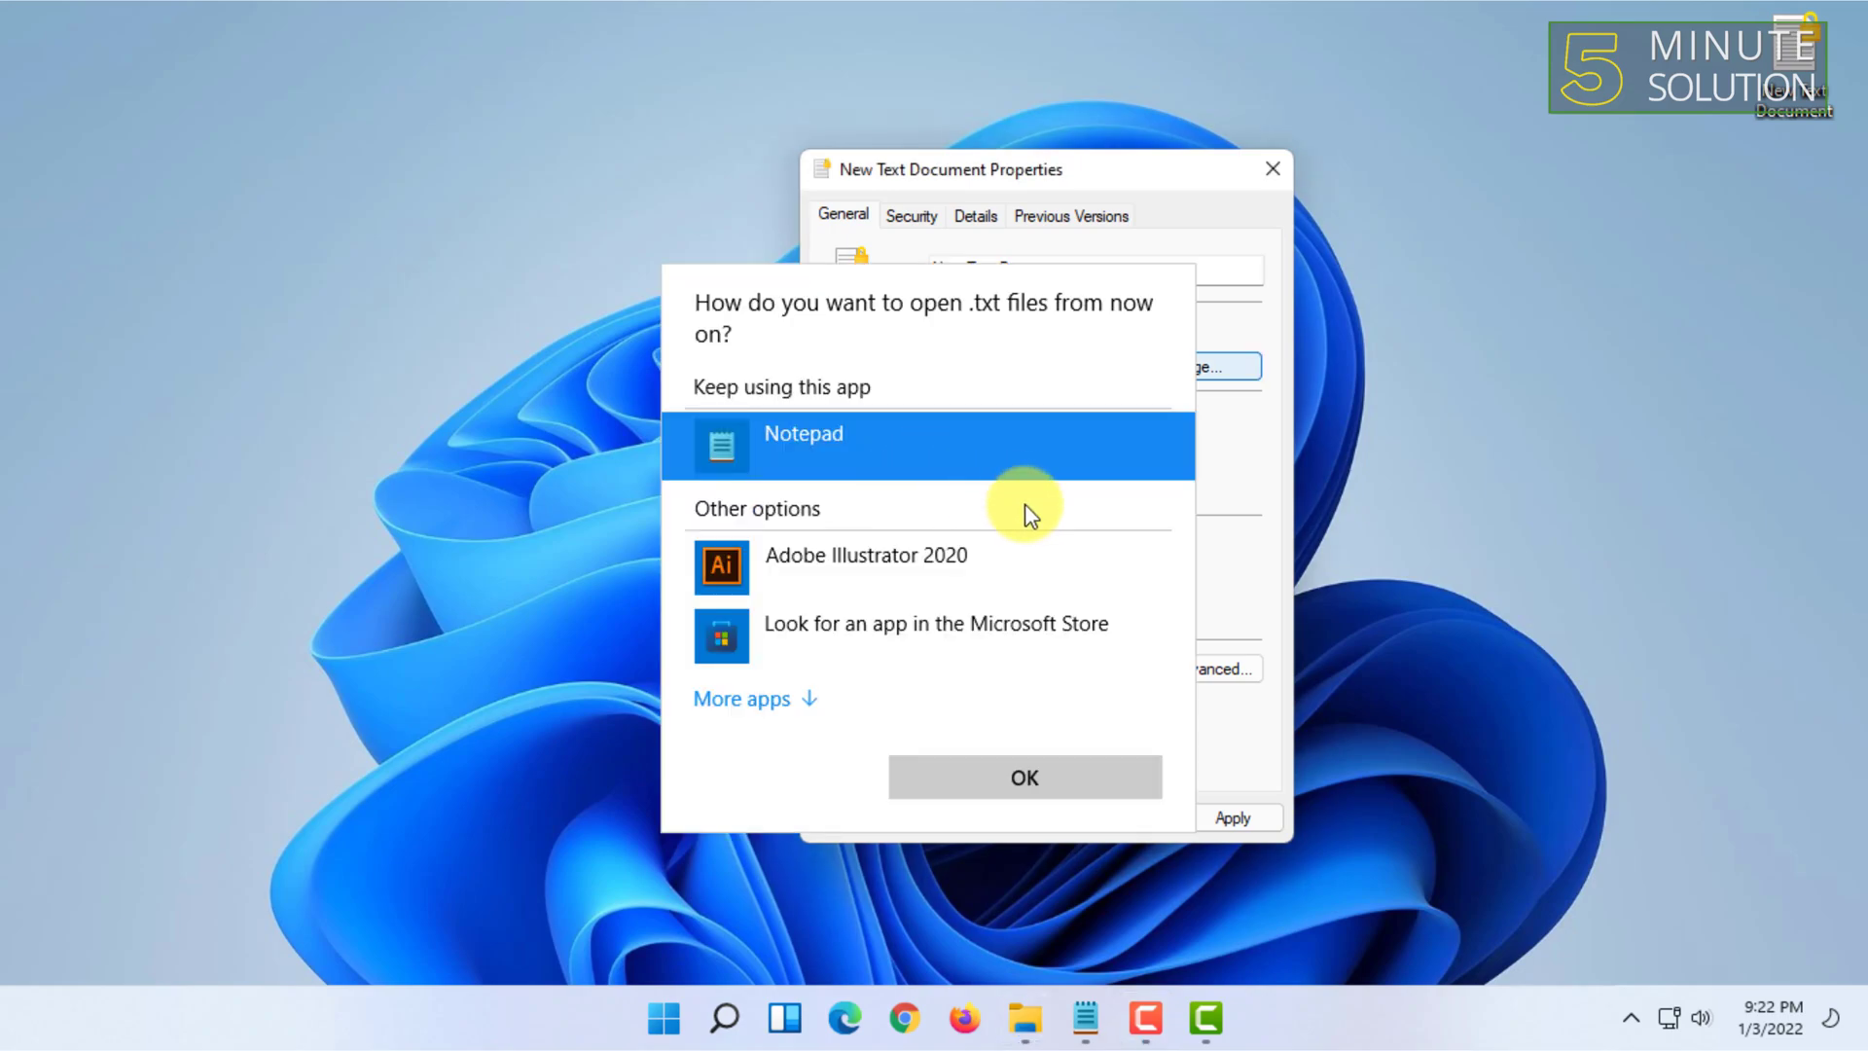
{"action": "left_click", "coordinate": [1133, 269]}
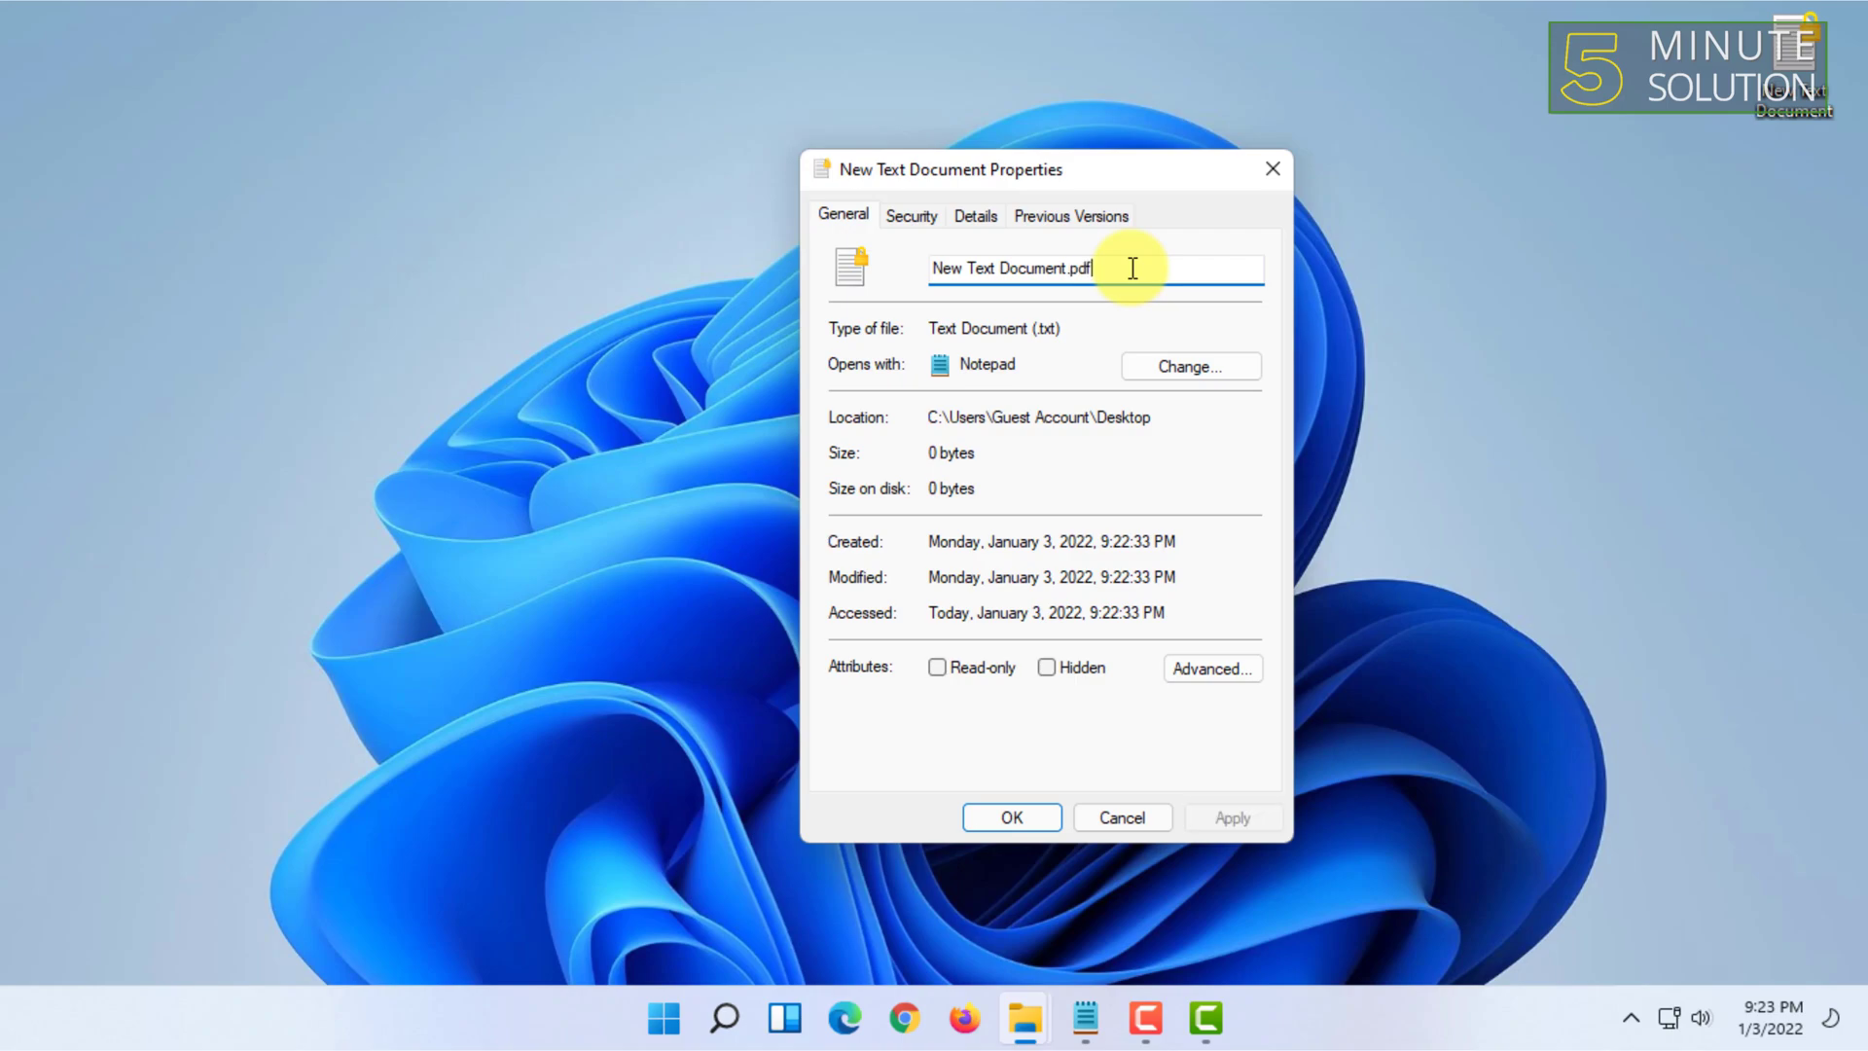
{"action": "left_click", "coordinate": [1002, 817]}
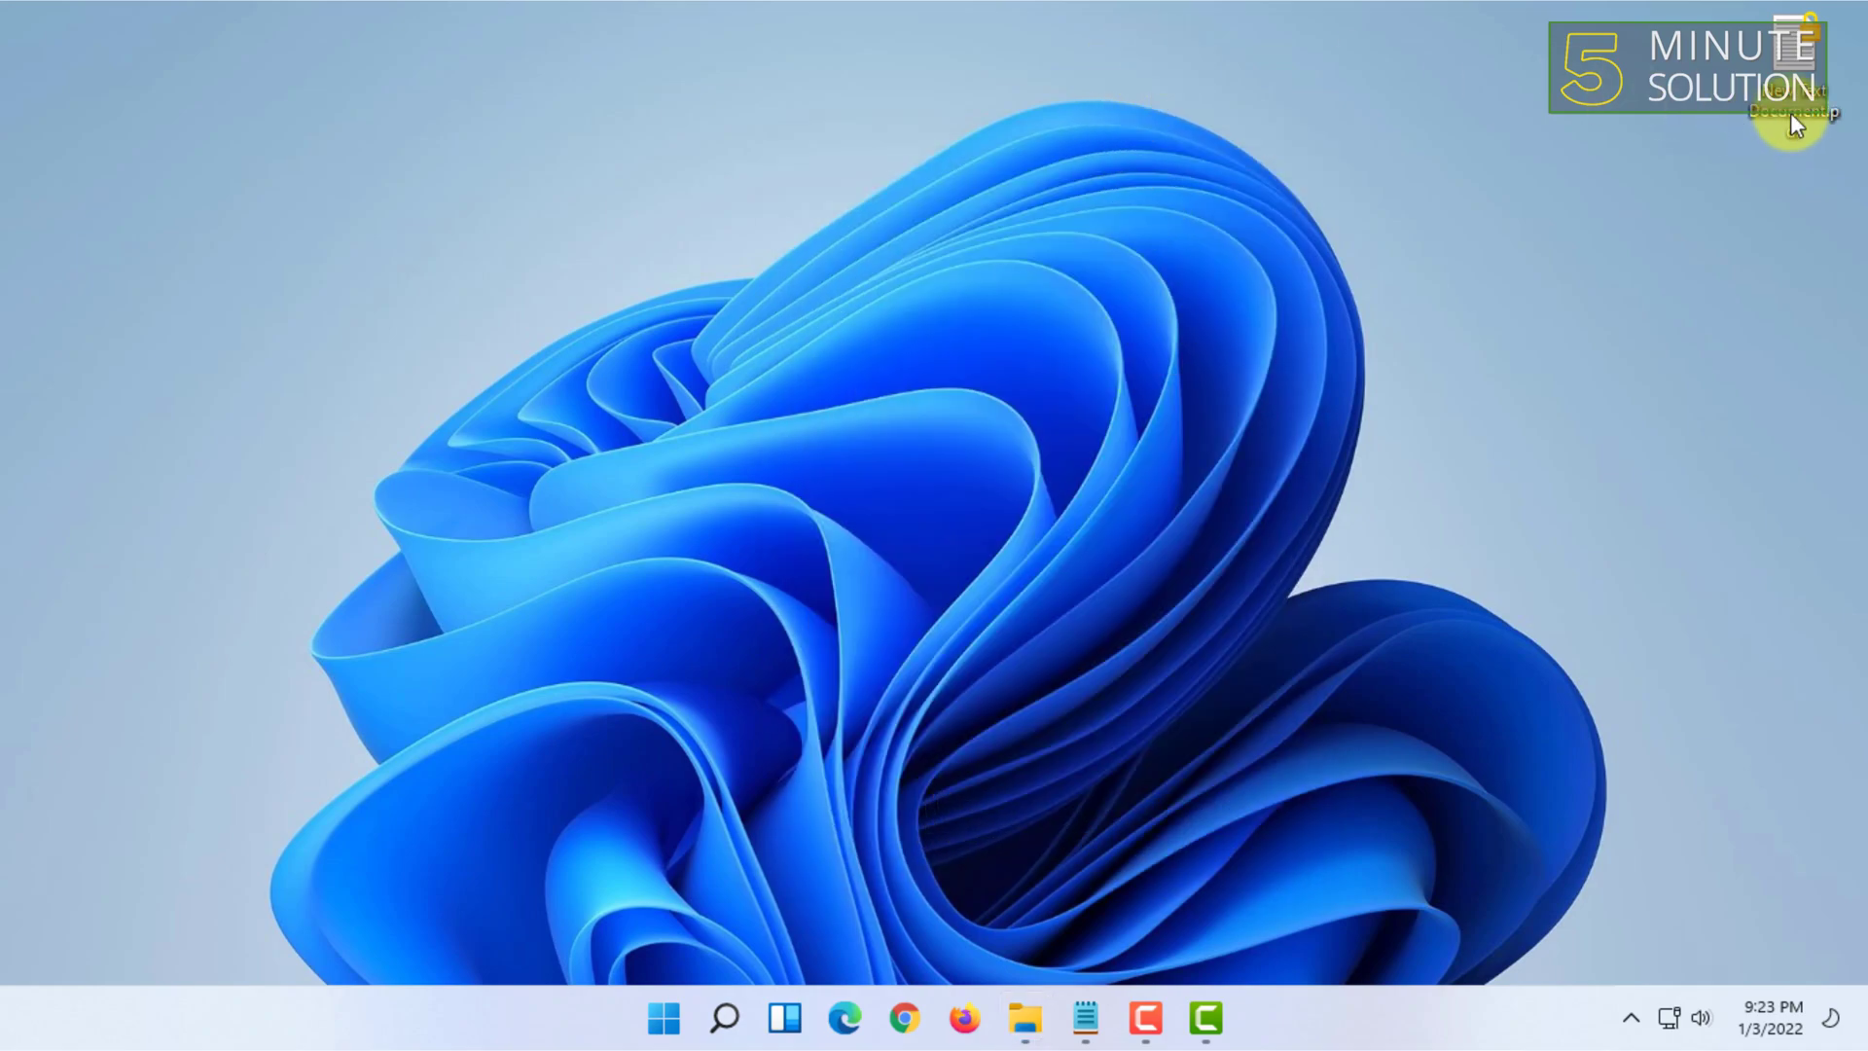
- Open File Explorer on This PC and show its See more commands
{"action": "left_click", "coordinate": [646, 1029]}
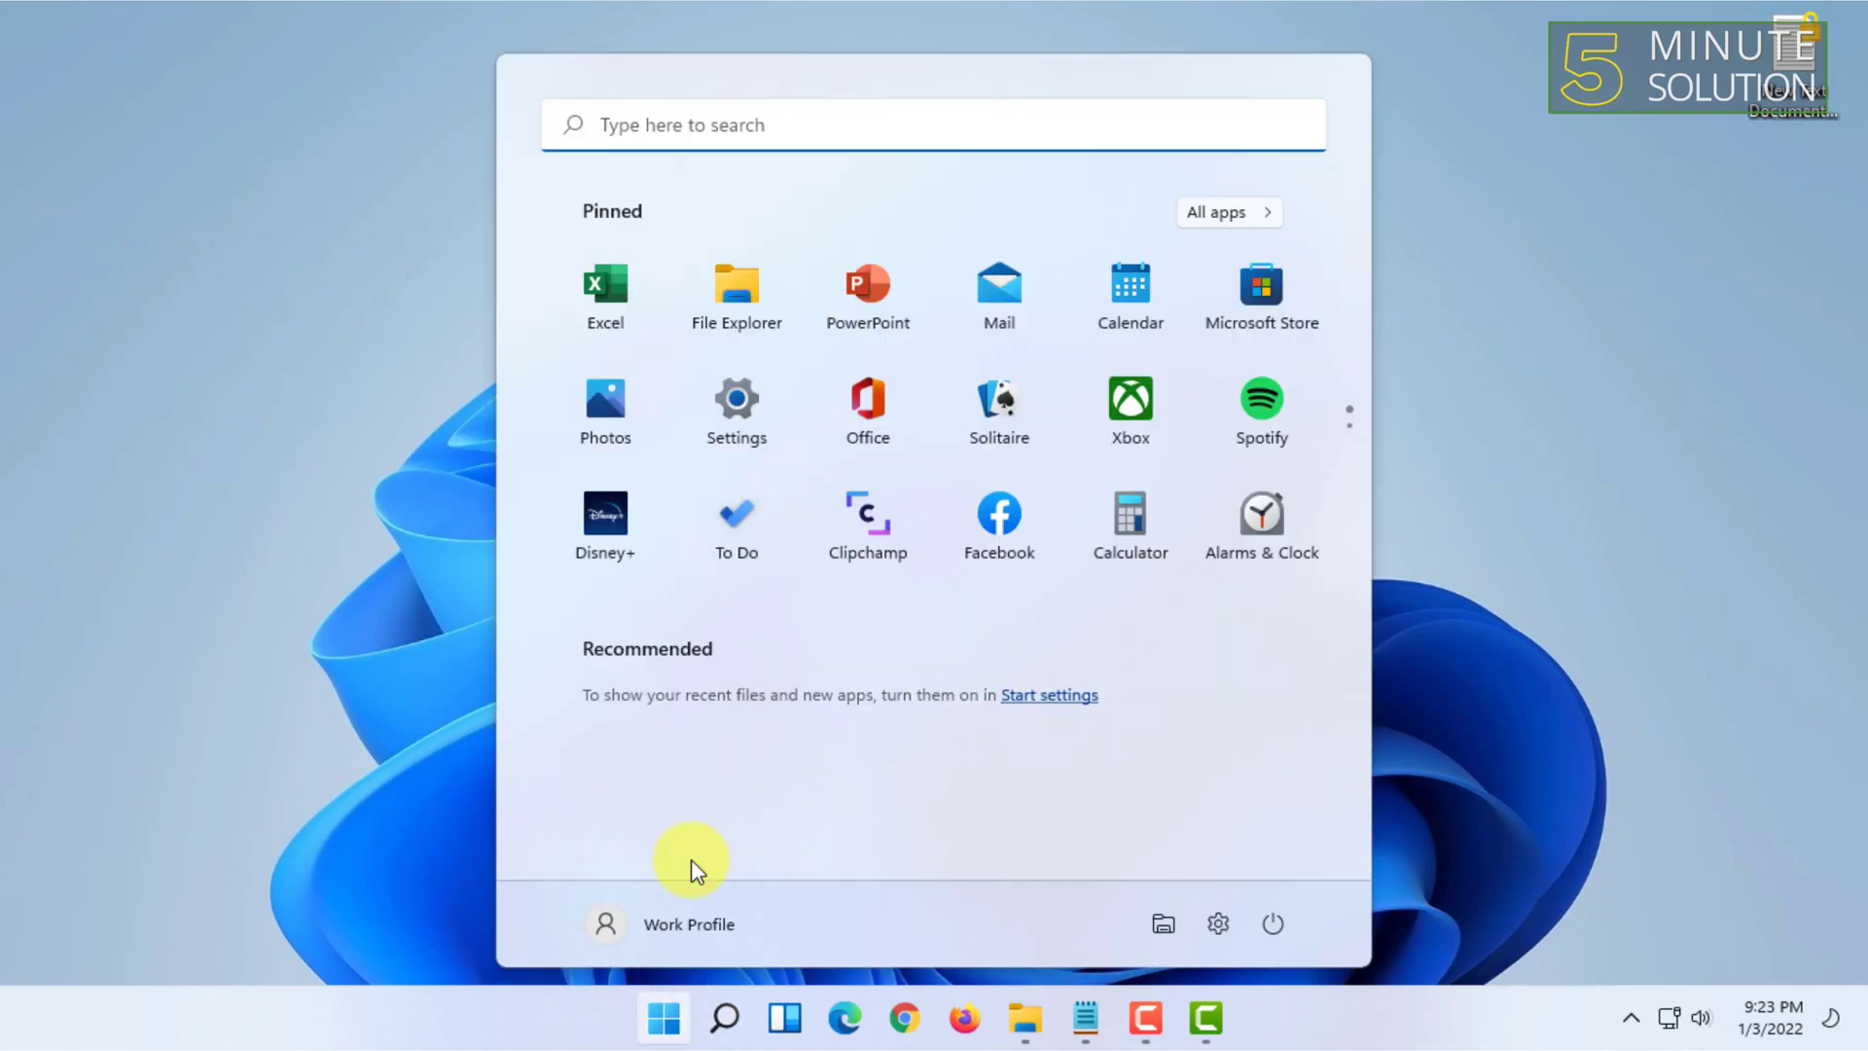
{"action": "left_click", "coordinate": [751, 288]}
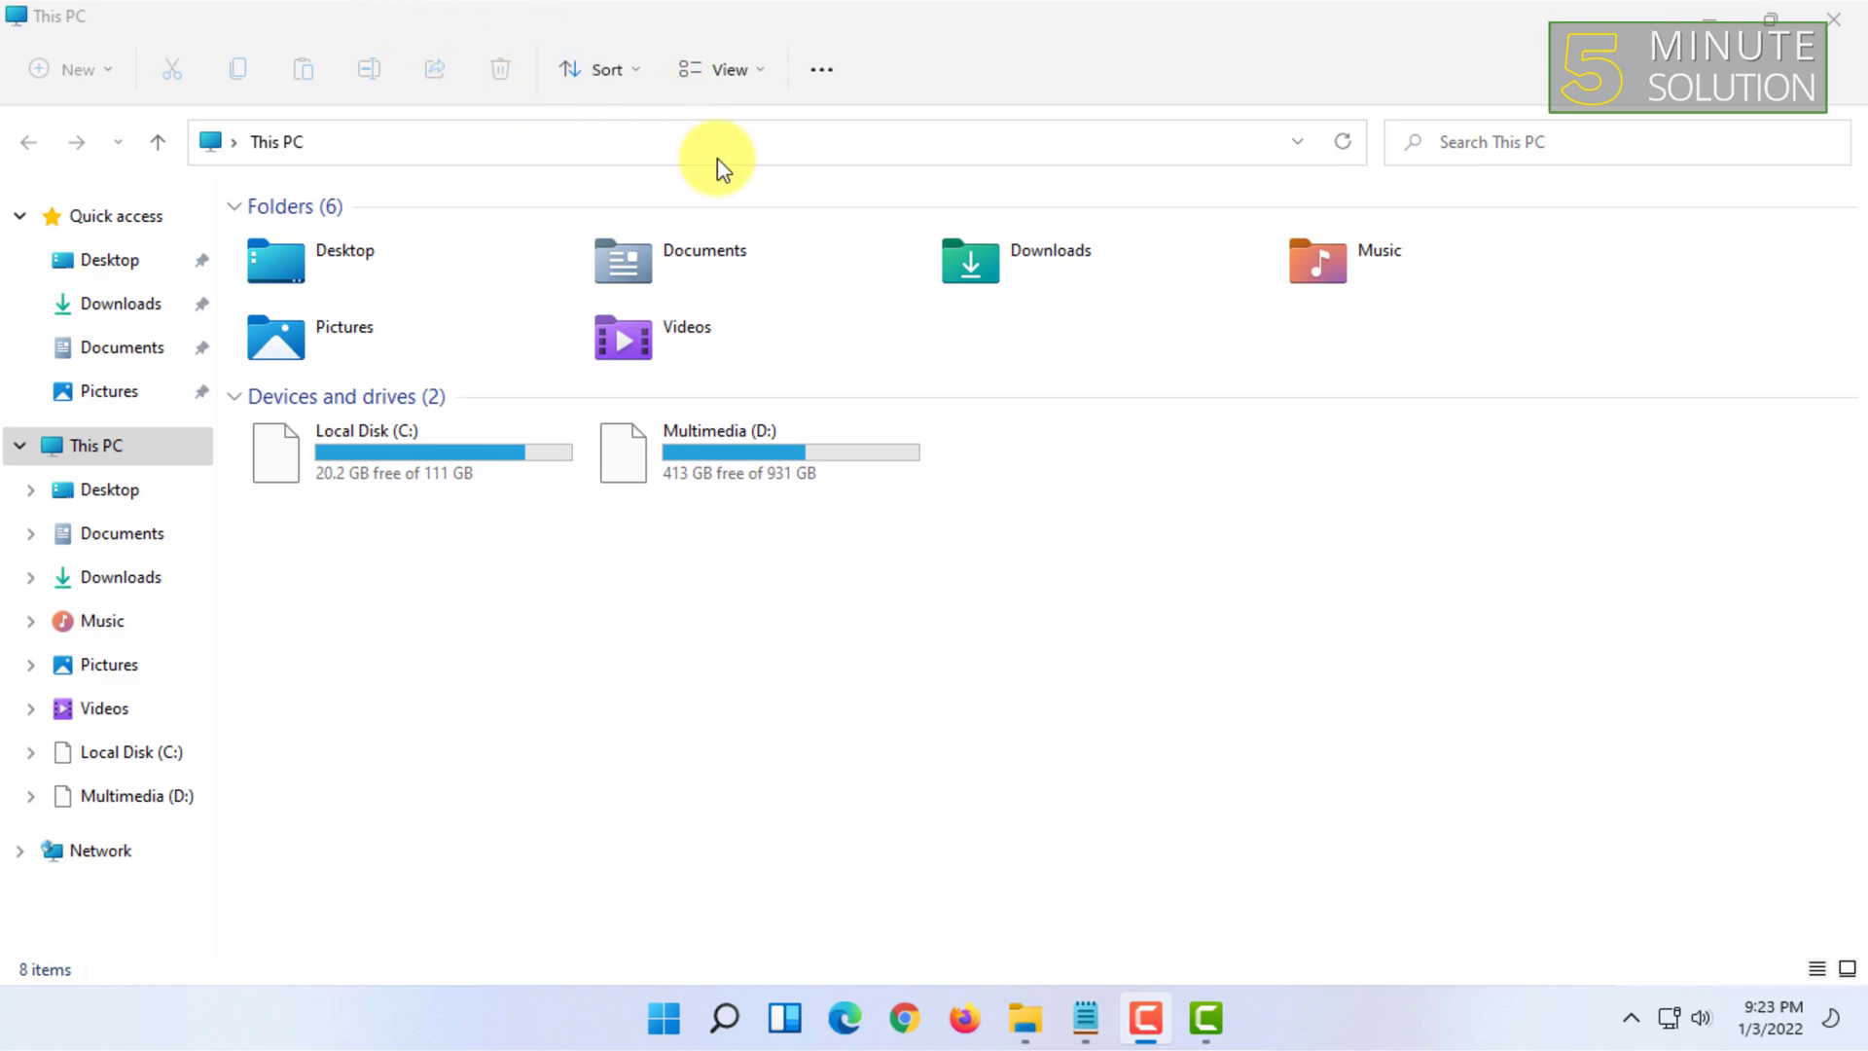
{"action": "left_click", "coordinate": [821, 66]}
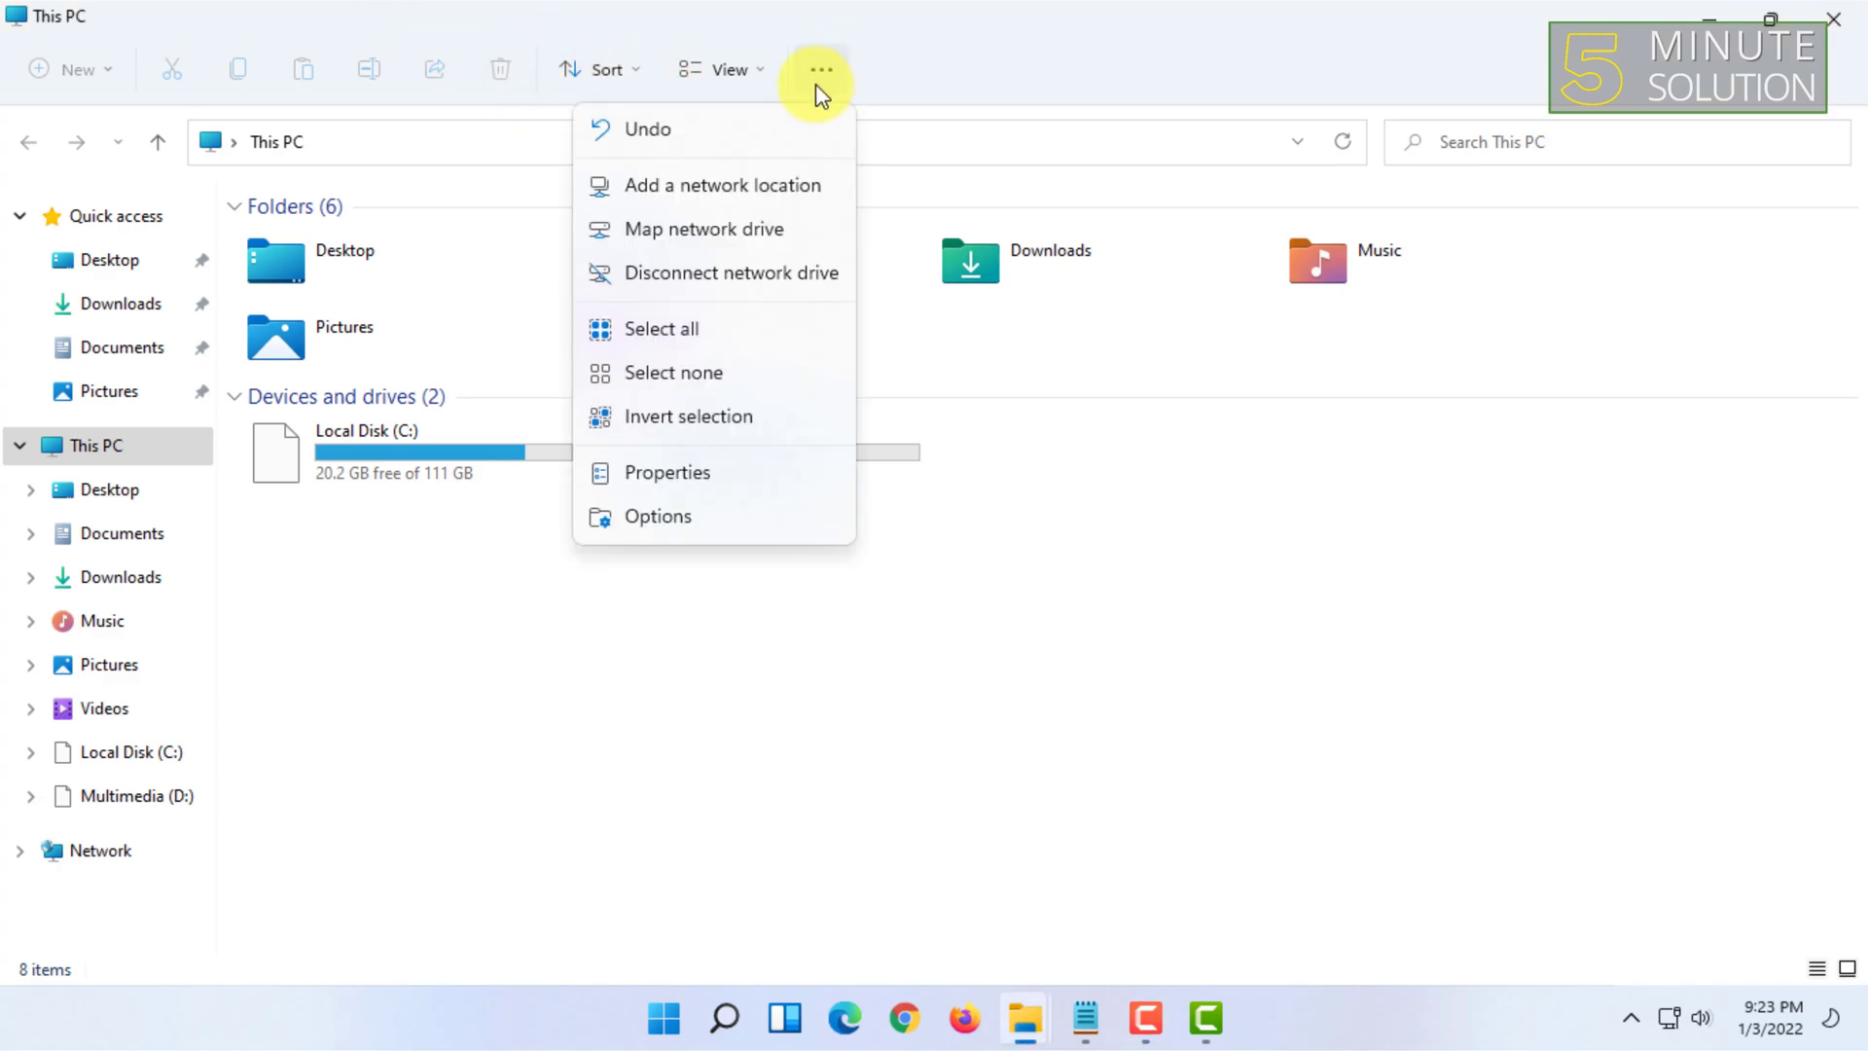
- View the System About page, then return to This PC and reopen See more
{"action": "left_click", "coordinate": [668, 480]}
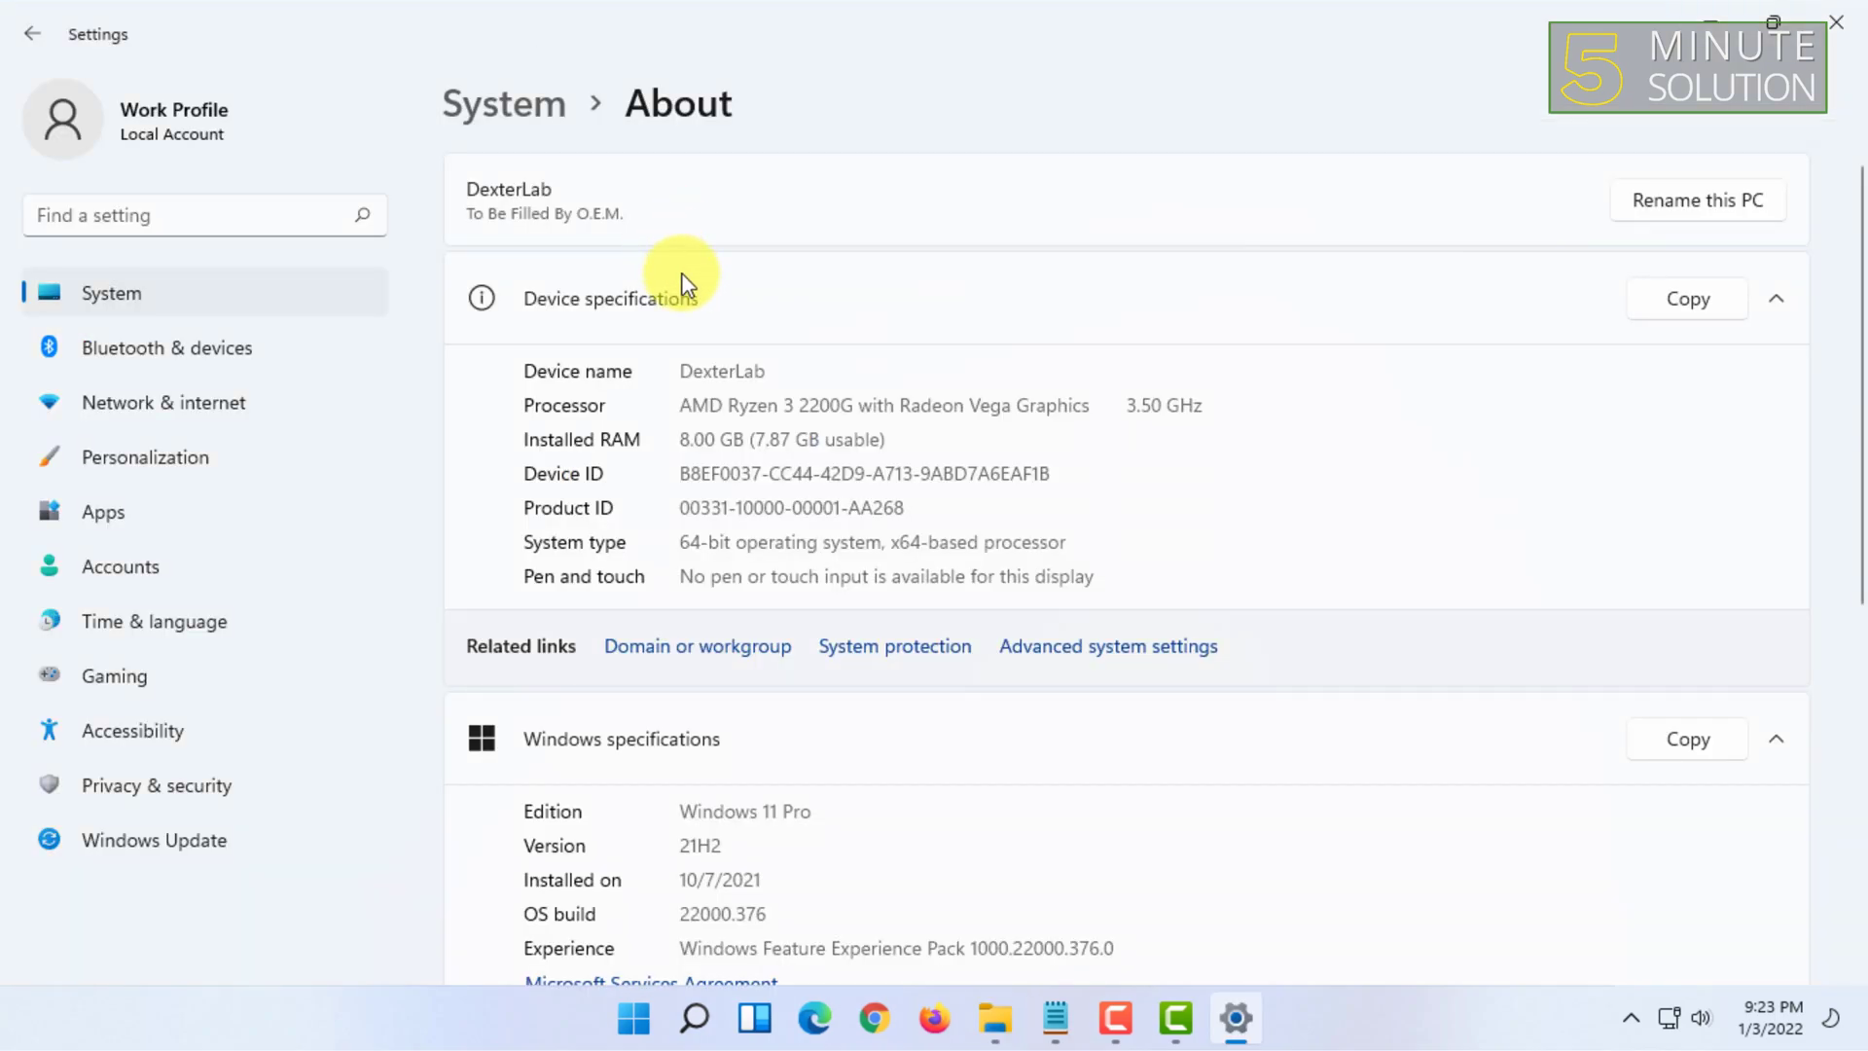
{"action": "scroll", "coordinate": [681, 321], "scroll_direction": "down", "scroll_amount": 7}
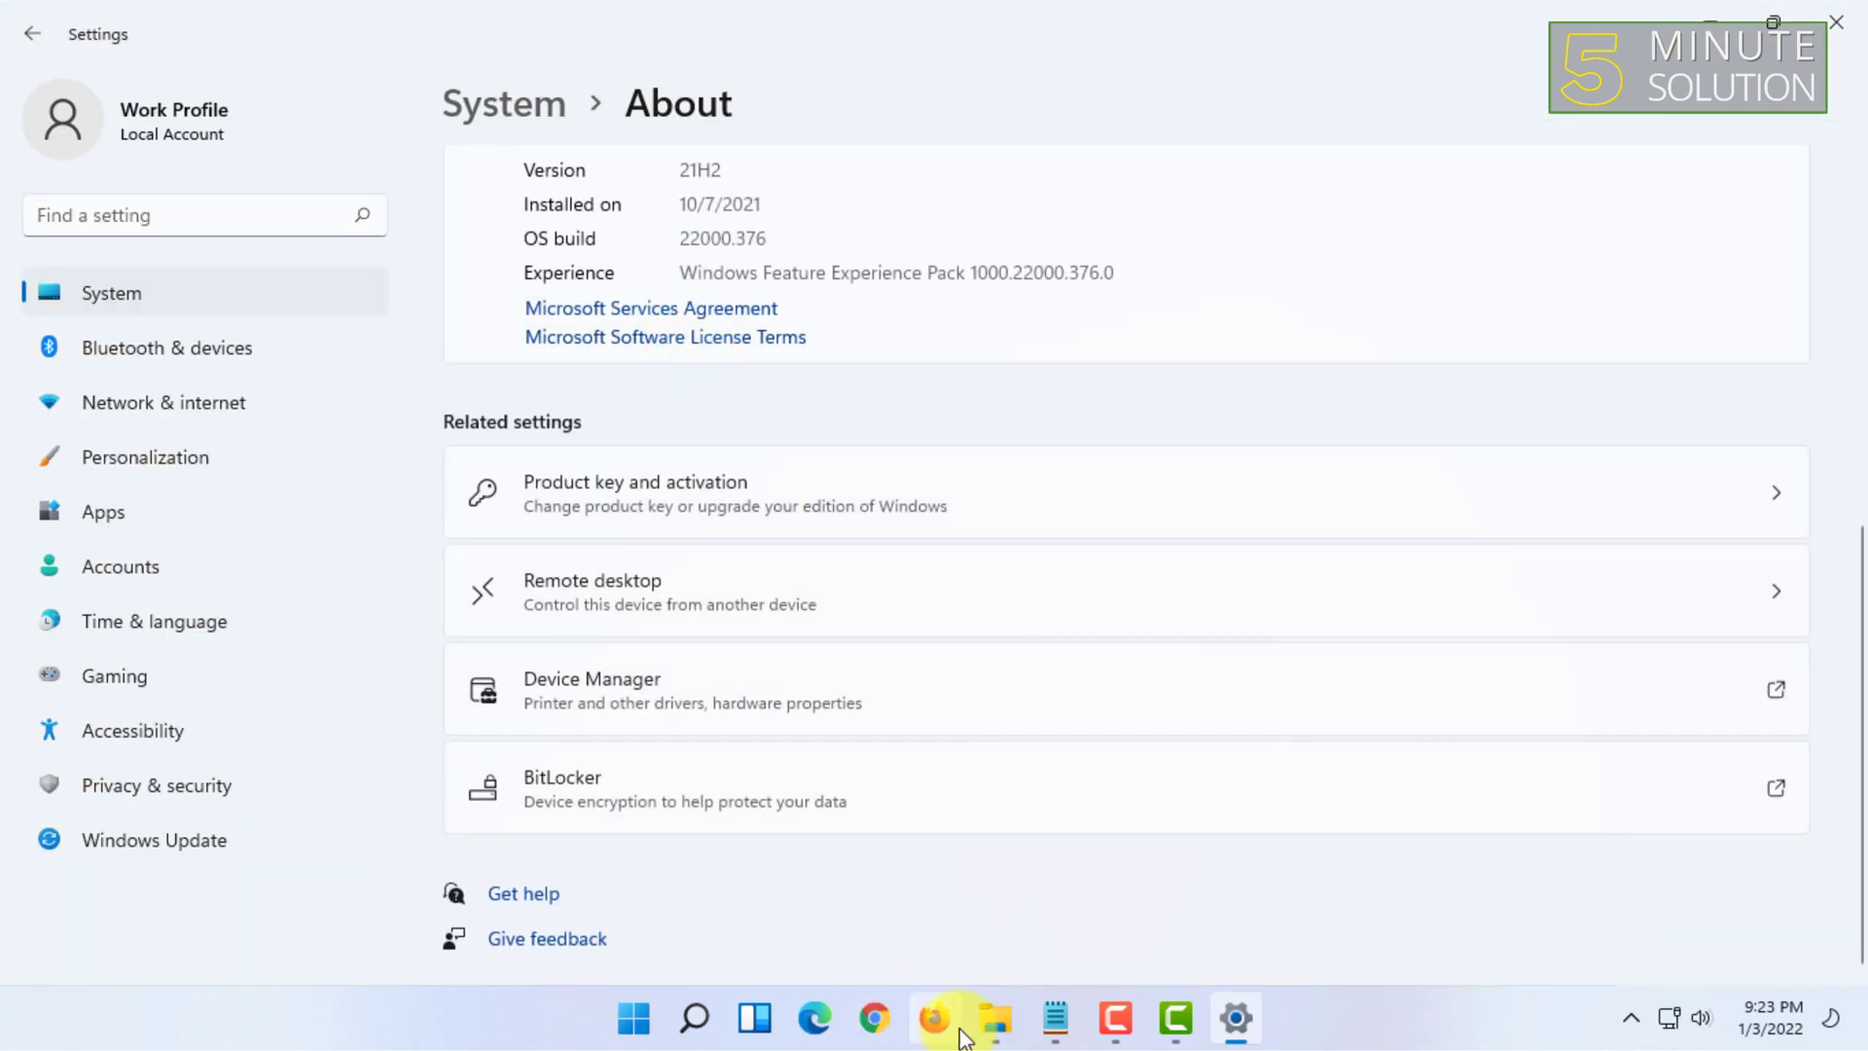
{"action": "mouse_move", "coordinate": [993, 1016]}
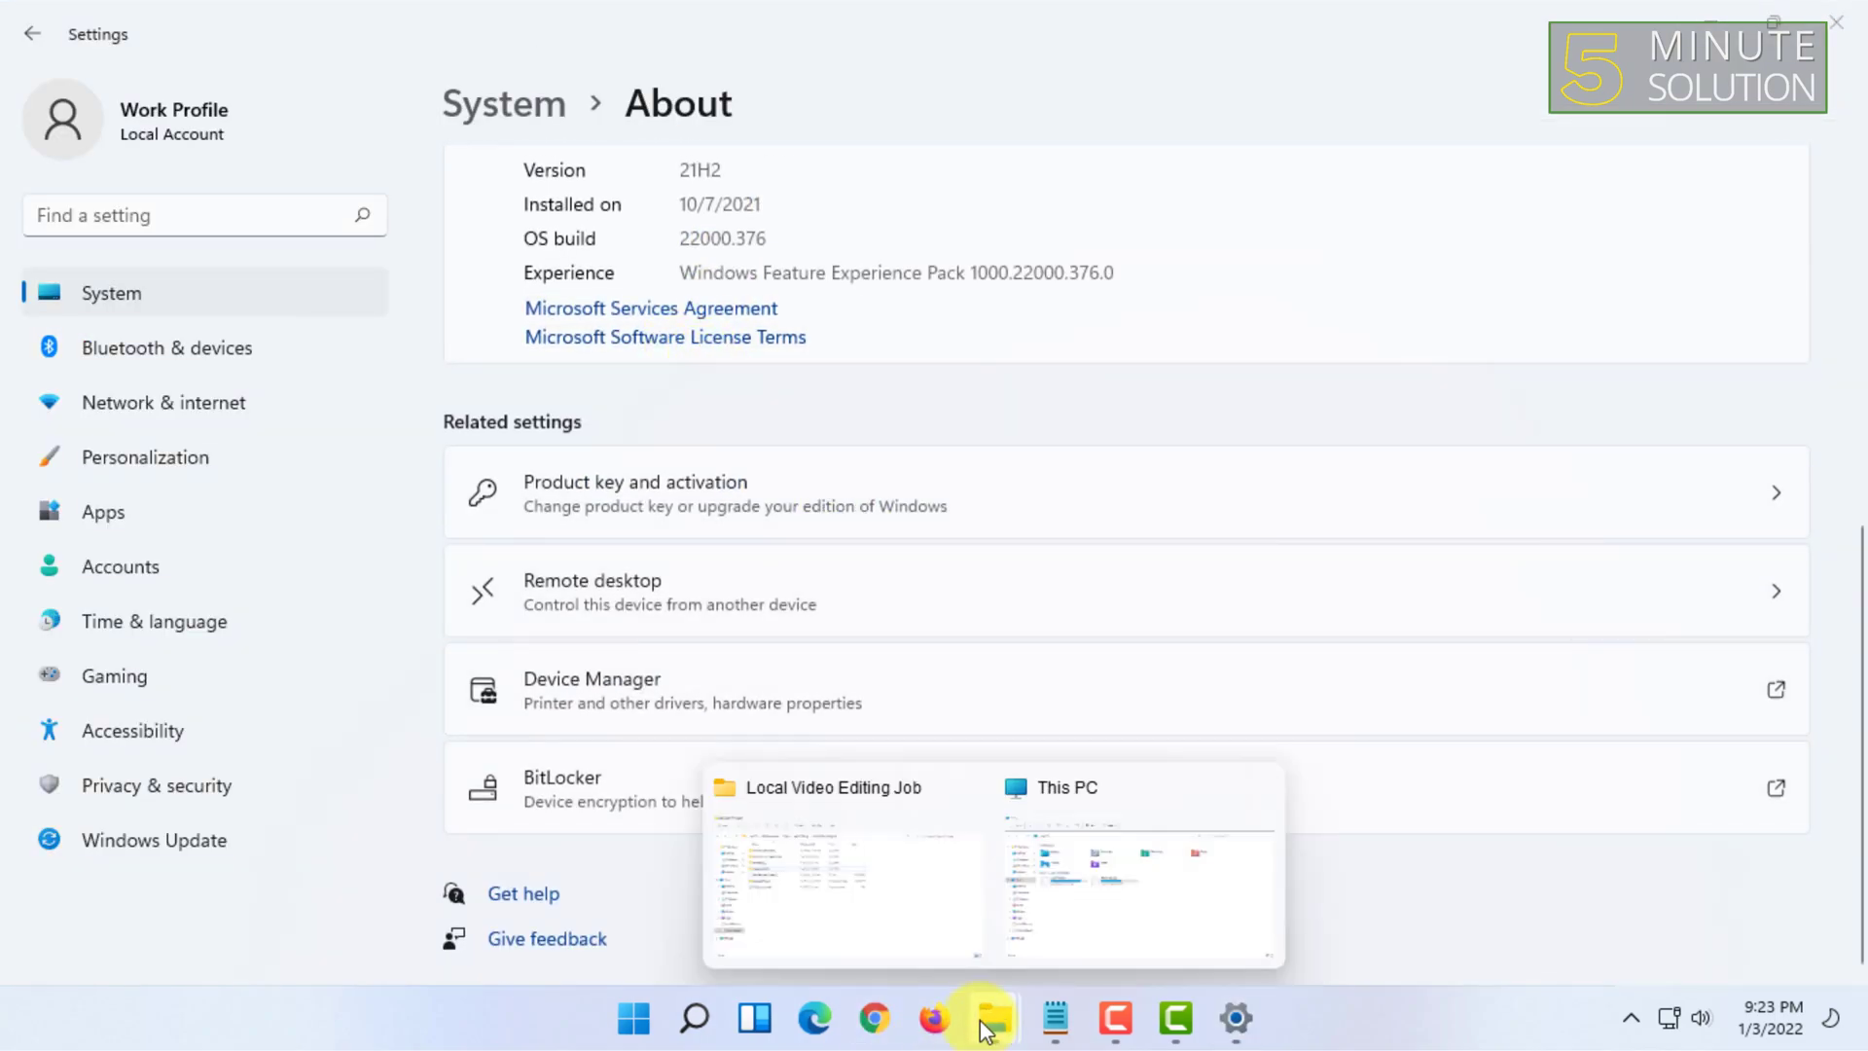
{"action": "left_click", "coordinate": [1158, 840]}
{"action": "left_click", "coordinate": [819, 69]}
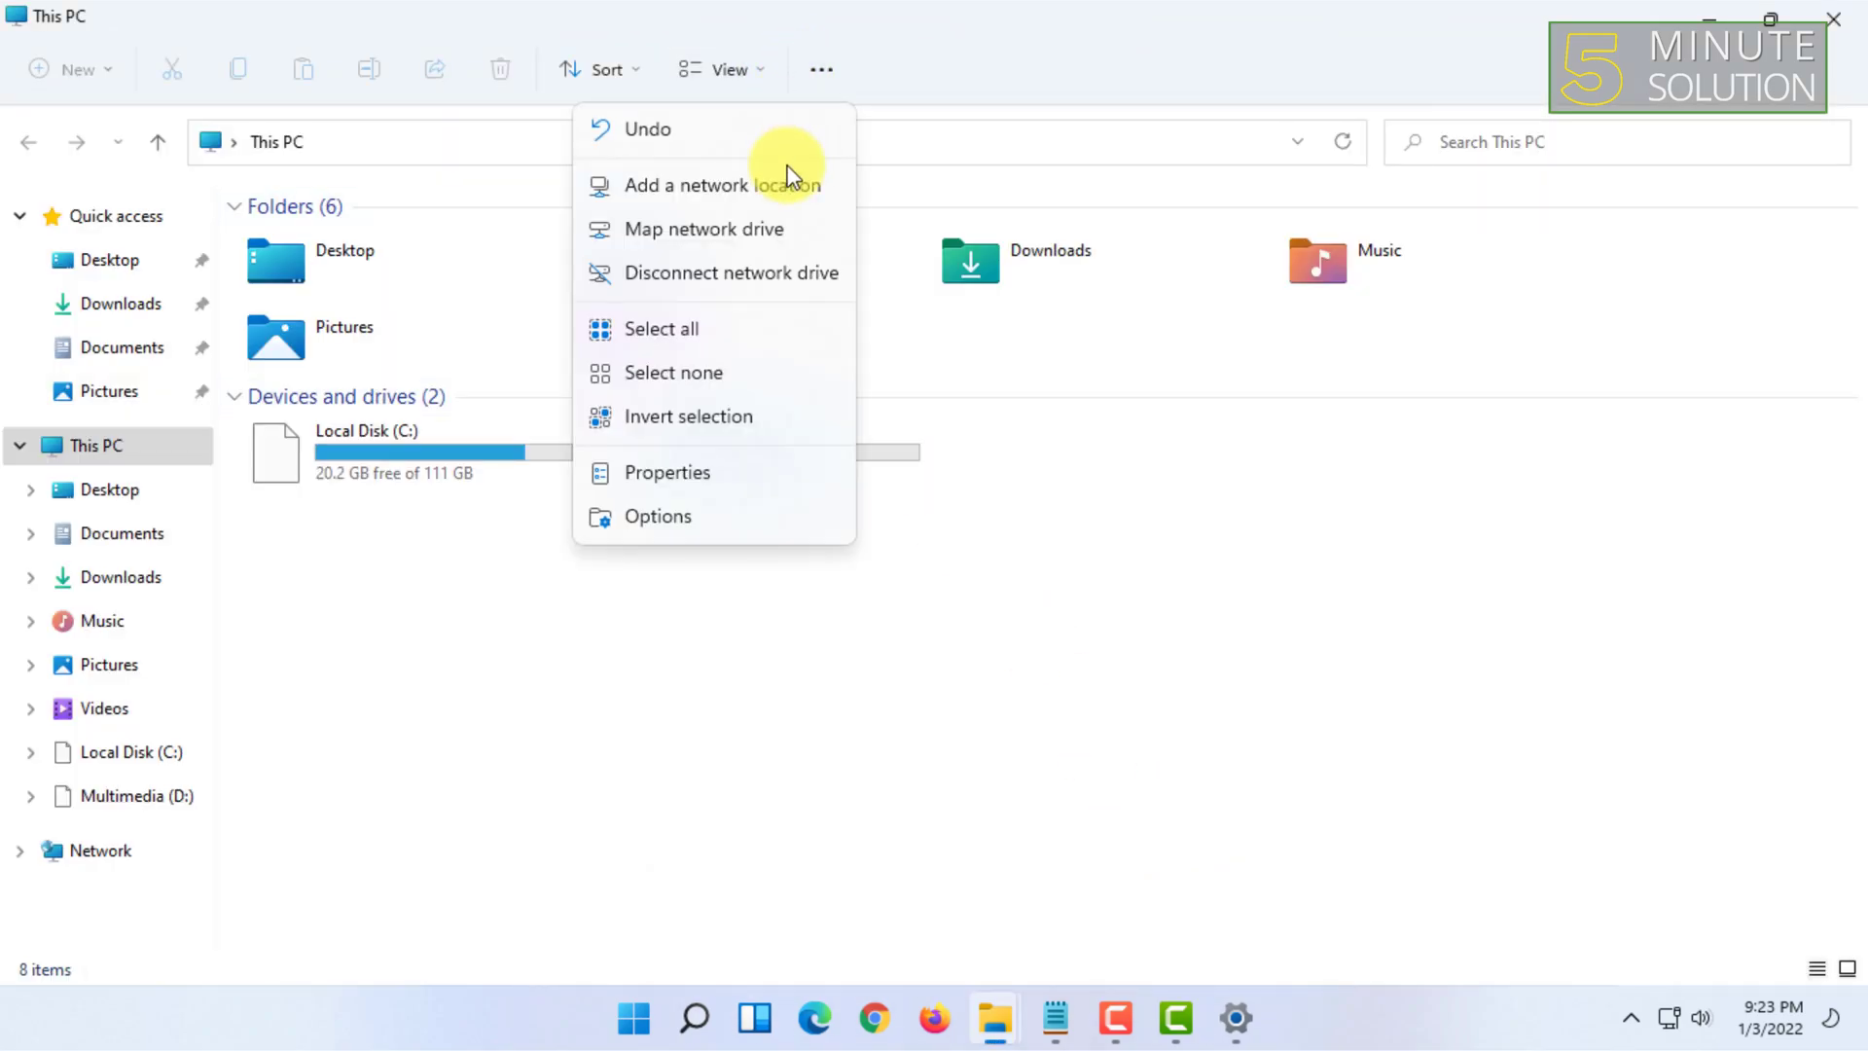
- In Folder Options' View tab, uncheck Hide extensions for known file types, apply, and close Explorer
{"action": "left_click", "coordinate": [704, 529]}
{"action": "left_click_drag", "start_coordinate": [250, 208], "coordinate": [400, 232]}
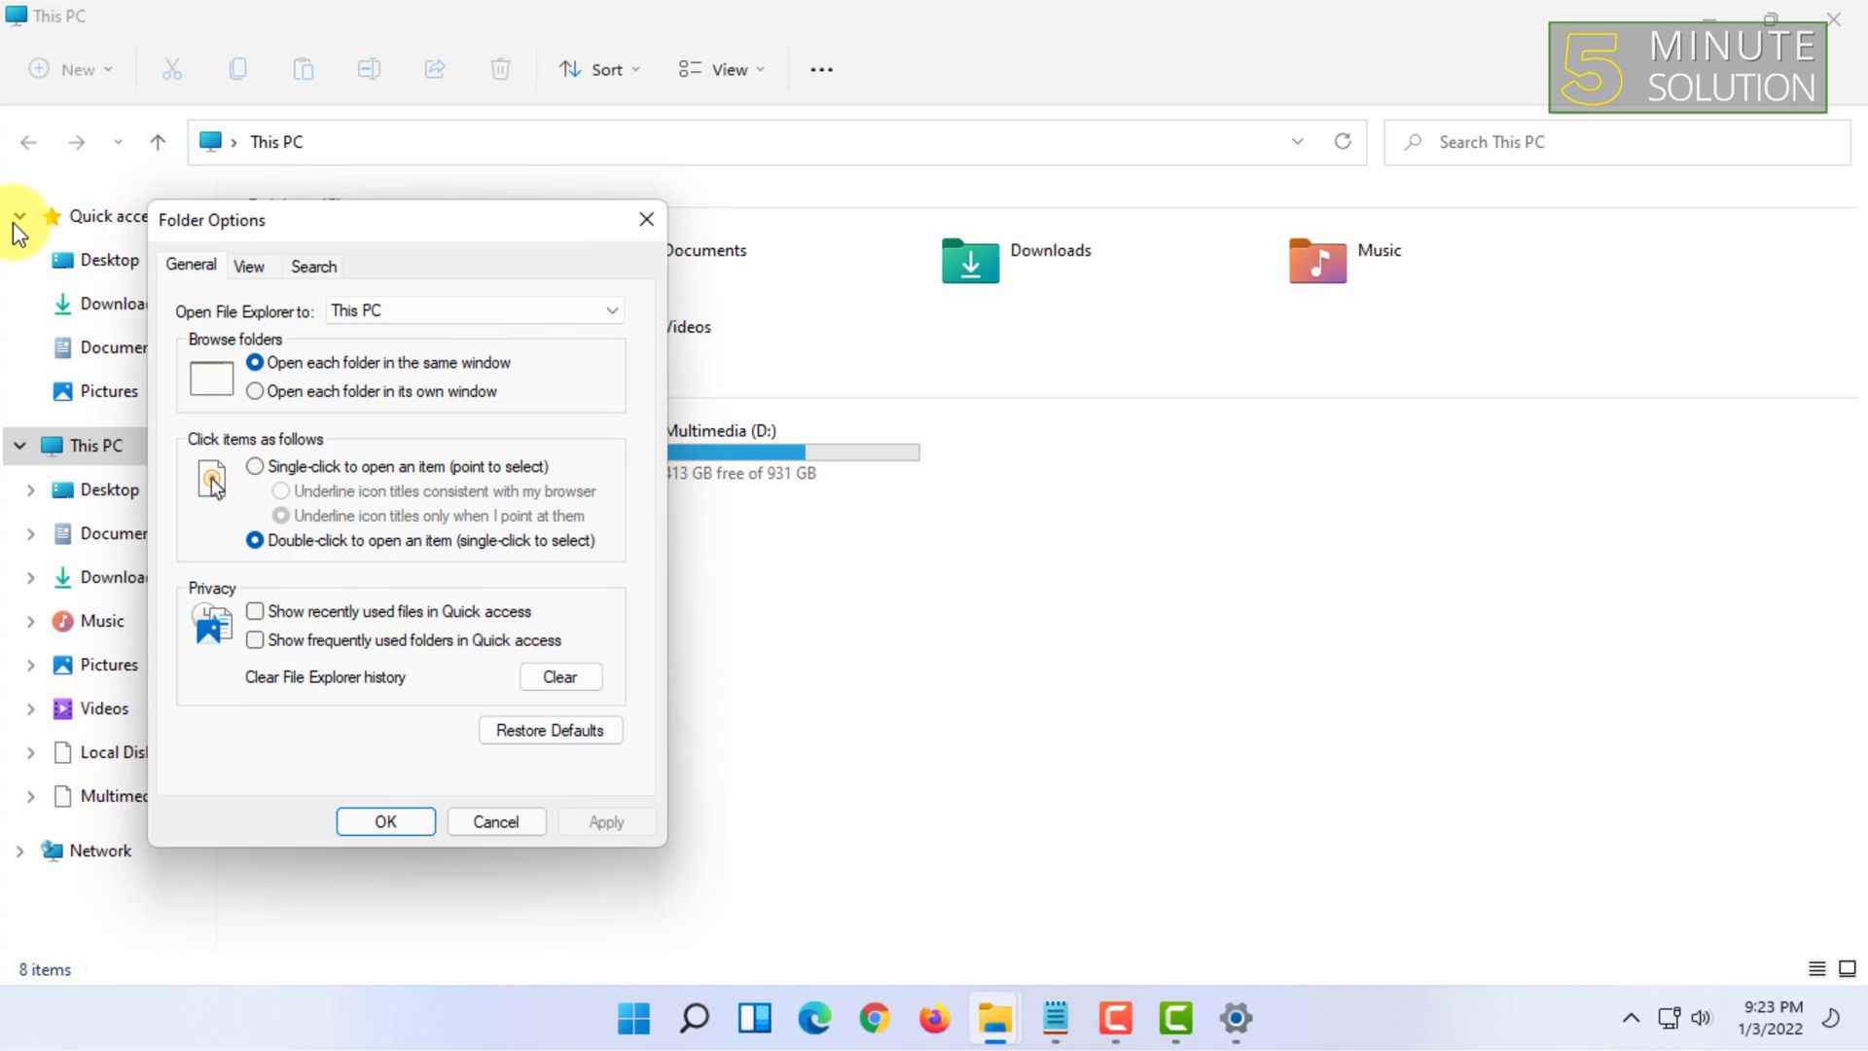
{"action": "left_click", "coordinate": [247, 268]}
{"action": "scroll", "coordinate": [364, 532], "scroll_direction": "down", "scroll_amount": 1}
{"action": "scroll", "coordinate": [362, 521], "scroll_direction": "up", "scroll_amount": 1}
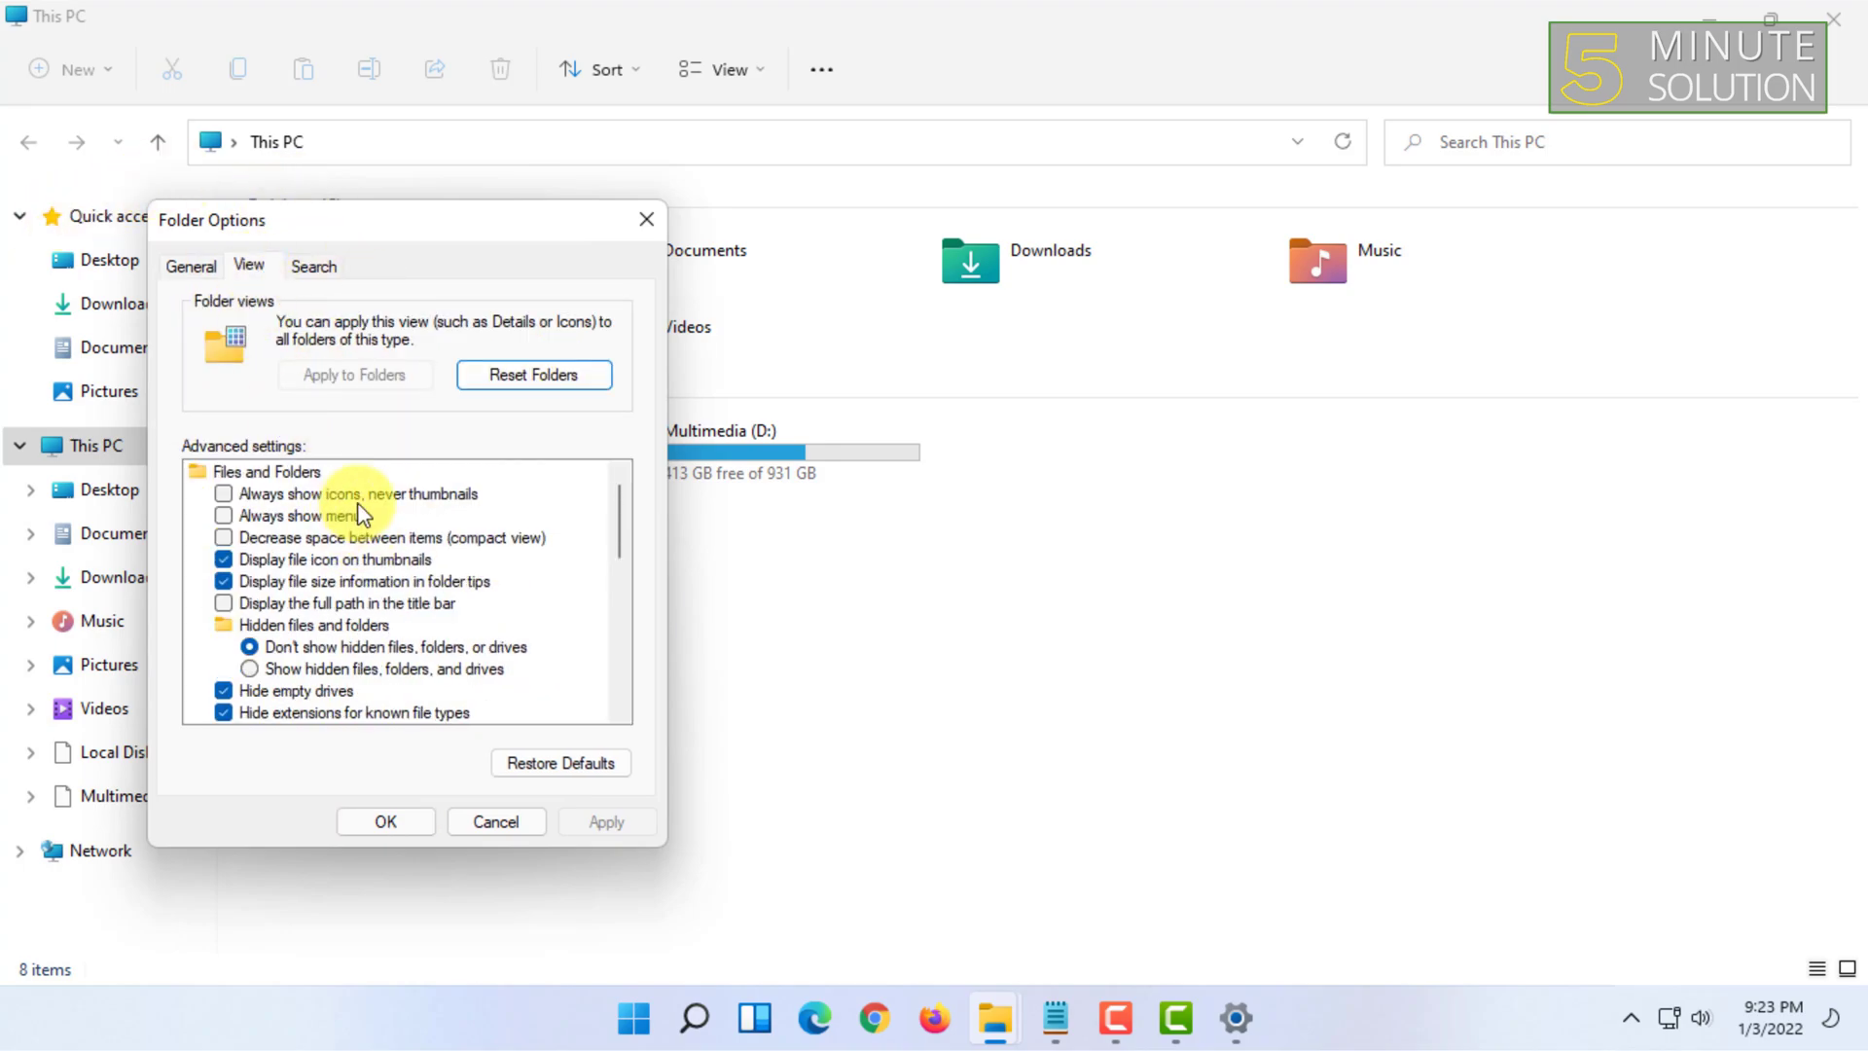
{"action": "scroll", "coordinate": [321, 564], "scroll_direction": "down", "scroll_amount": 2}
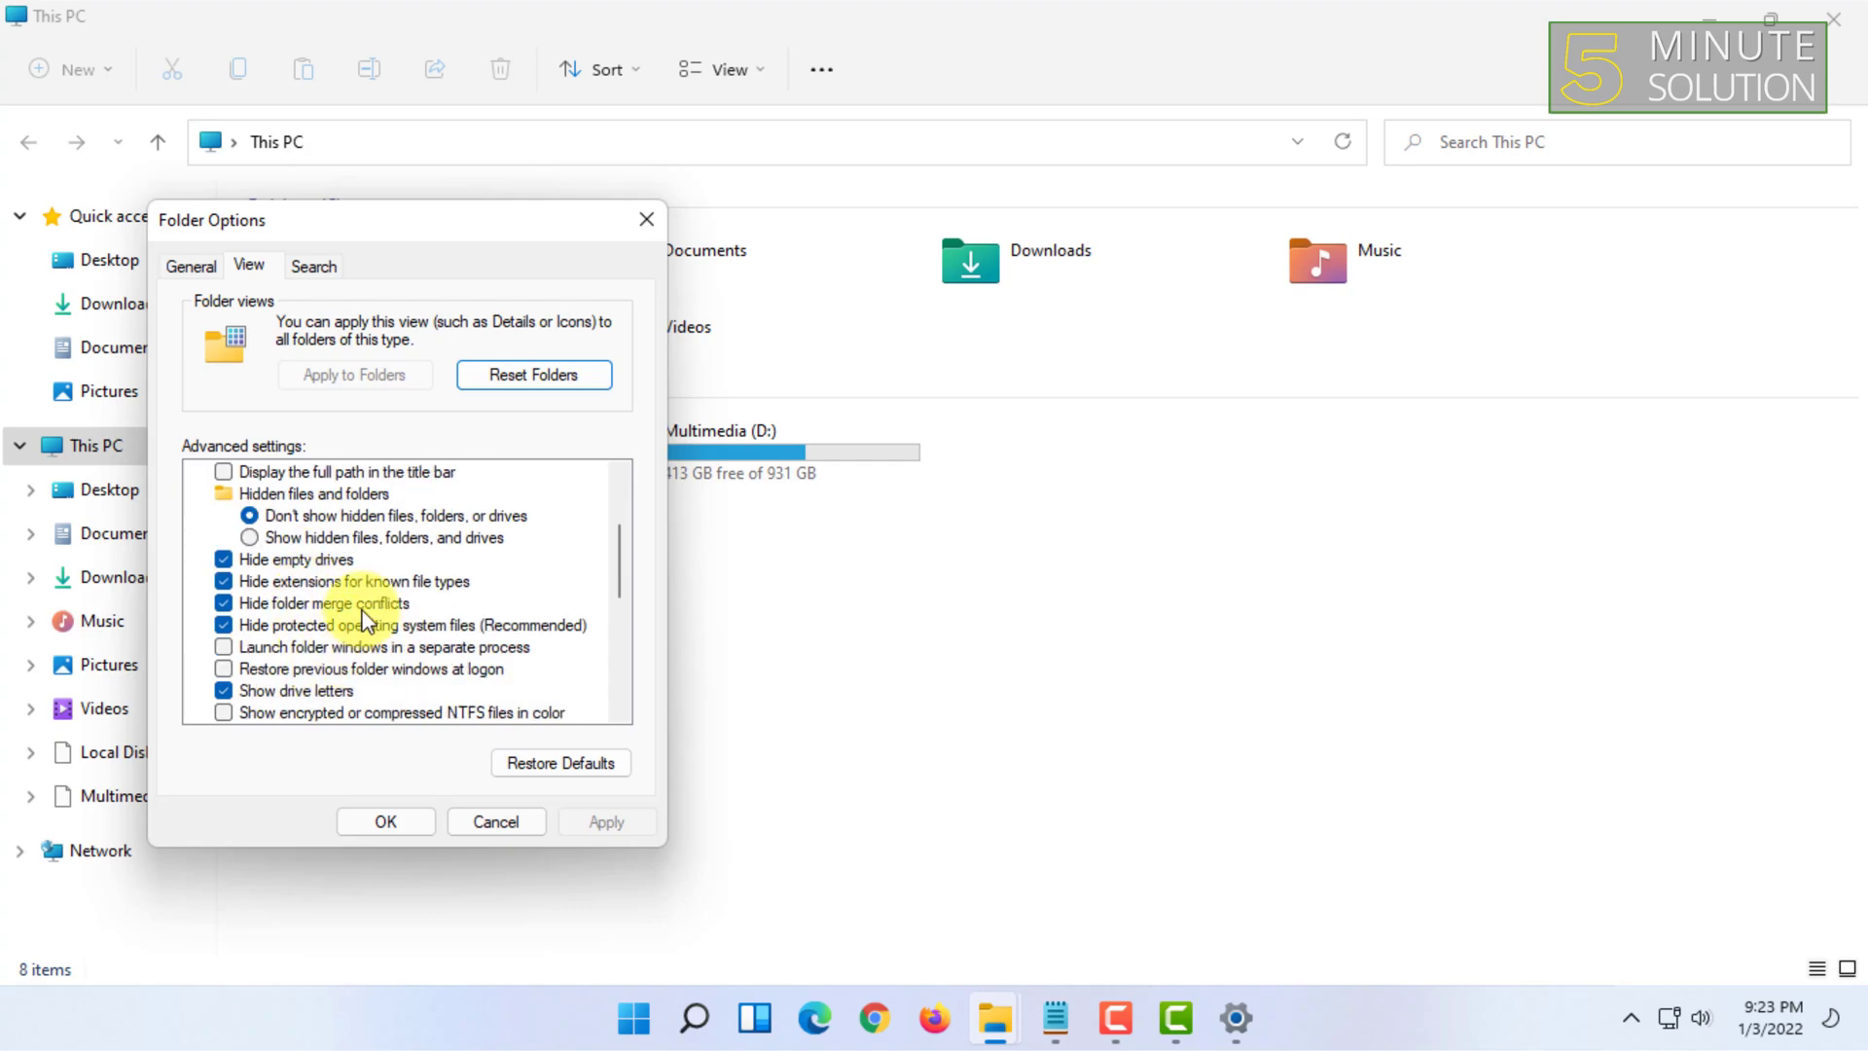
{"action": "left_click", "coordinate": [222, 582]}
{"action": "left_click", "coordinate": [580, 823]}
{"action": "left_click", "coordinate": [363, 822]}
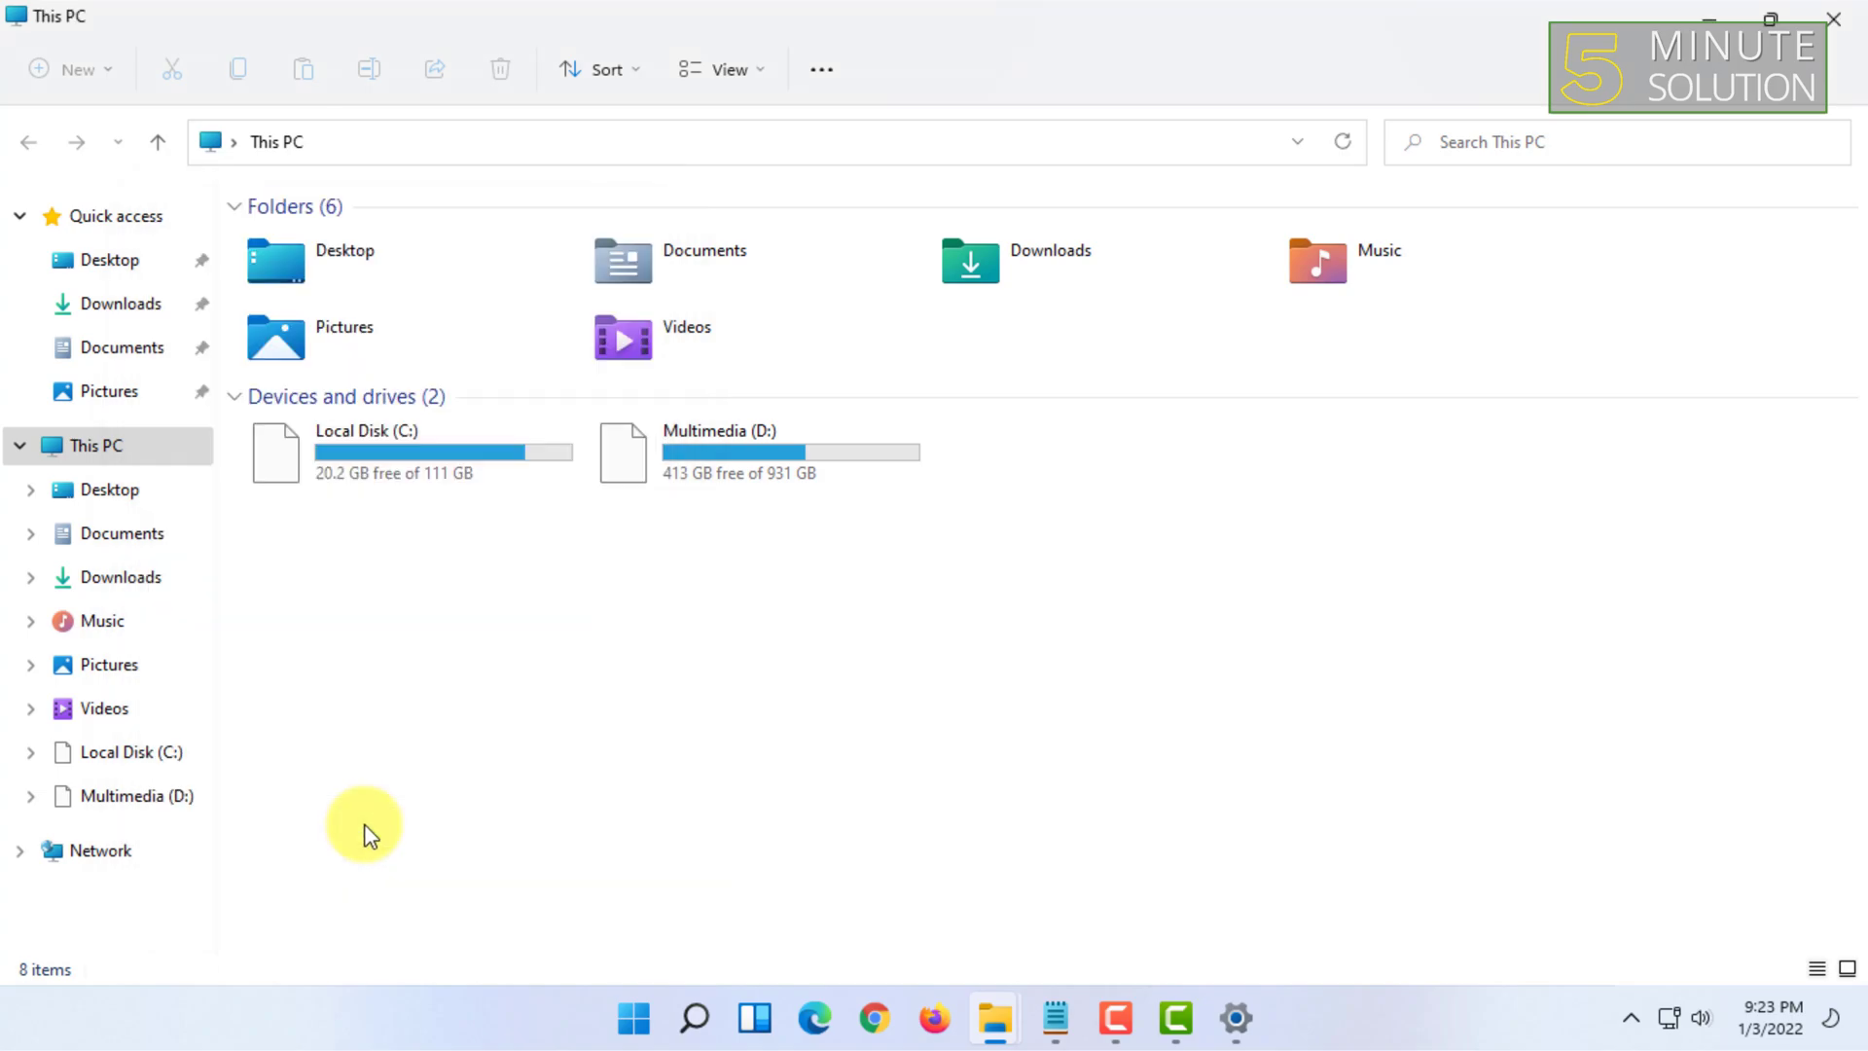
{"action": "left_click", "coordinate": [1835, 19]}
- Open the desktop file's Properties and select the ending of its name
{"action": "left_click", "coordinate": [1853, 19]}
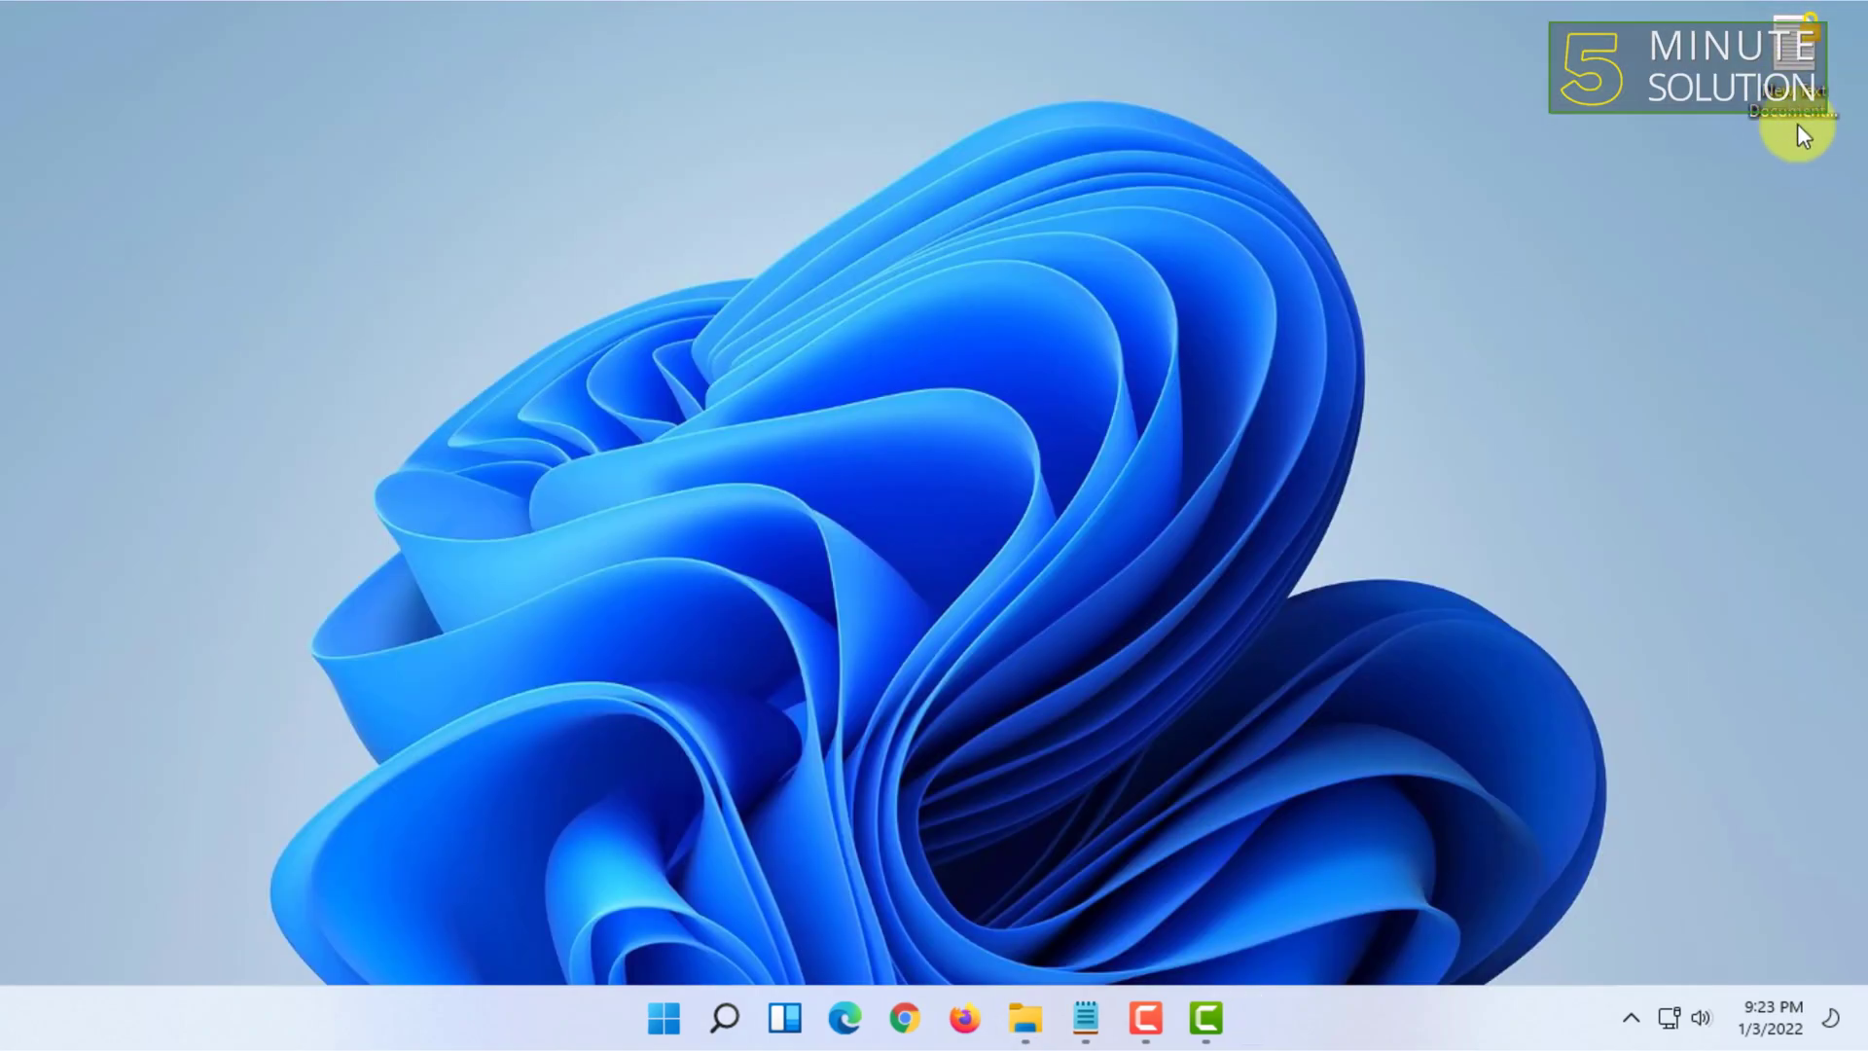
{"action": "right_click", "coordinate": [1798, 97]}
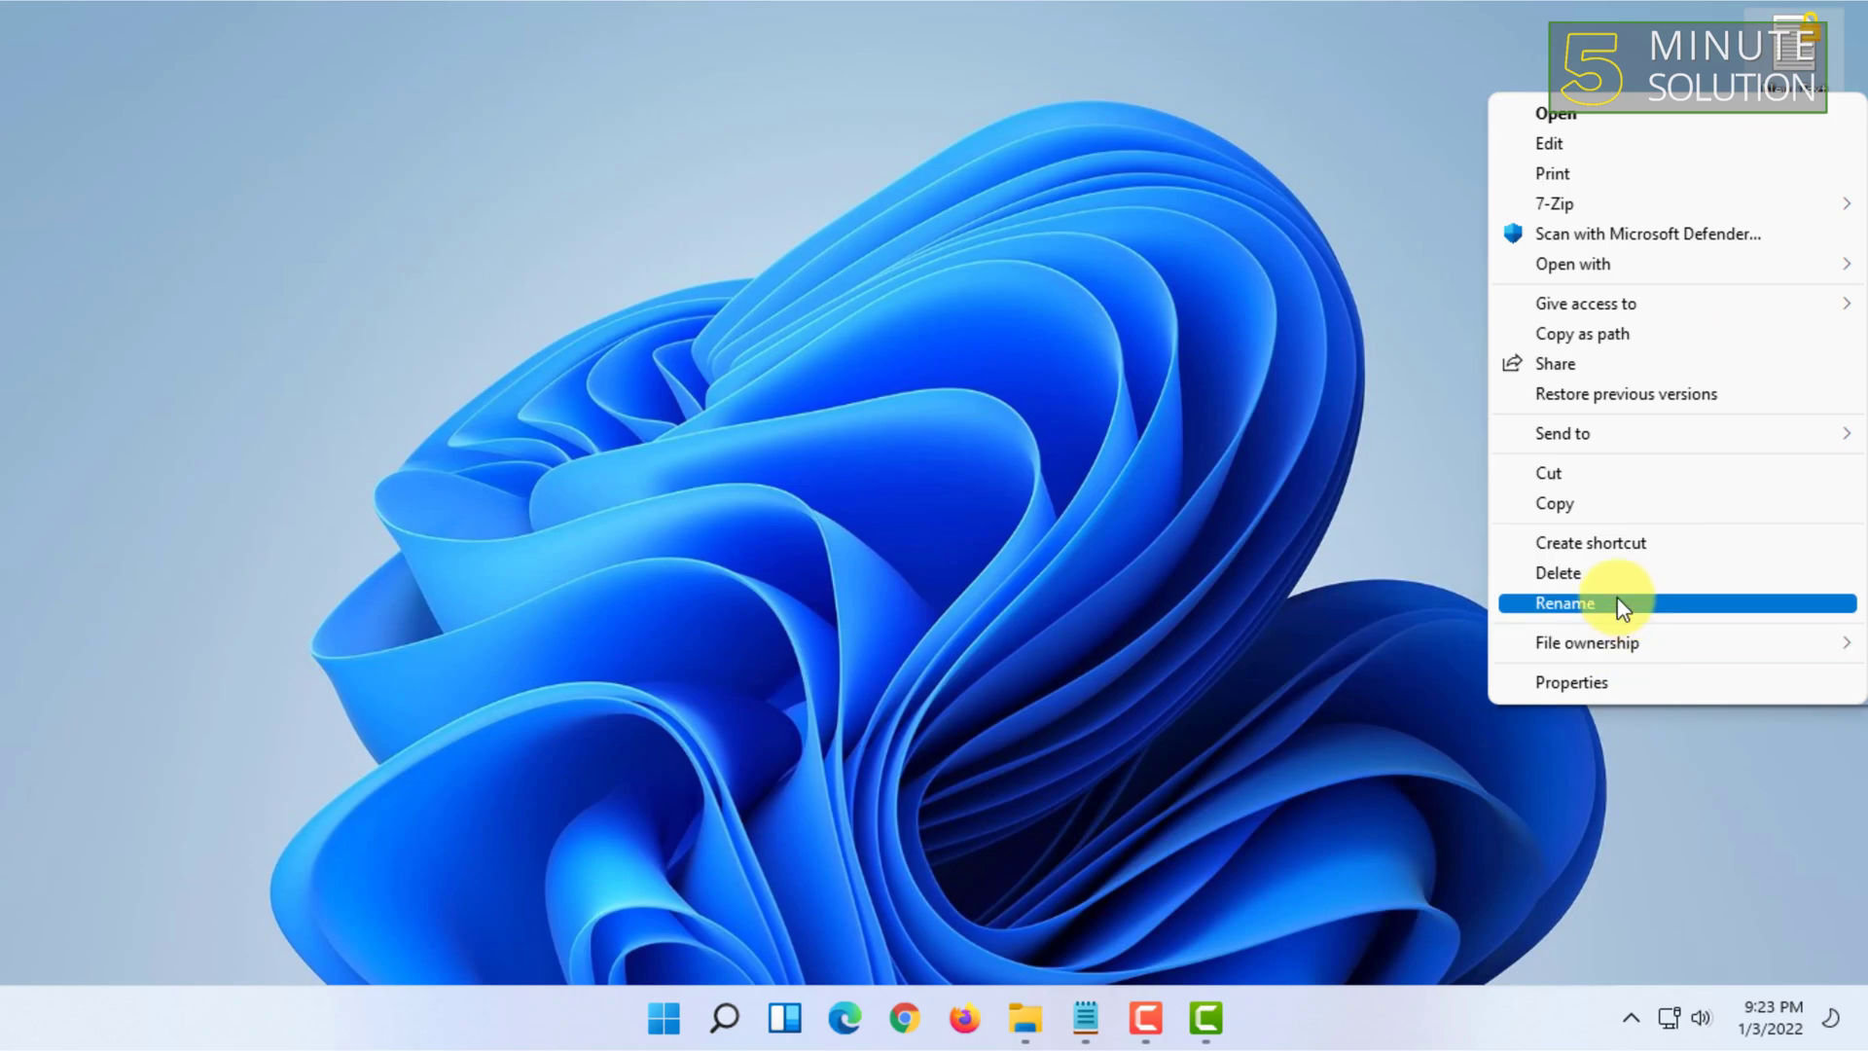
{"action": "left_click", "coordinate": [1606, 685]}
{"action": "left_click_drag", "start_coordinate": [1620, 109], "coordinate": [529, 148]}
{"action": "left_click", "coordinate": [640, 247]}
{"action": "left_click_drag", "start_coordinate": [640, 247], "coordinate": [535, 243]}
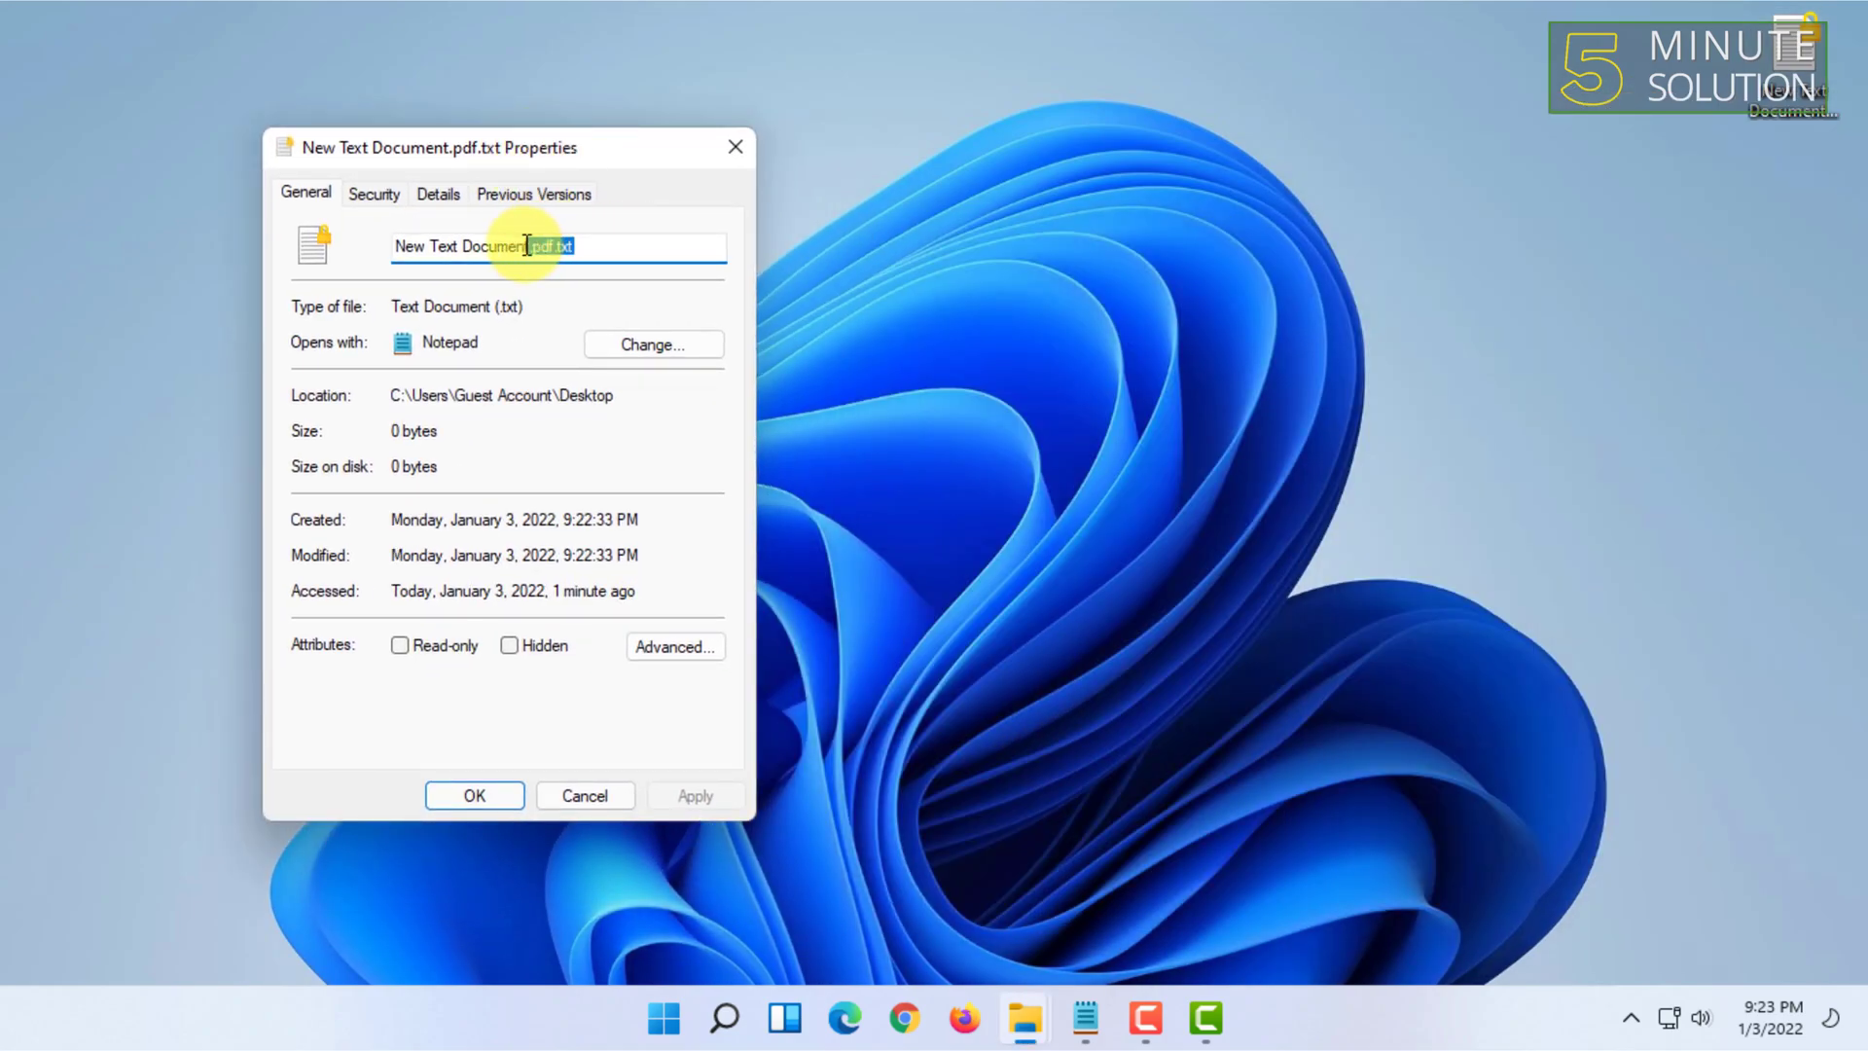
- Set Adobe Acrobat DC as the default app for .txt files
{"action": "left_click", "coordinate": [617, 346]}
{"action": "left_click", "coordinate": [757, 700]}
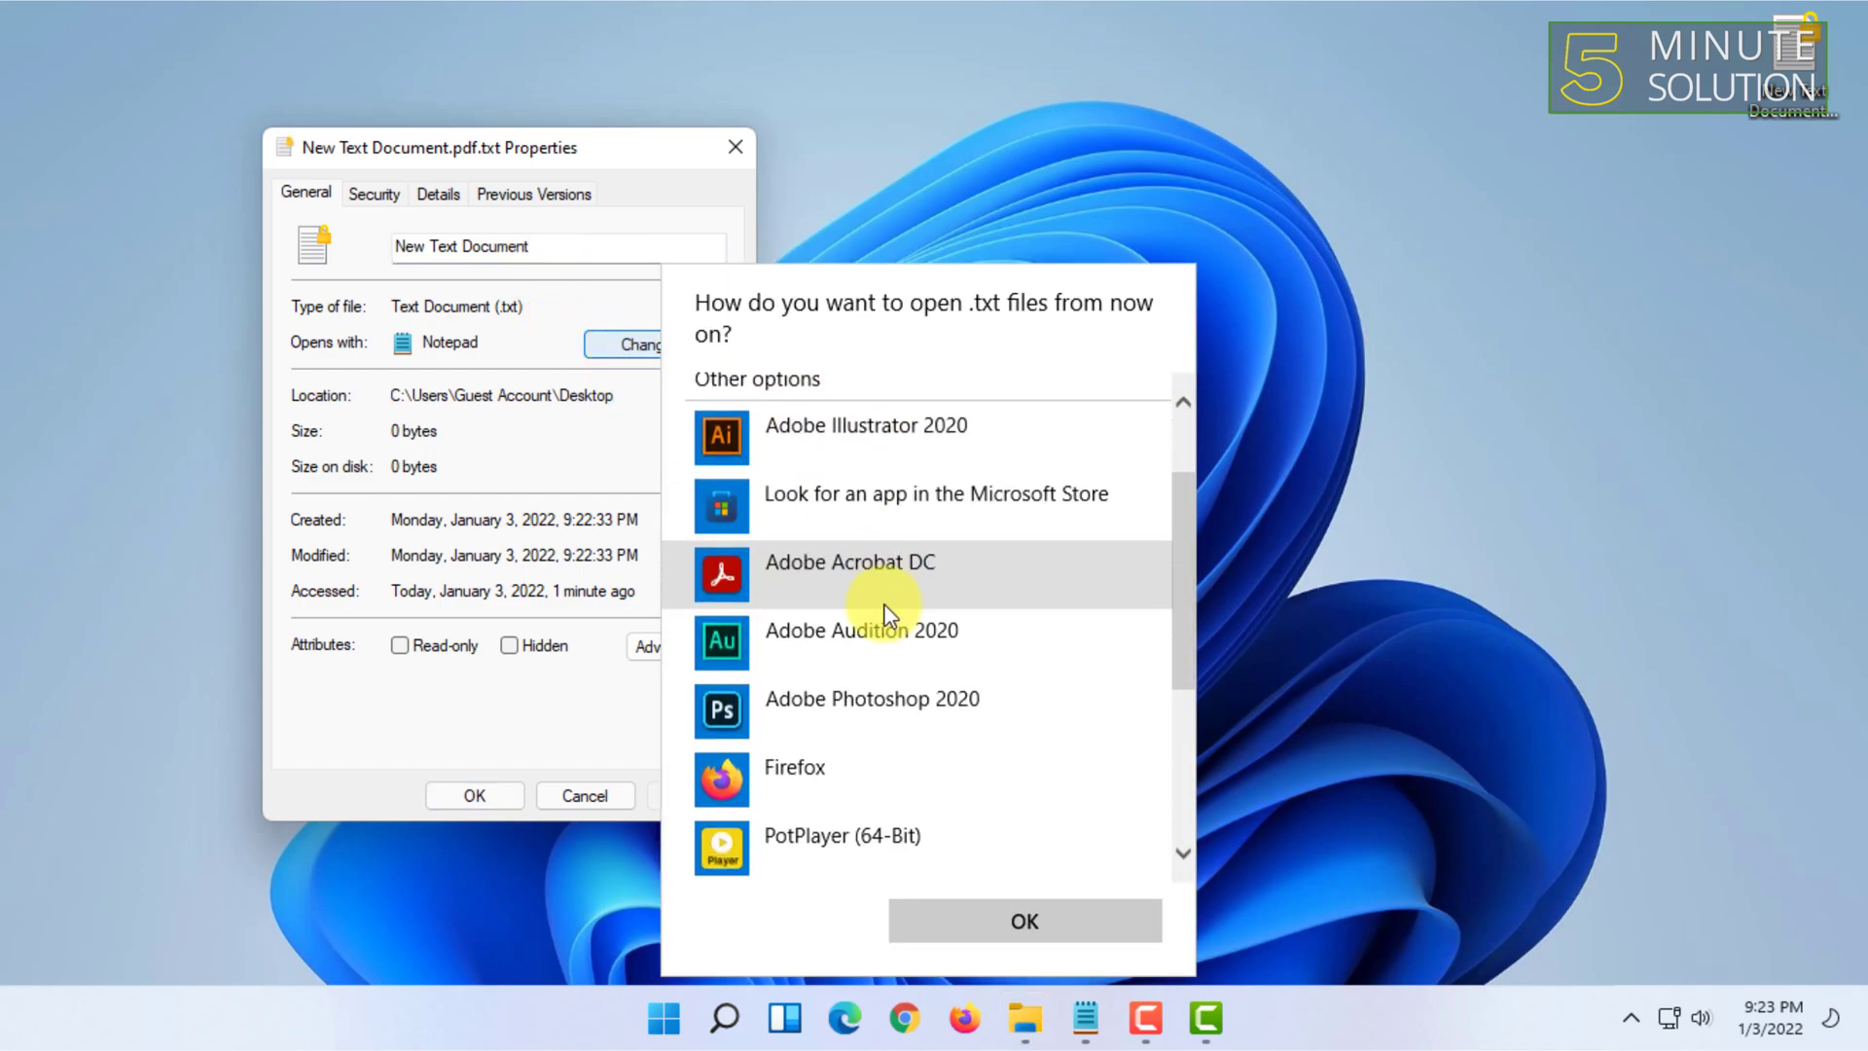
{"action": "left_click", "coordinate": [896, 550]}
{"action": "left_click", "coordinate": [1014, 909]}
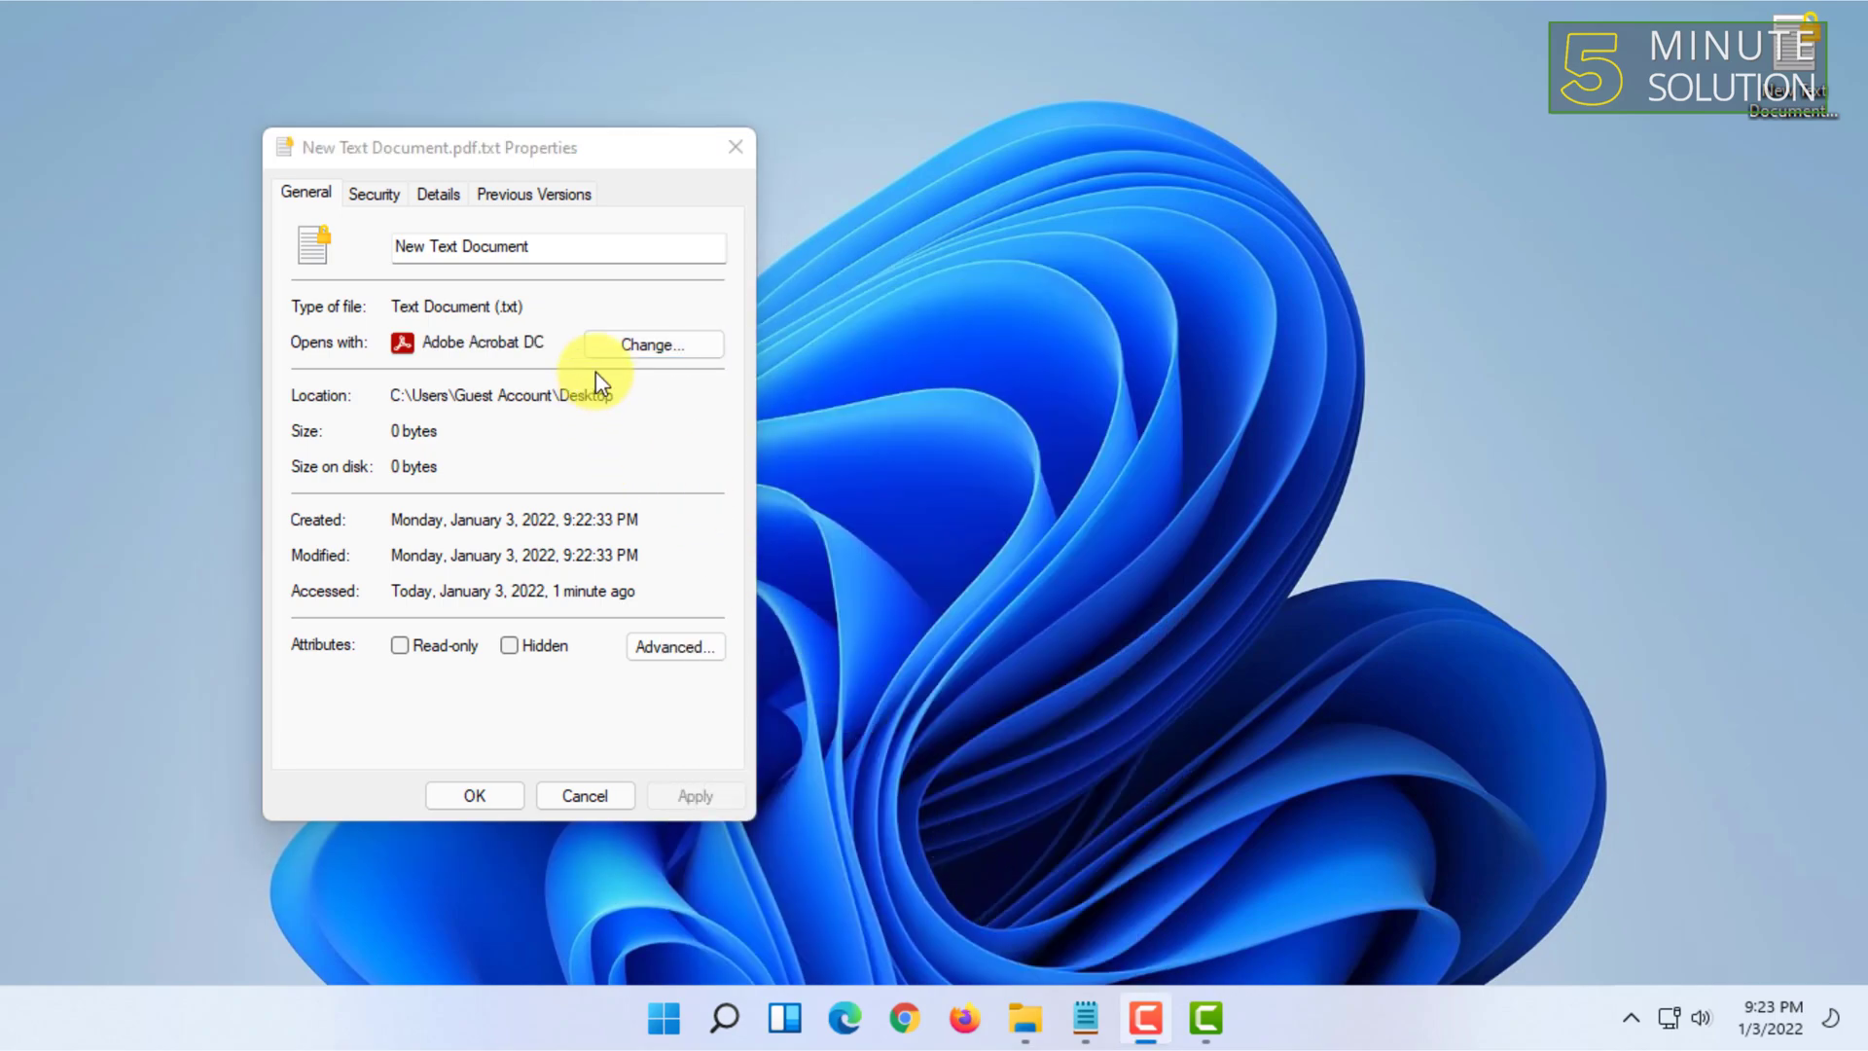
- Rename the file to New Text Document.pdf and confirm the extension change
{"action": "left_click", "coordinate": [593, 248]}
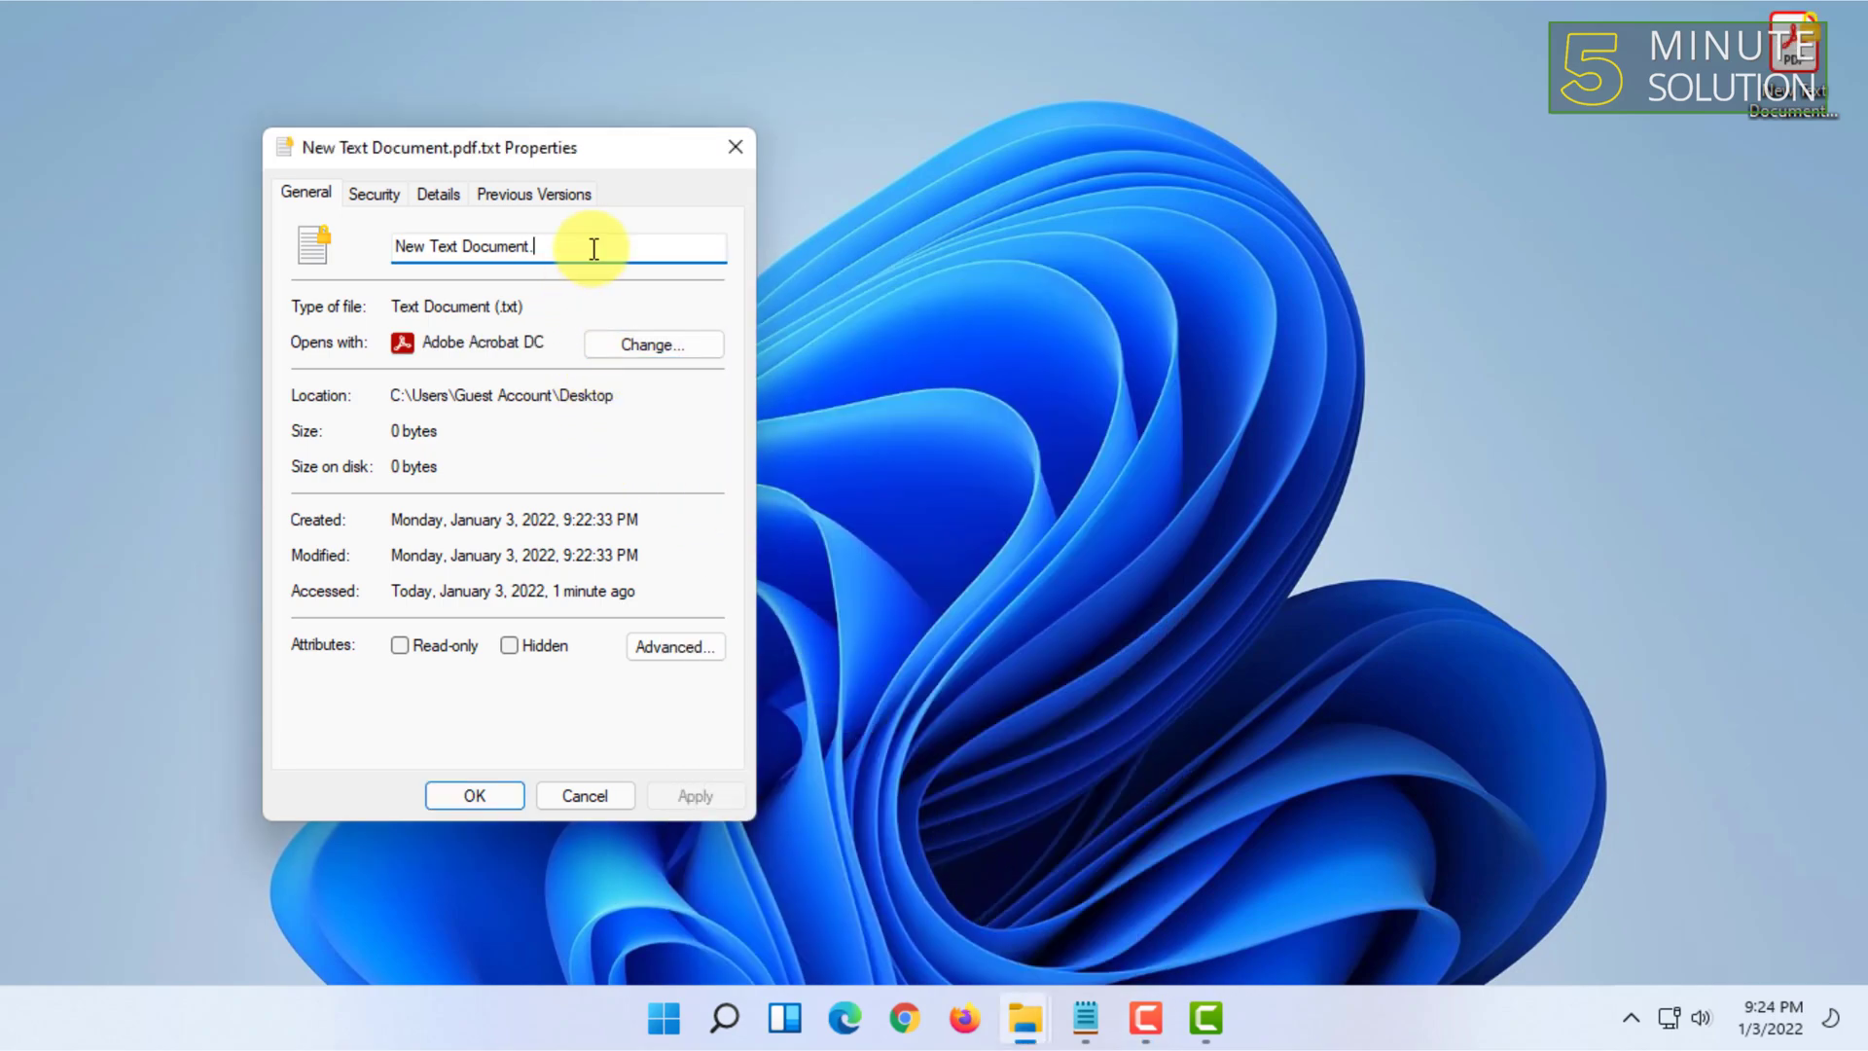
{"action": "left_click", "coordinate": [486, 795]}
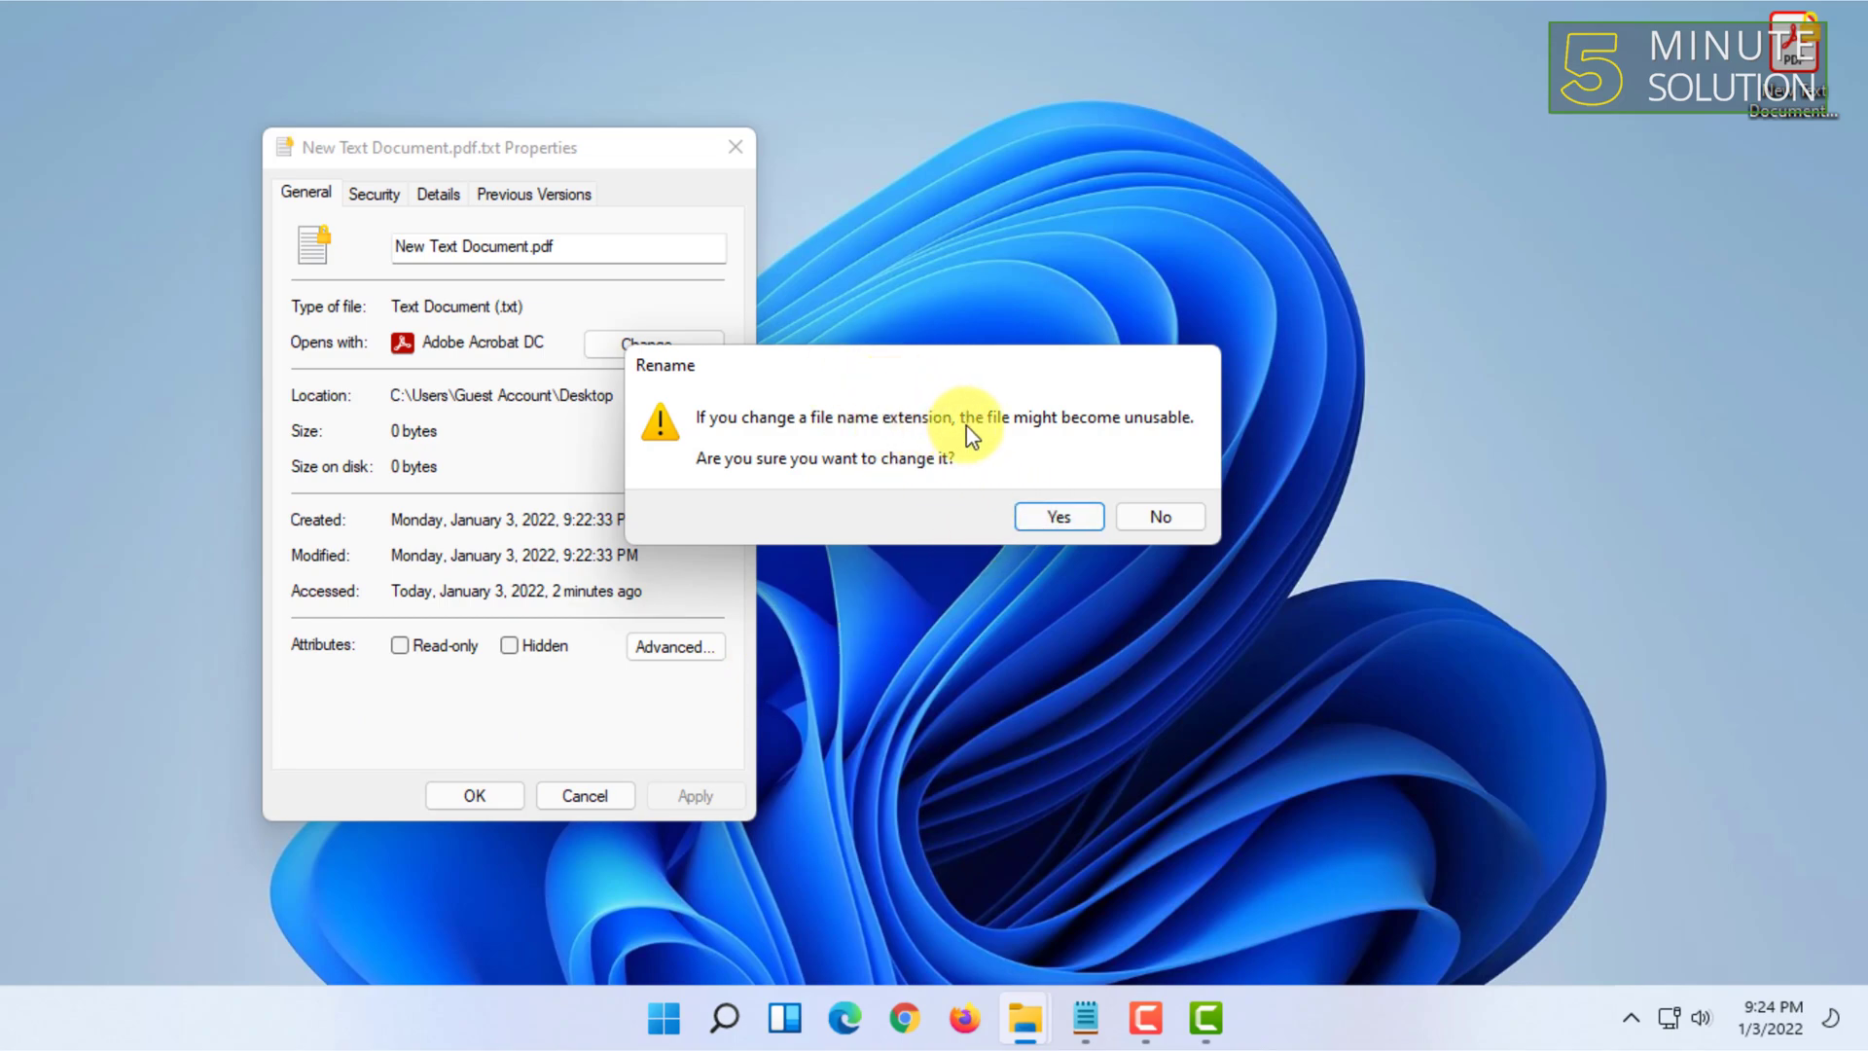
{"action": "left_click", "coordinate": [1034, 521]}
{"action": "left_click_drag", "start_coordinate": [1808, 244], "coordinate": [1752, 49]}
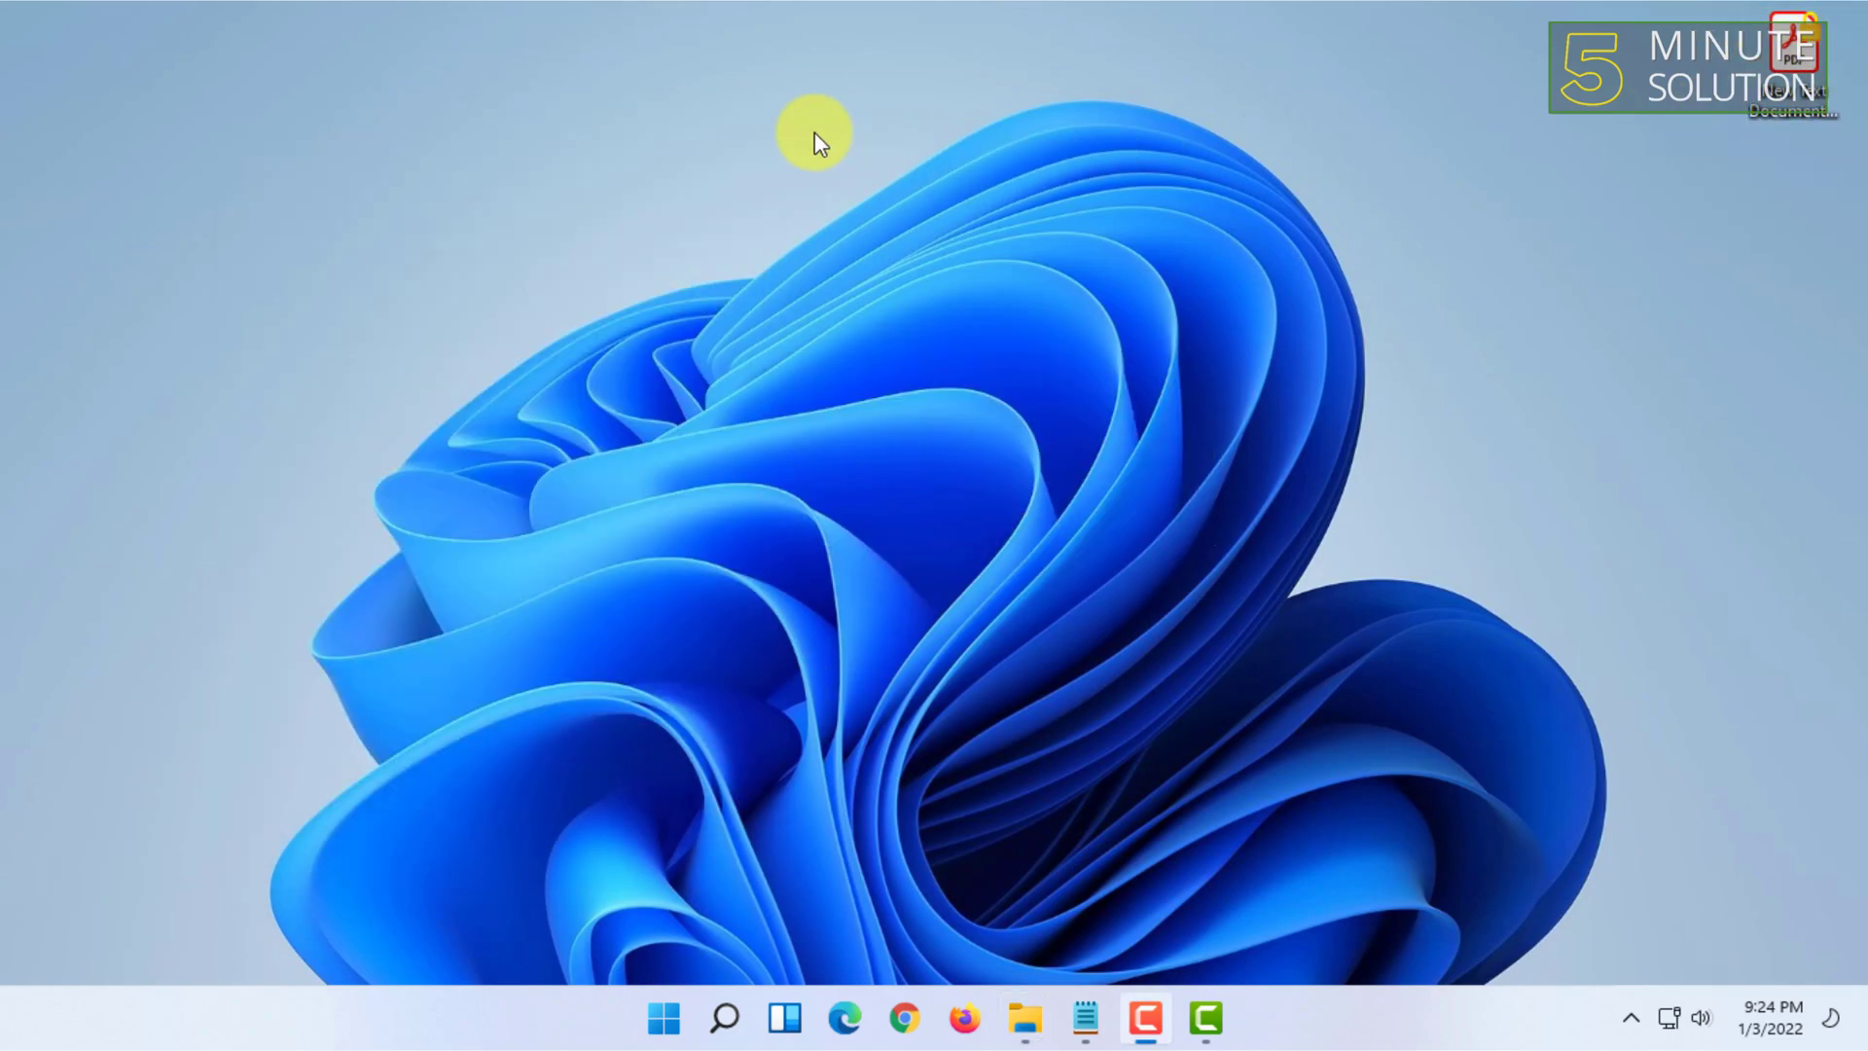
{"action": "left_click", "coordinate": [1796, 107]}
{"action": "mouse_move", "coordinate": [1818, 70]}
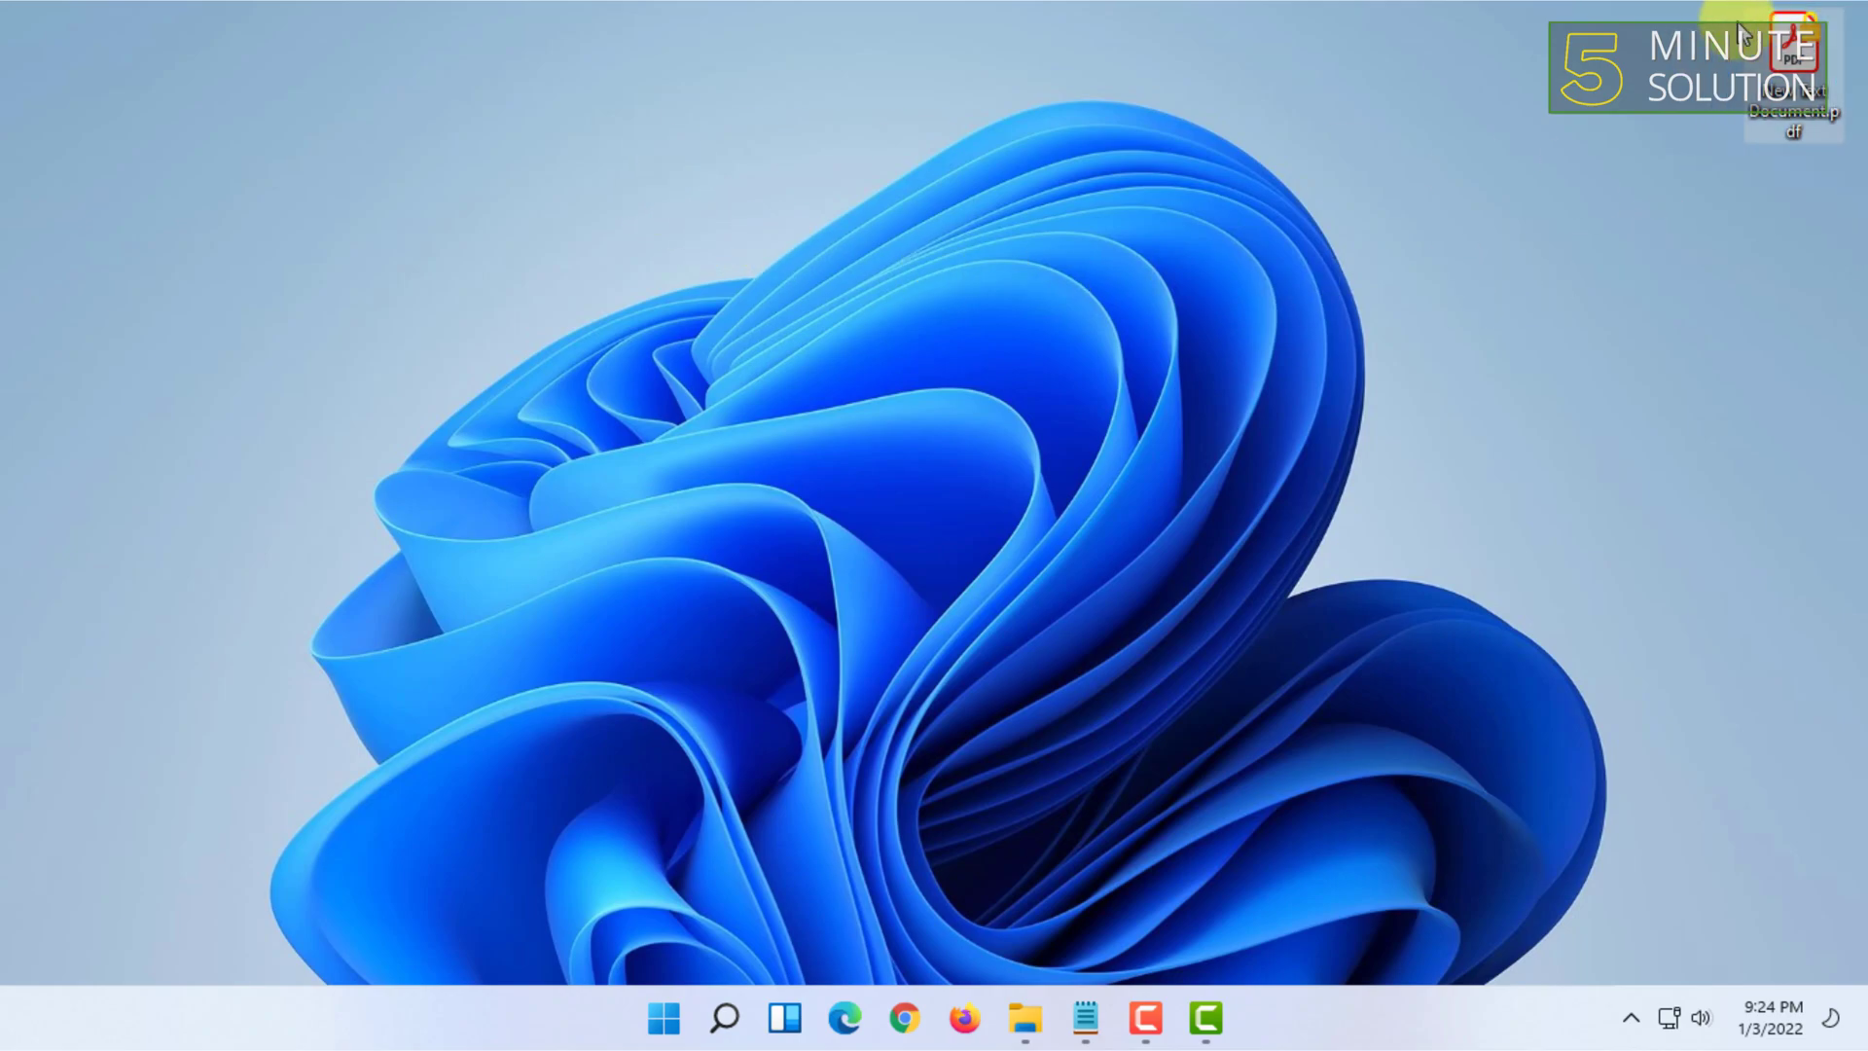
{"action": "double_click", "coordinate": [1825, 126]}
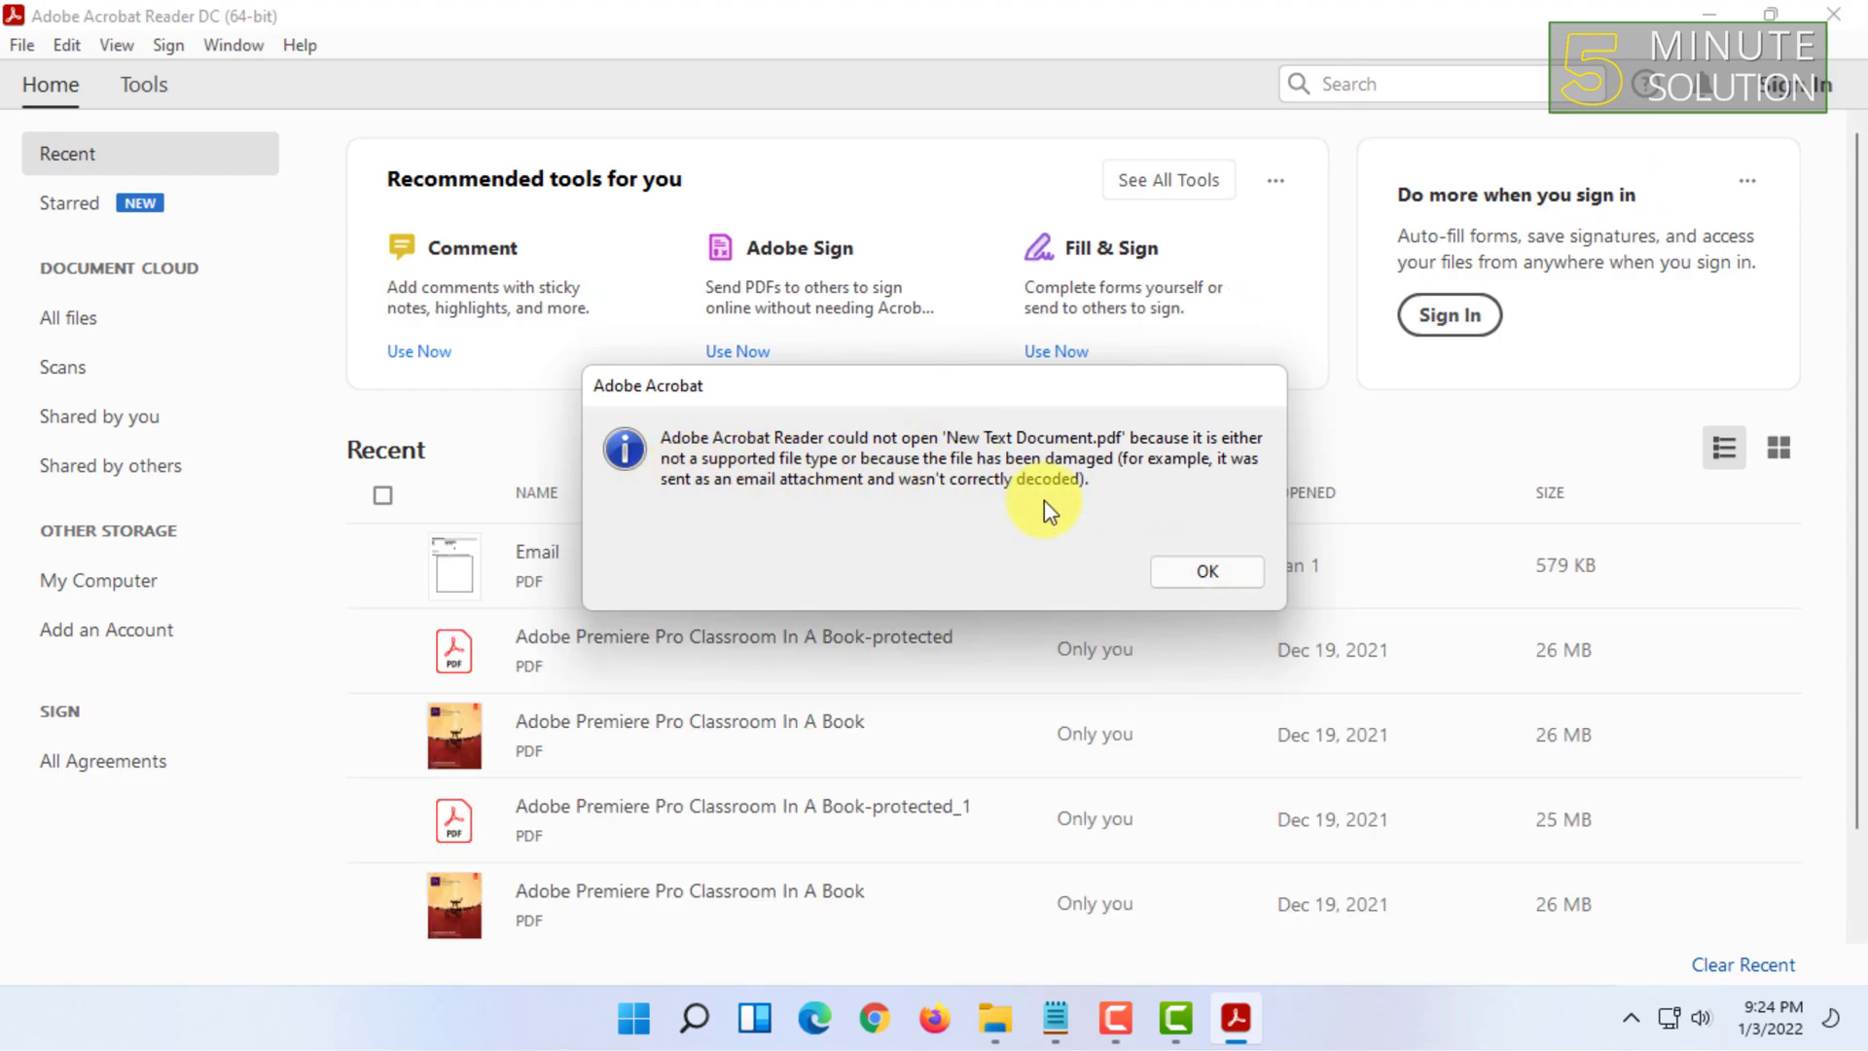
{"action": "left_click", "coordinate": [1212, 574]}
{"action": "left_click", "coordinate": [1834, 14]}
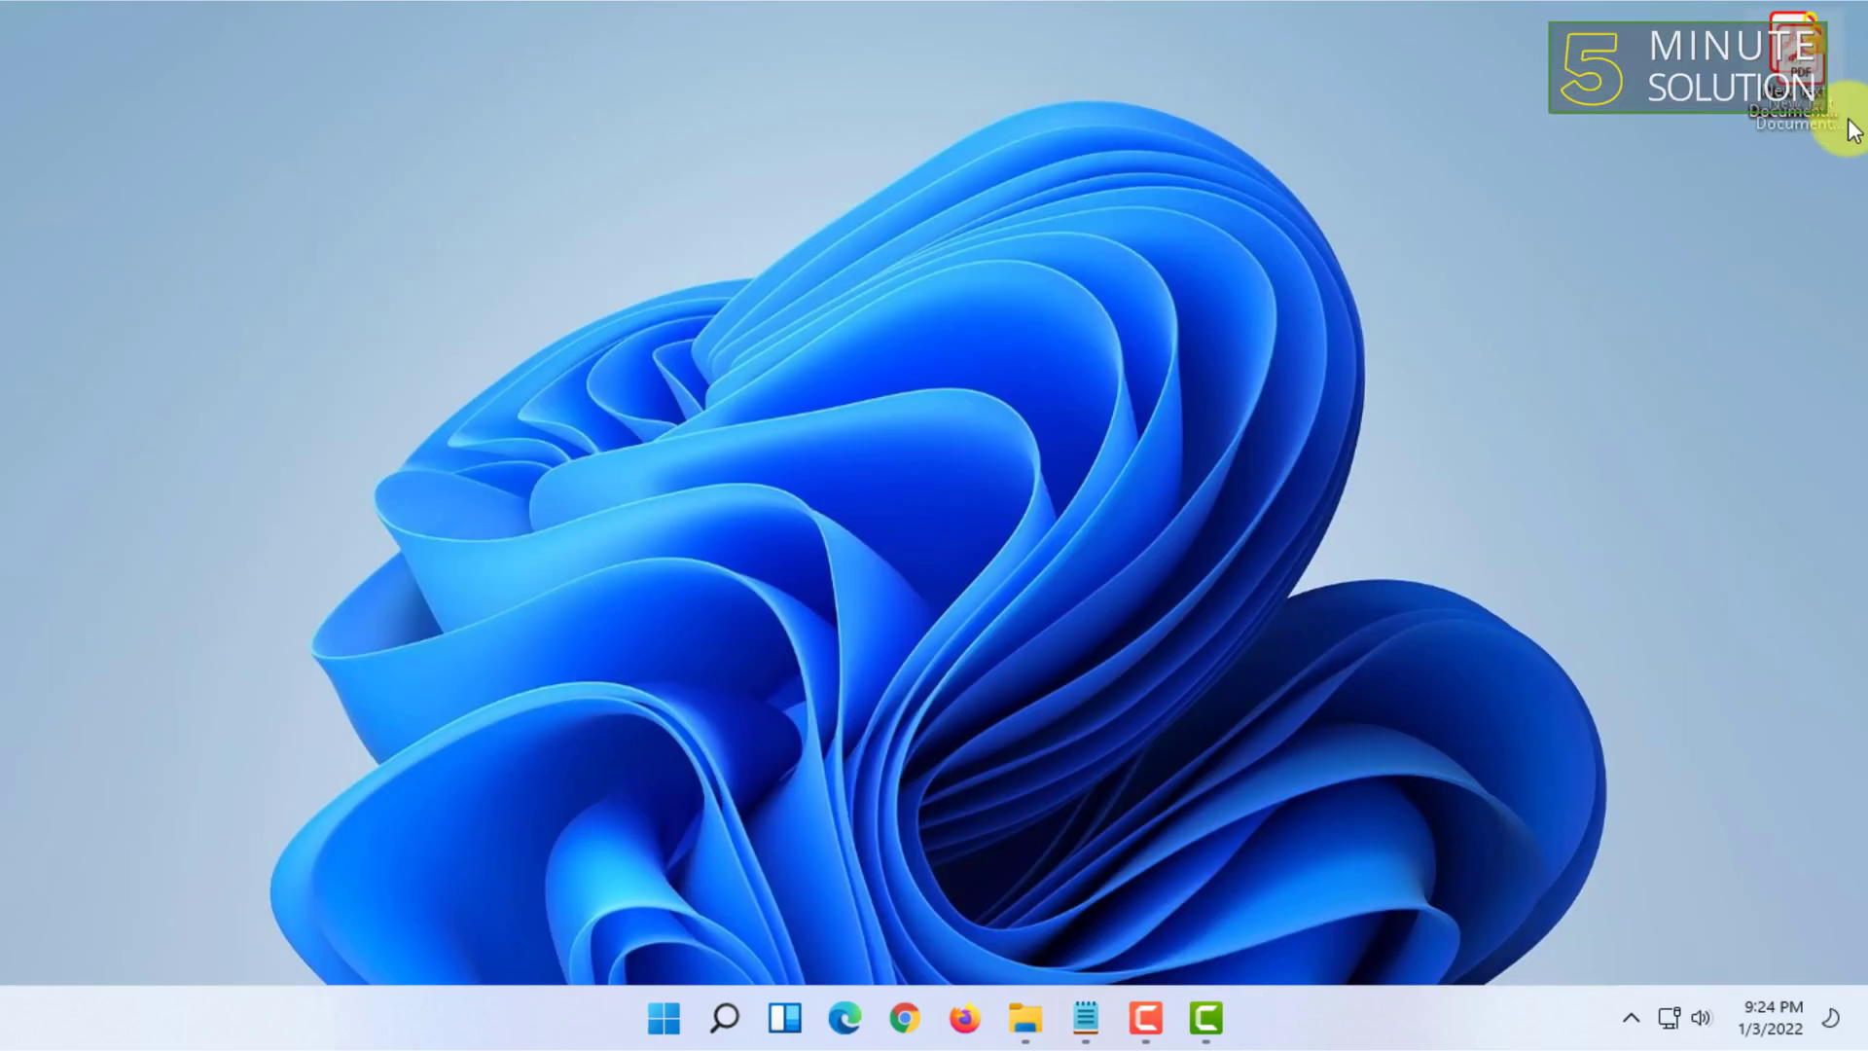
{"action": "left_click_drag", "start_coordinate": [1773, 117], "coordinate": [1775, 117]}
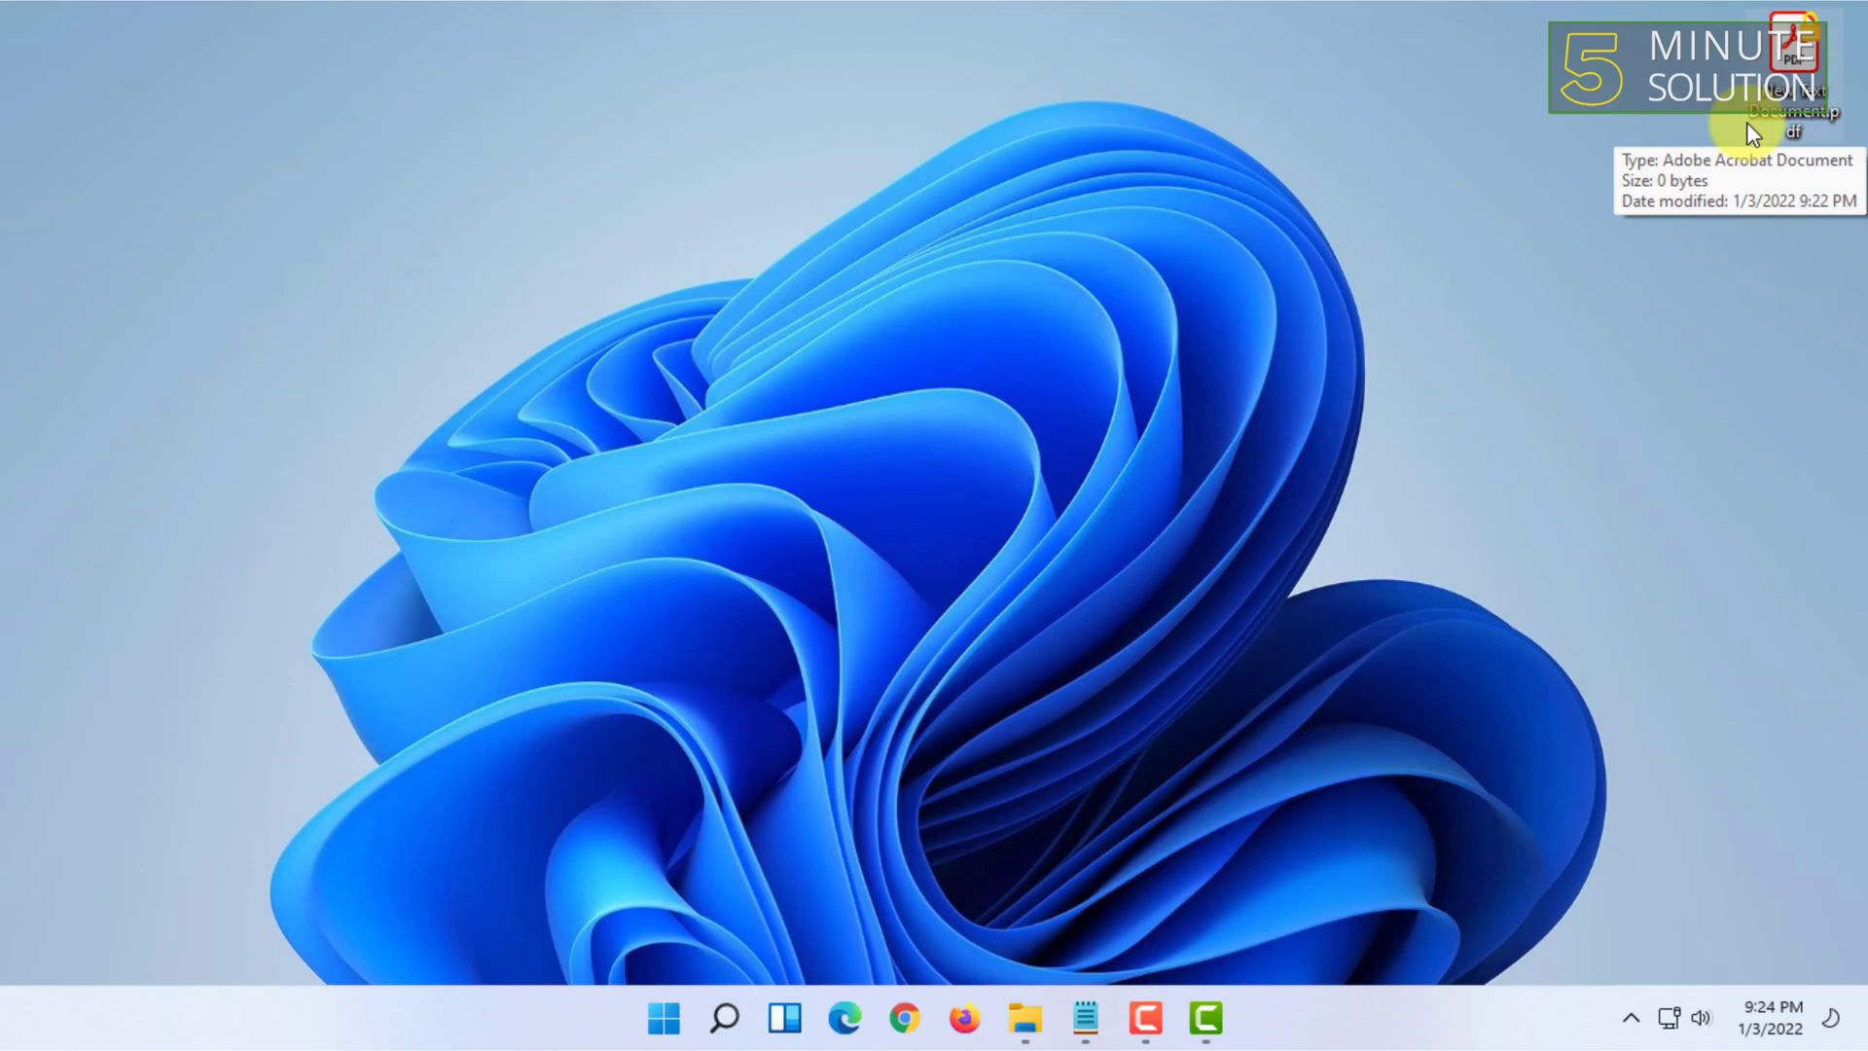
{"action": "left_click_drag", "start_coordinate": [1865, 206], "coordinate": [1759, 12]}
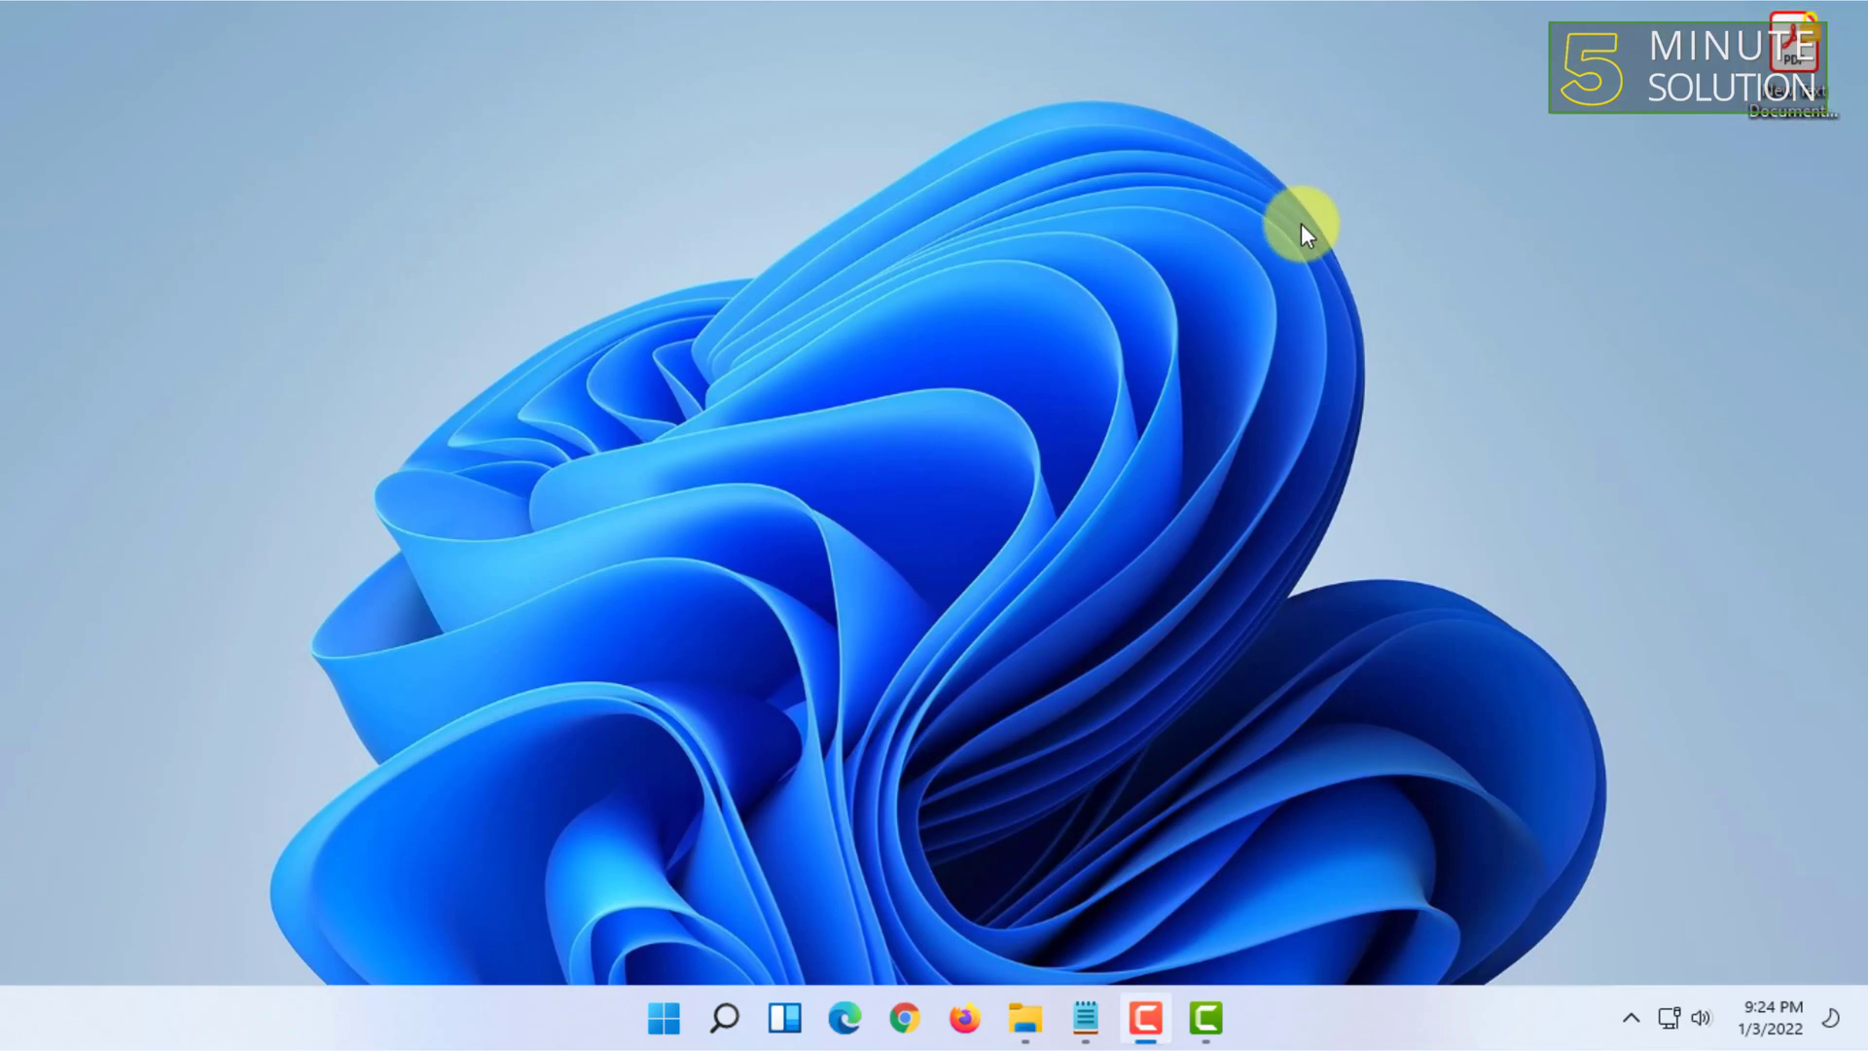
{"action": "right_click", "coordinate": [1765, 114]}
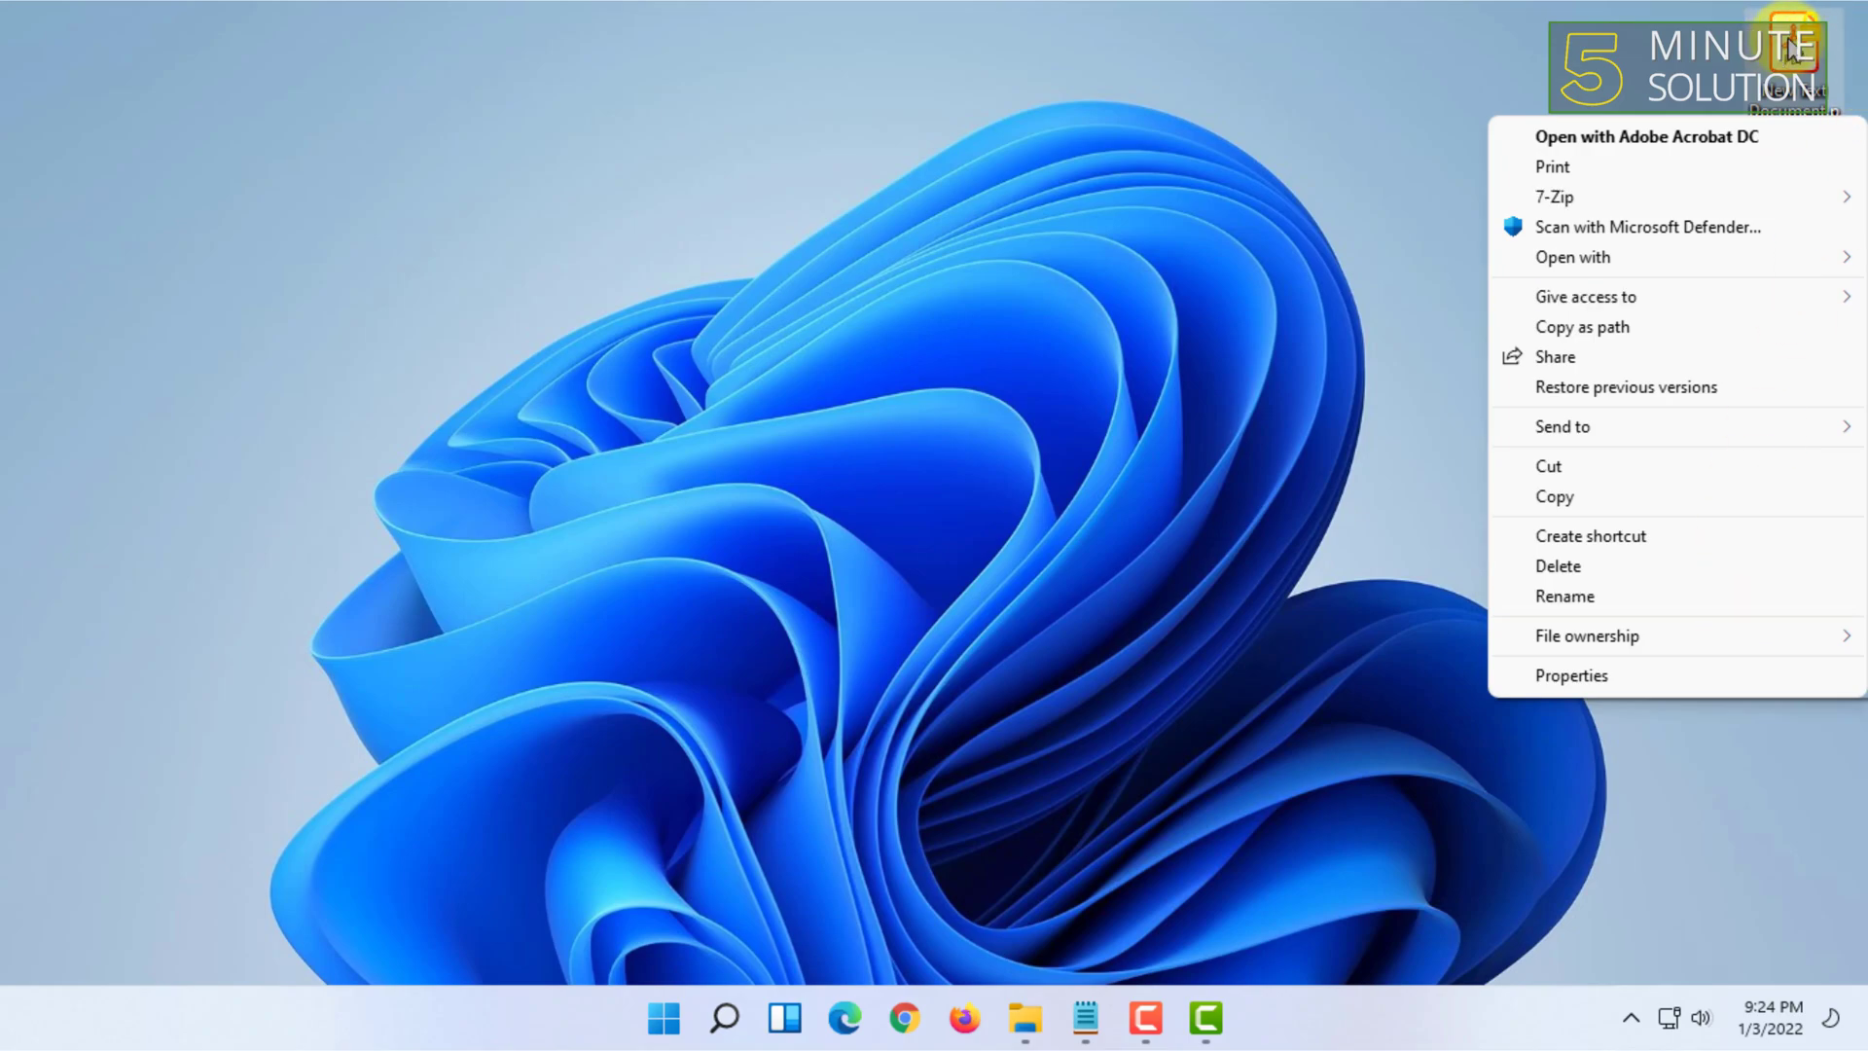
{"action": "left_click", "coordinate": [1615, 2]}
{"action": "left_click_drag", "start_coordinate": [1864, 278], "coordinate": [1679, 3]}
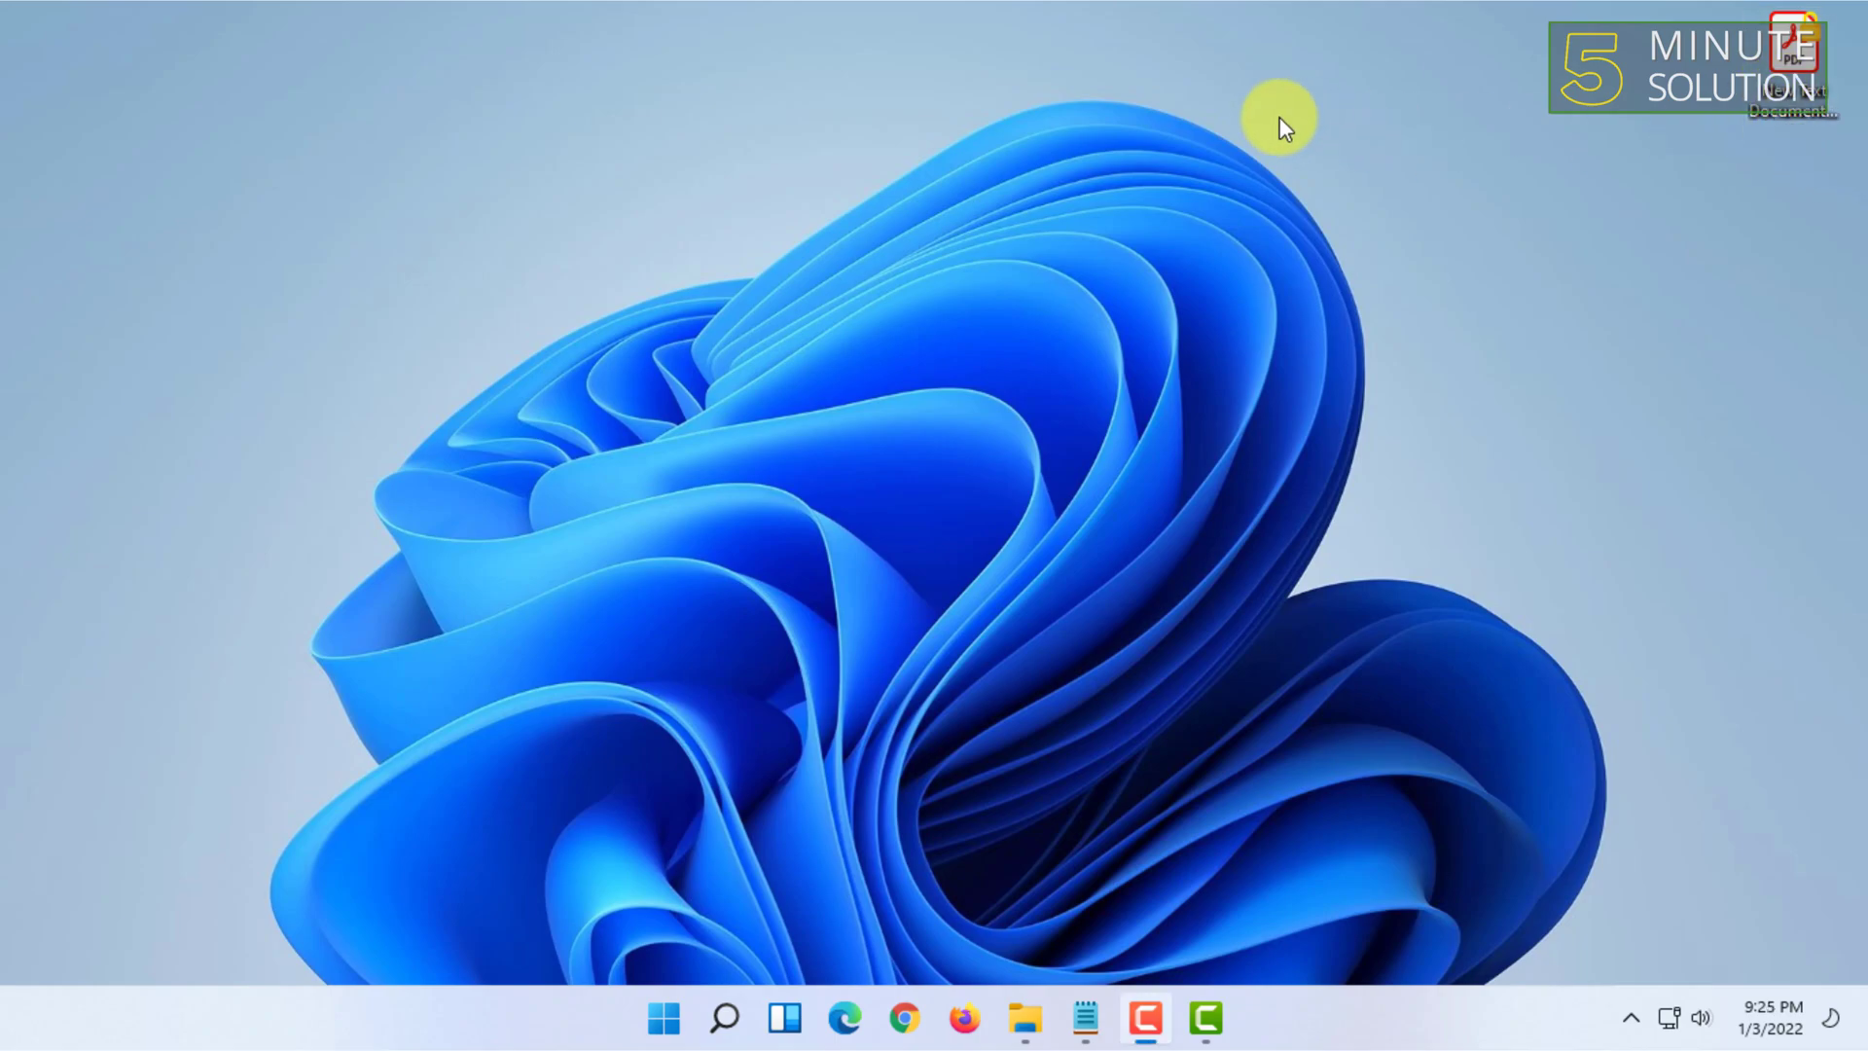
{"action": "left_click", "coordinate": [1793, 89]}
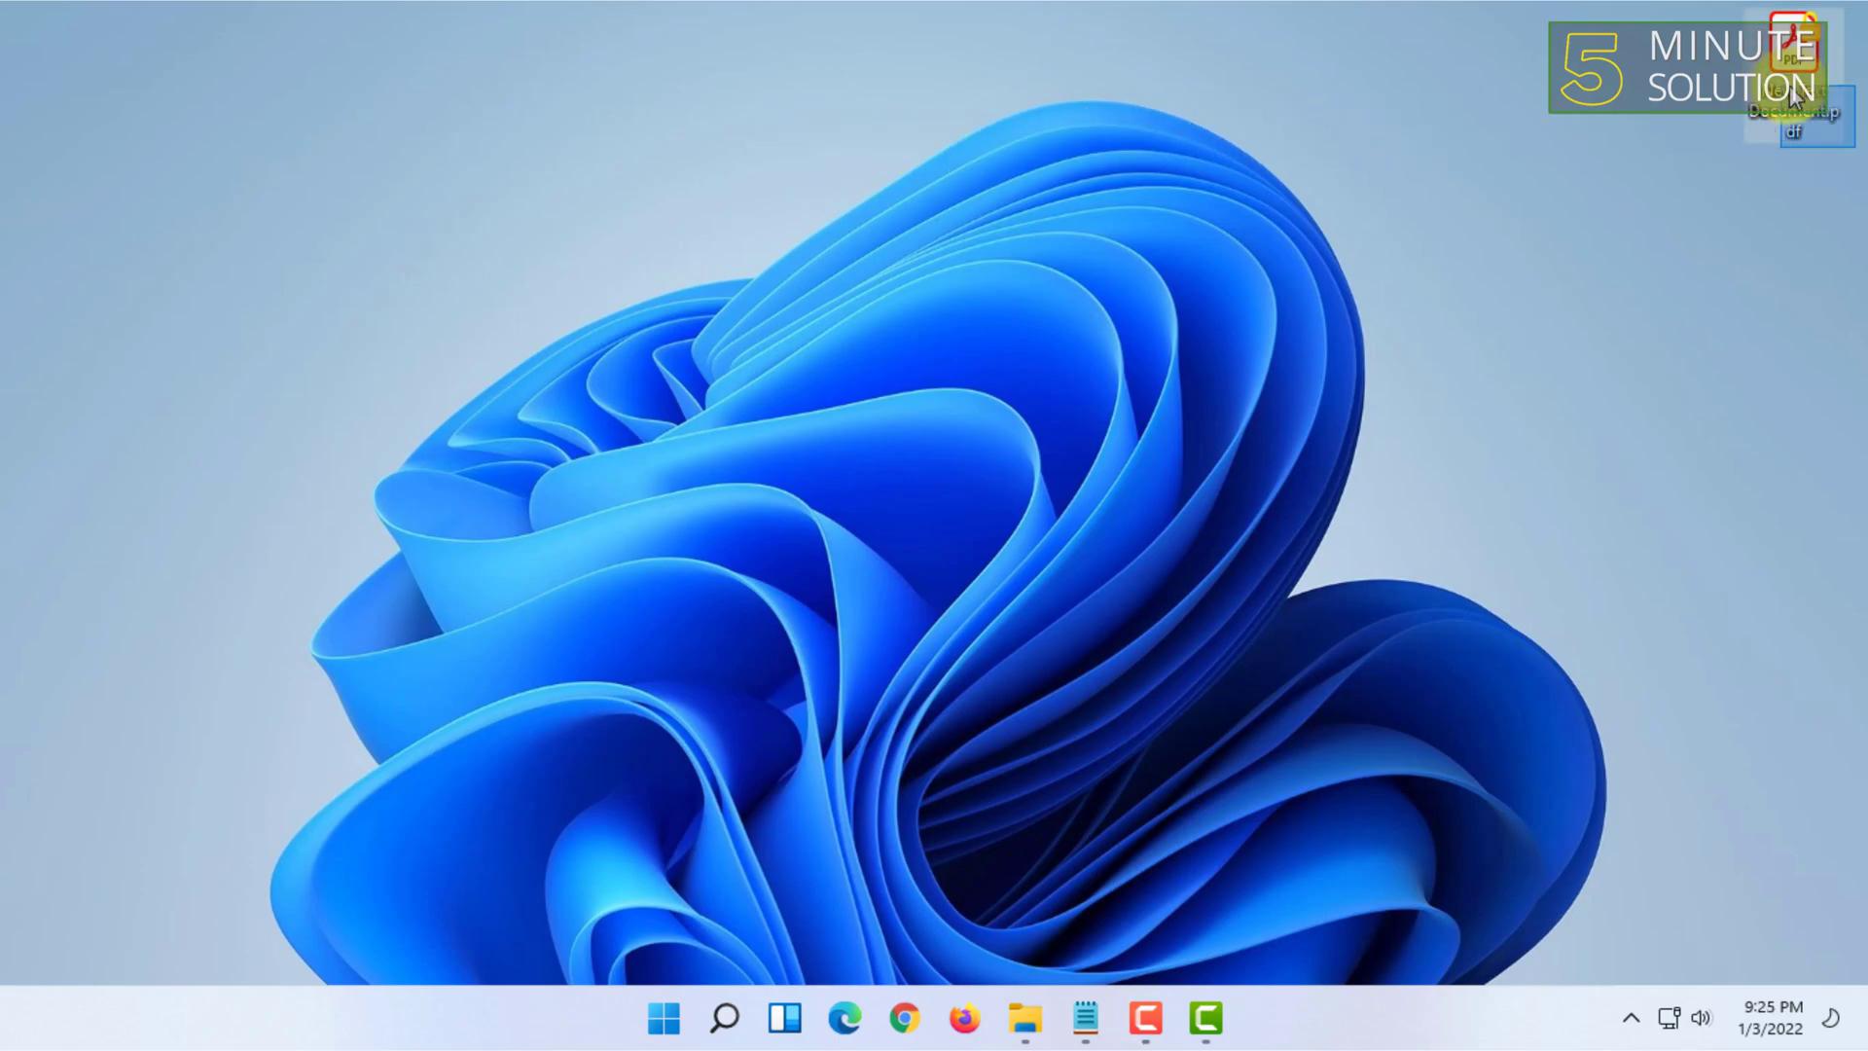
{"action": "double_click", "coordinate": [1819, 115]}
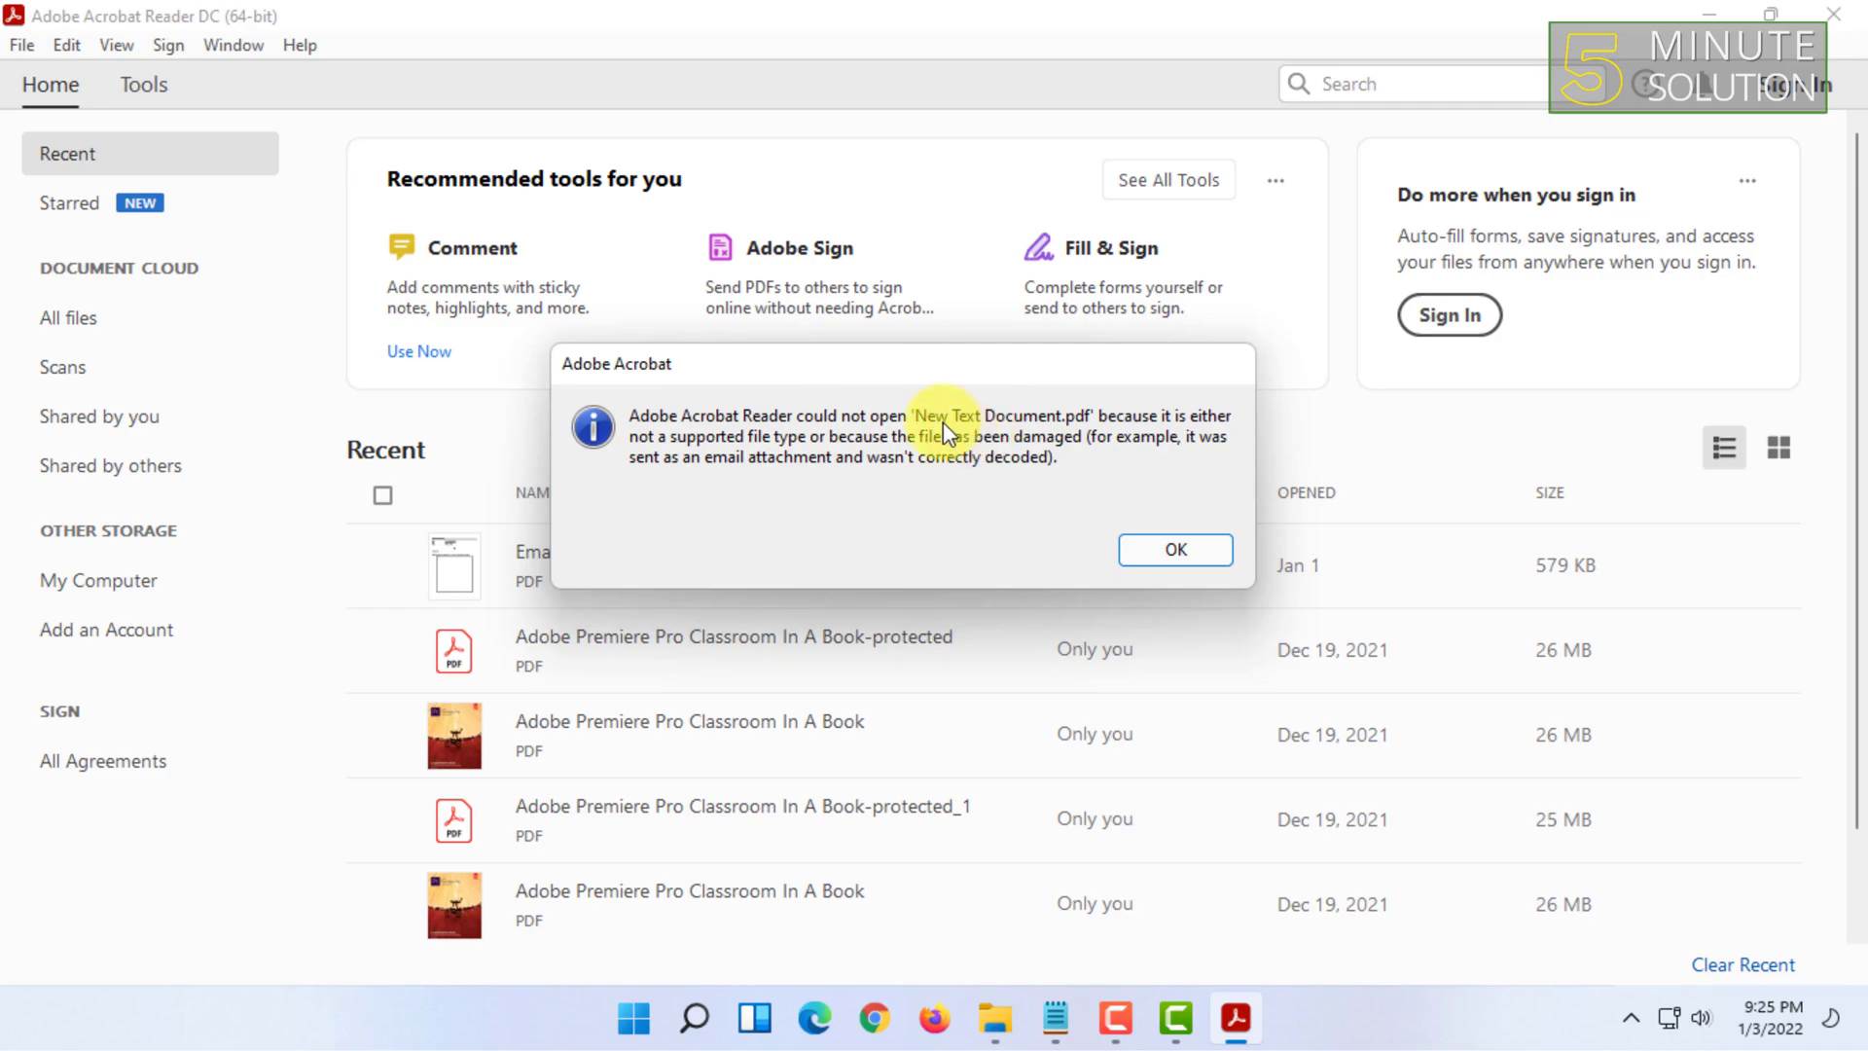
{"action": "left_click", "coordinate": [1133, 553]}
{"action": "left_click", "coordinate": [1834, 14]}
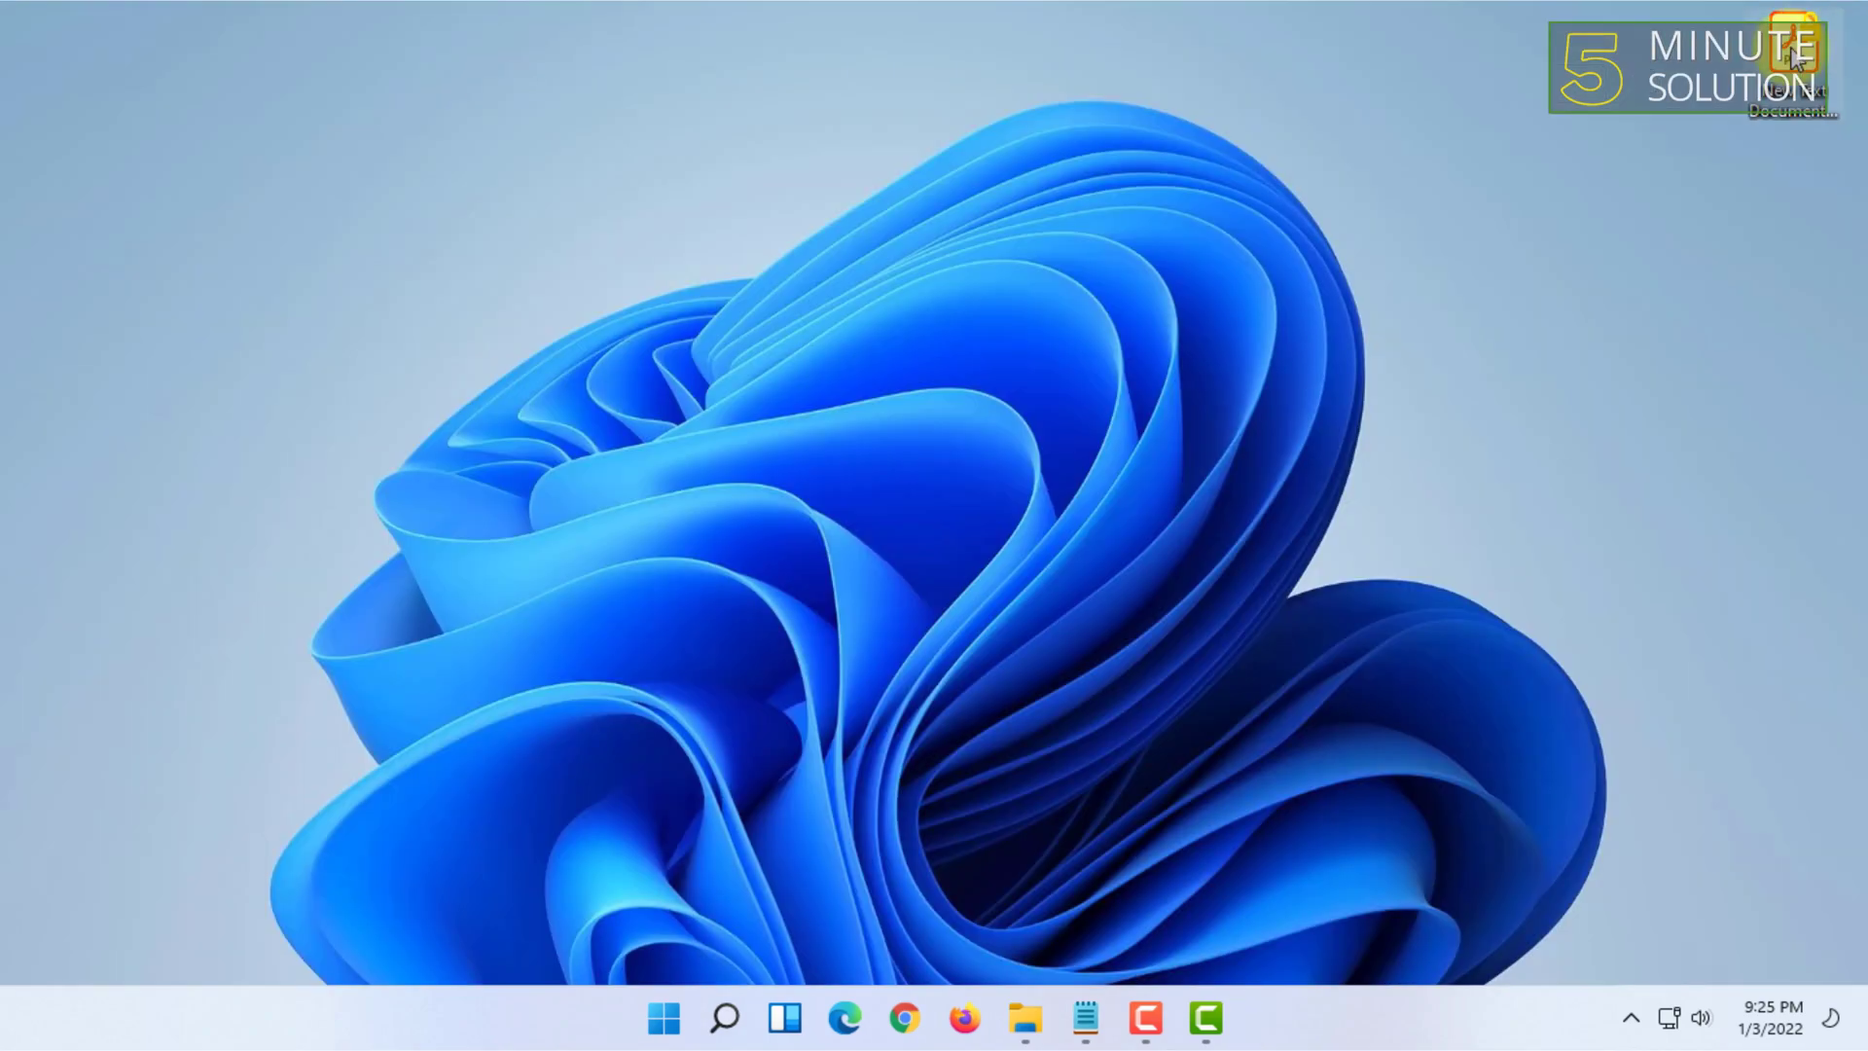
- Open the PDF file's Properties and change its name extension from pdf to txt
{"action": "left_click_drag", "start_coordinate": [1824, 139], "coordinate": [1829, 118]}
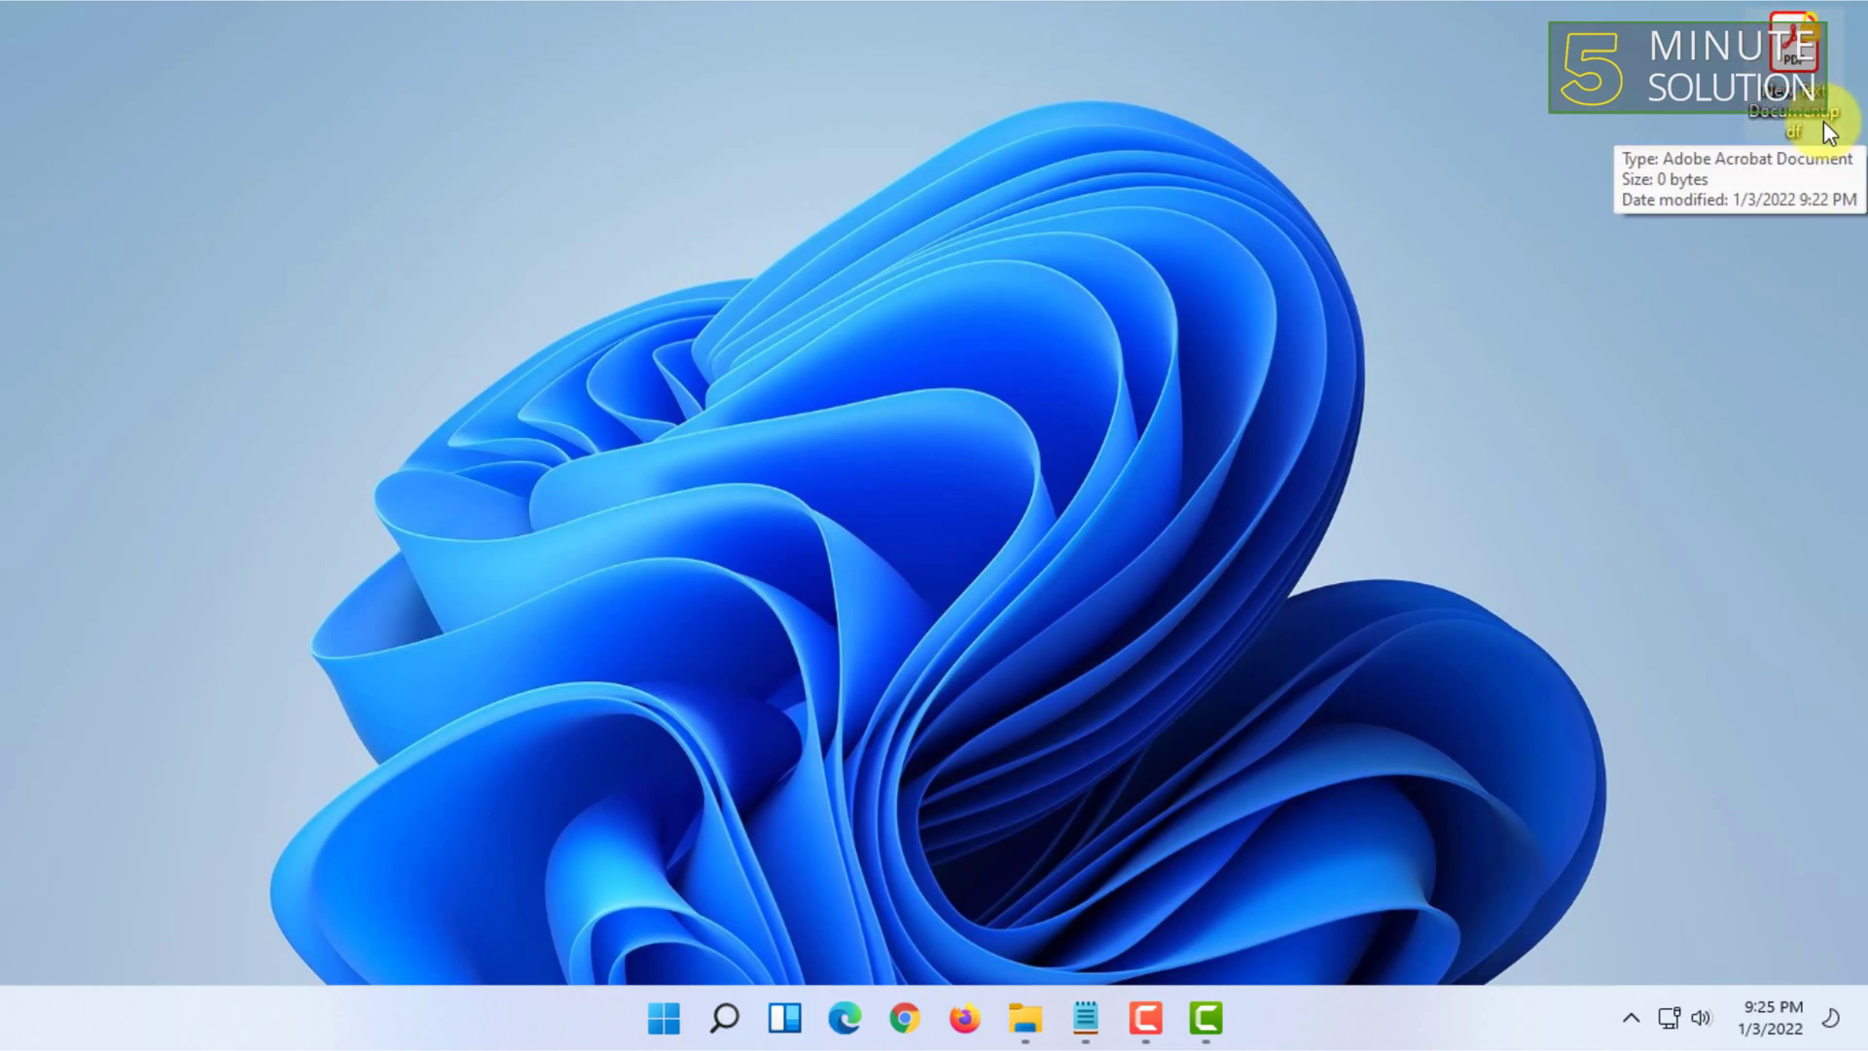
{"action": "right_click", "coordinate": [1823, 121]}
{"action": "left_click", "coordinate": [1615, 602]}
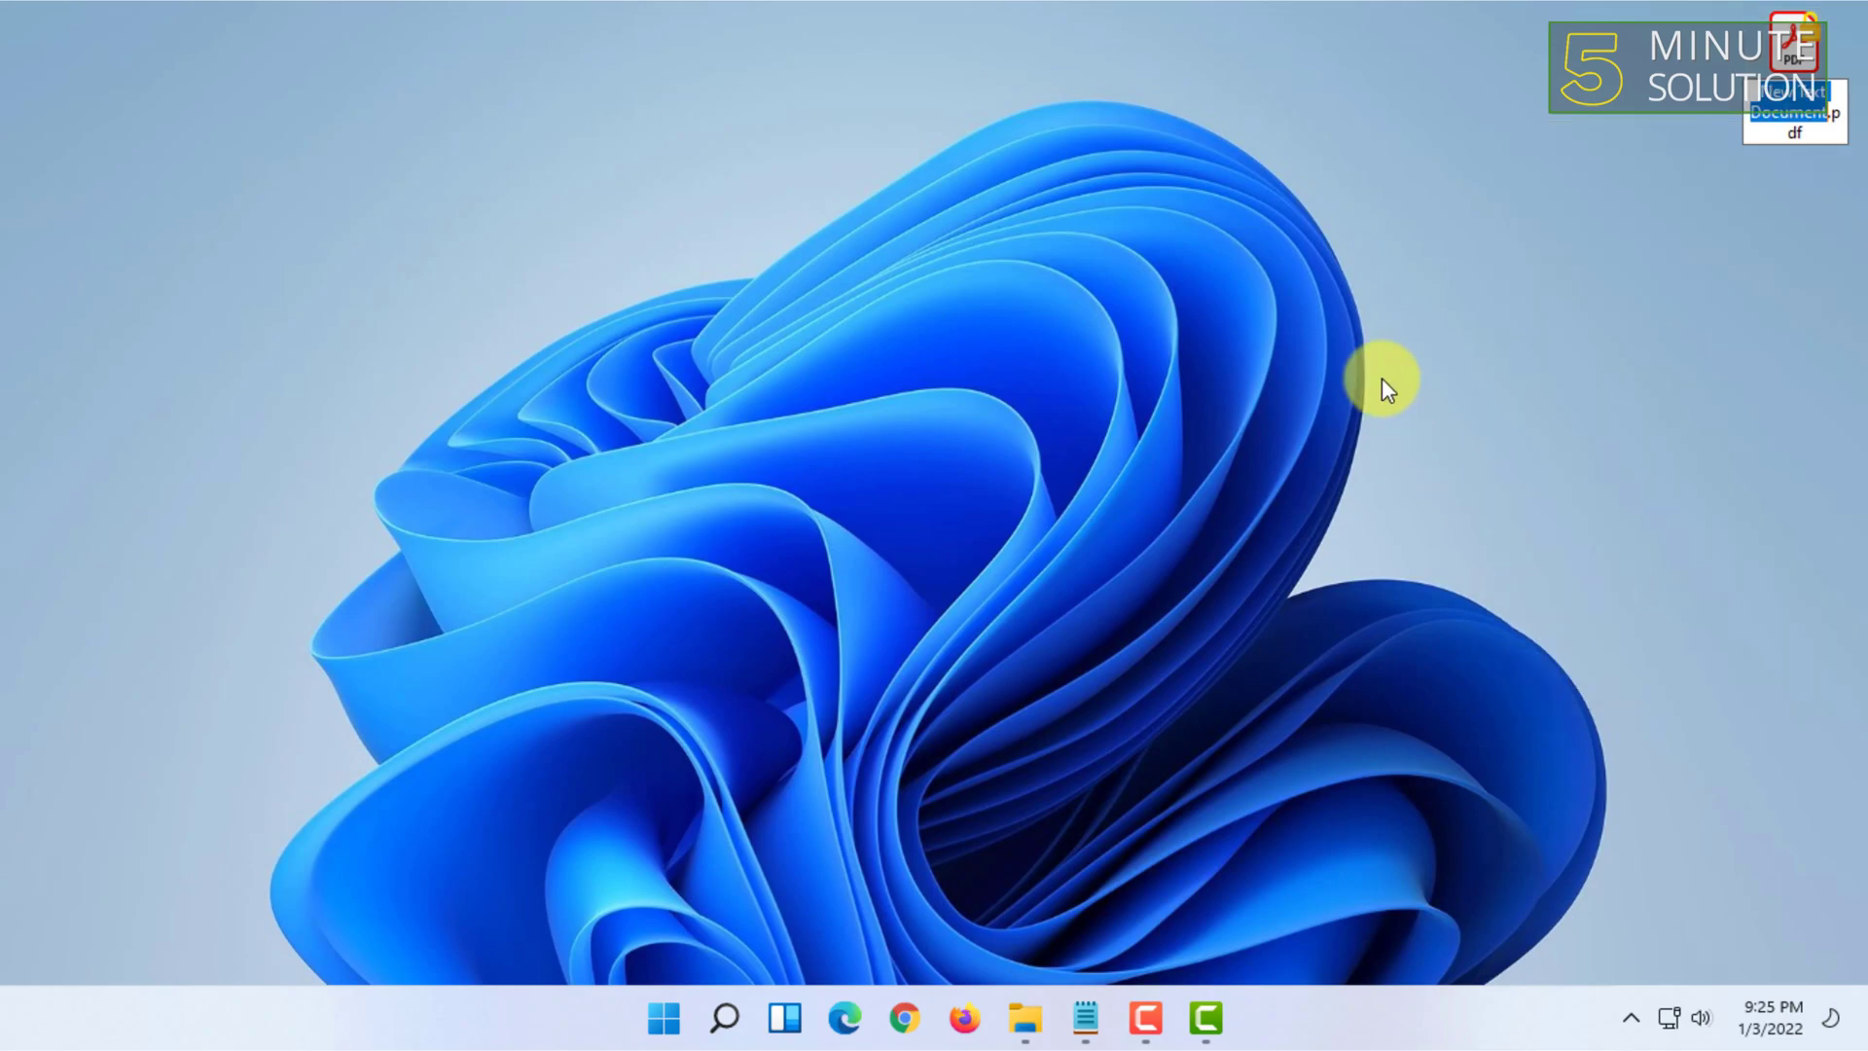
{"action": "right_click", "coordinate": [1795, 41]}
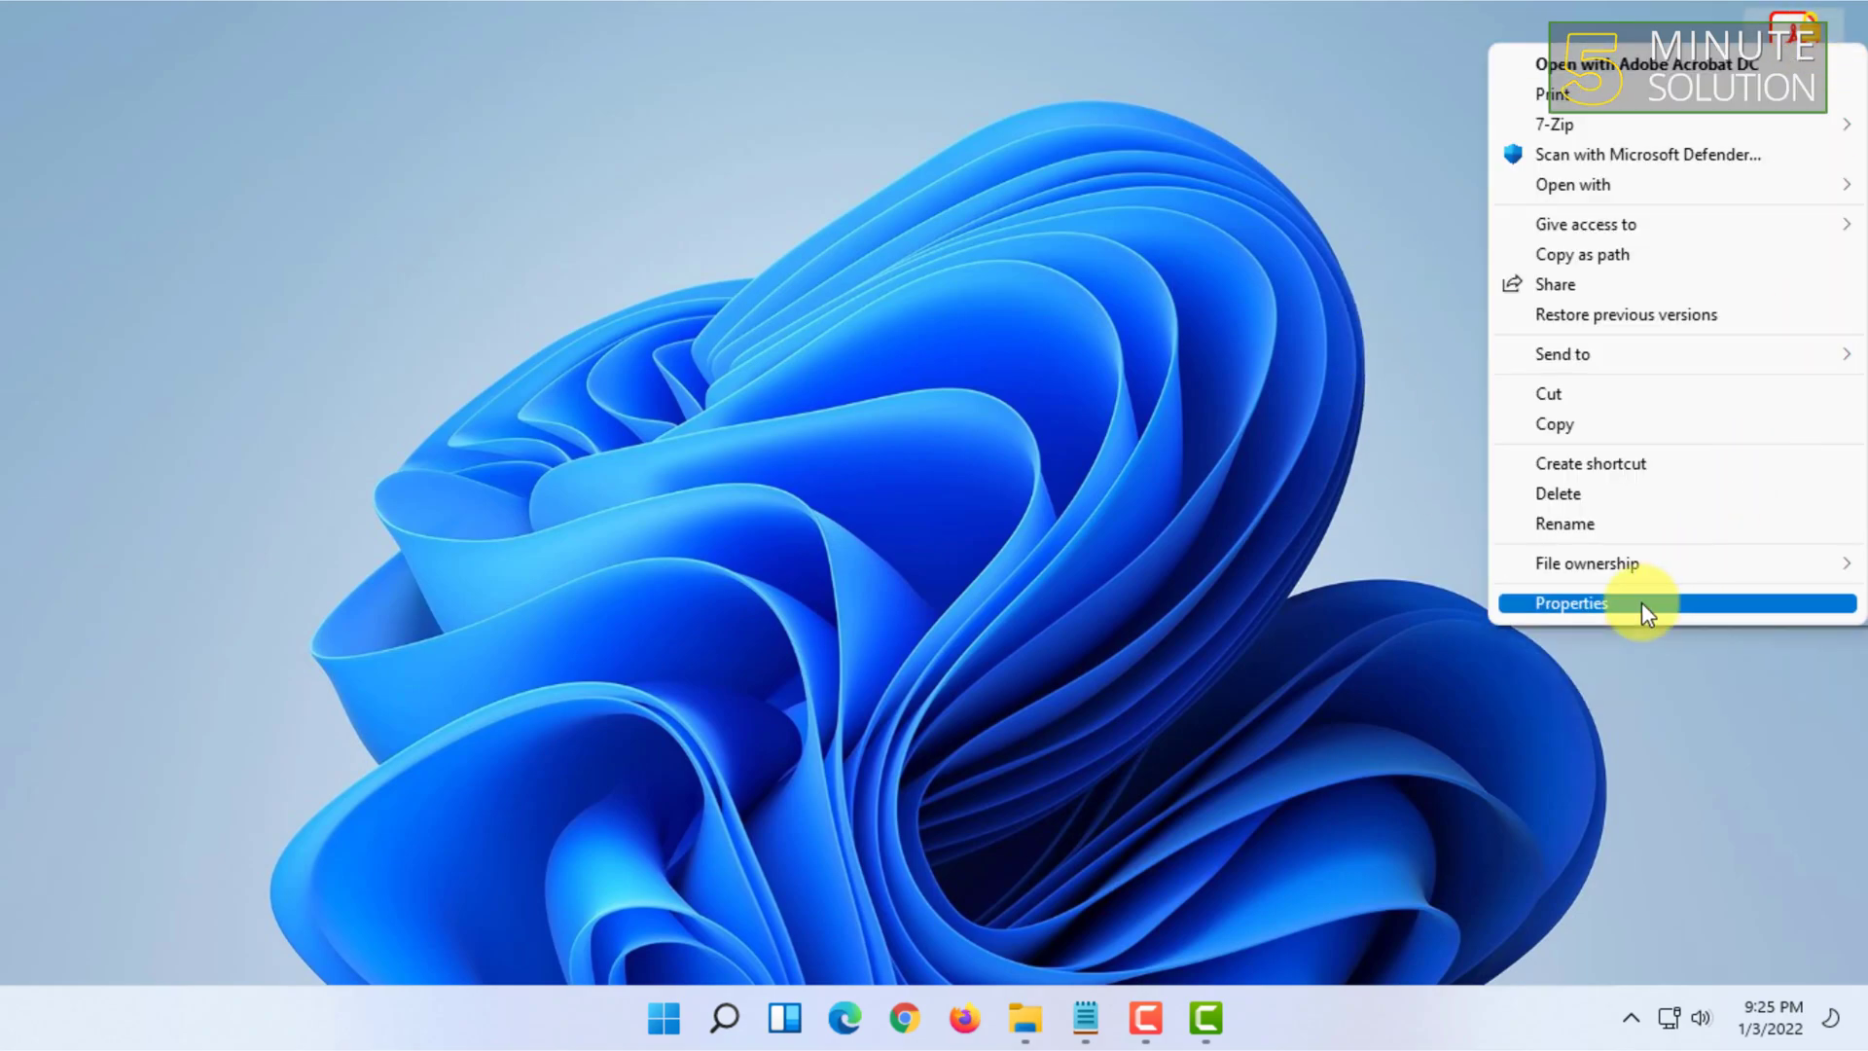
{"action": "left_click", "coordinate": [1641, 604]}
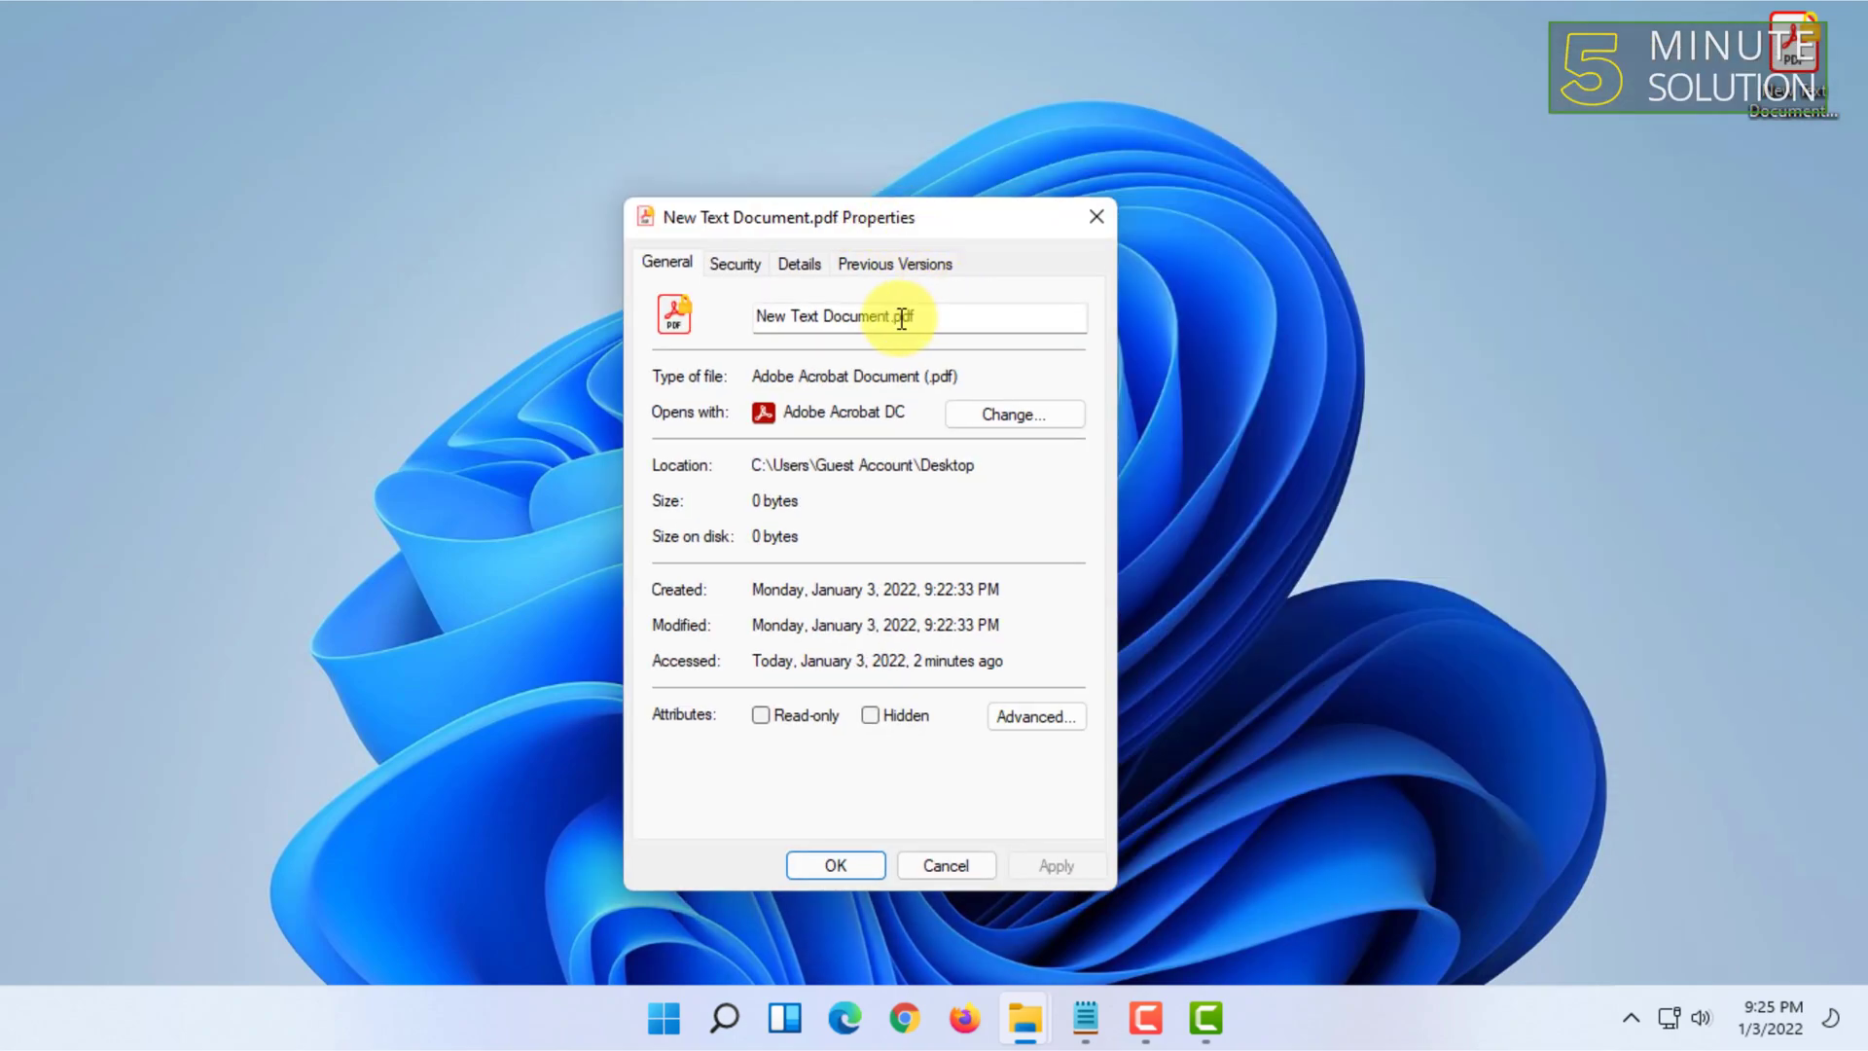
{"action": "double_click", "coordinate": [899, 313]}
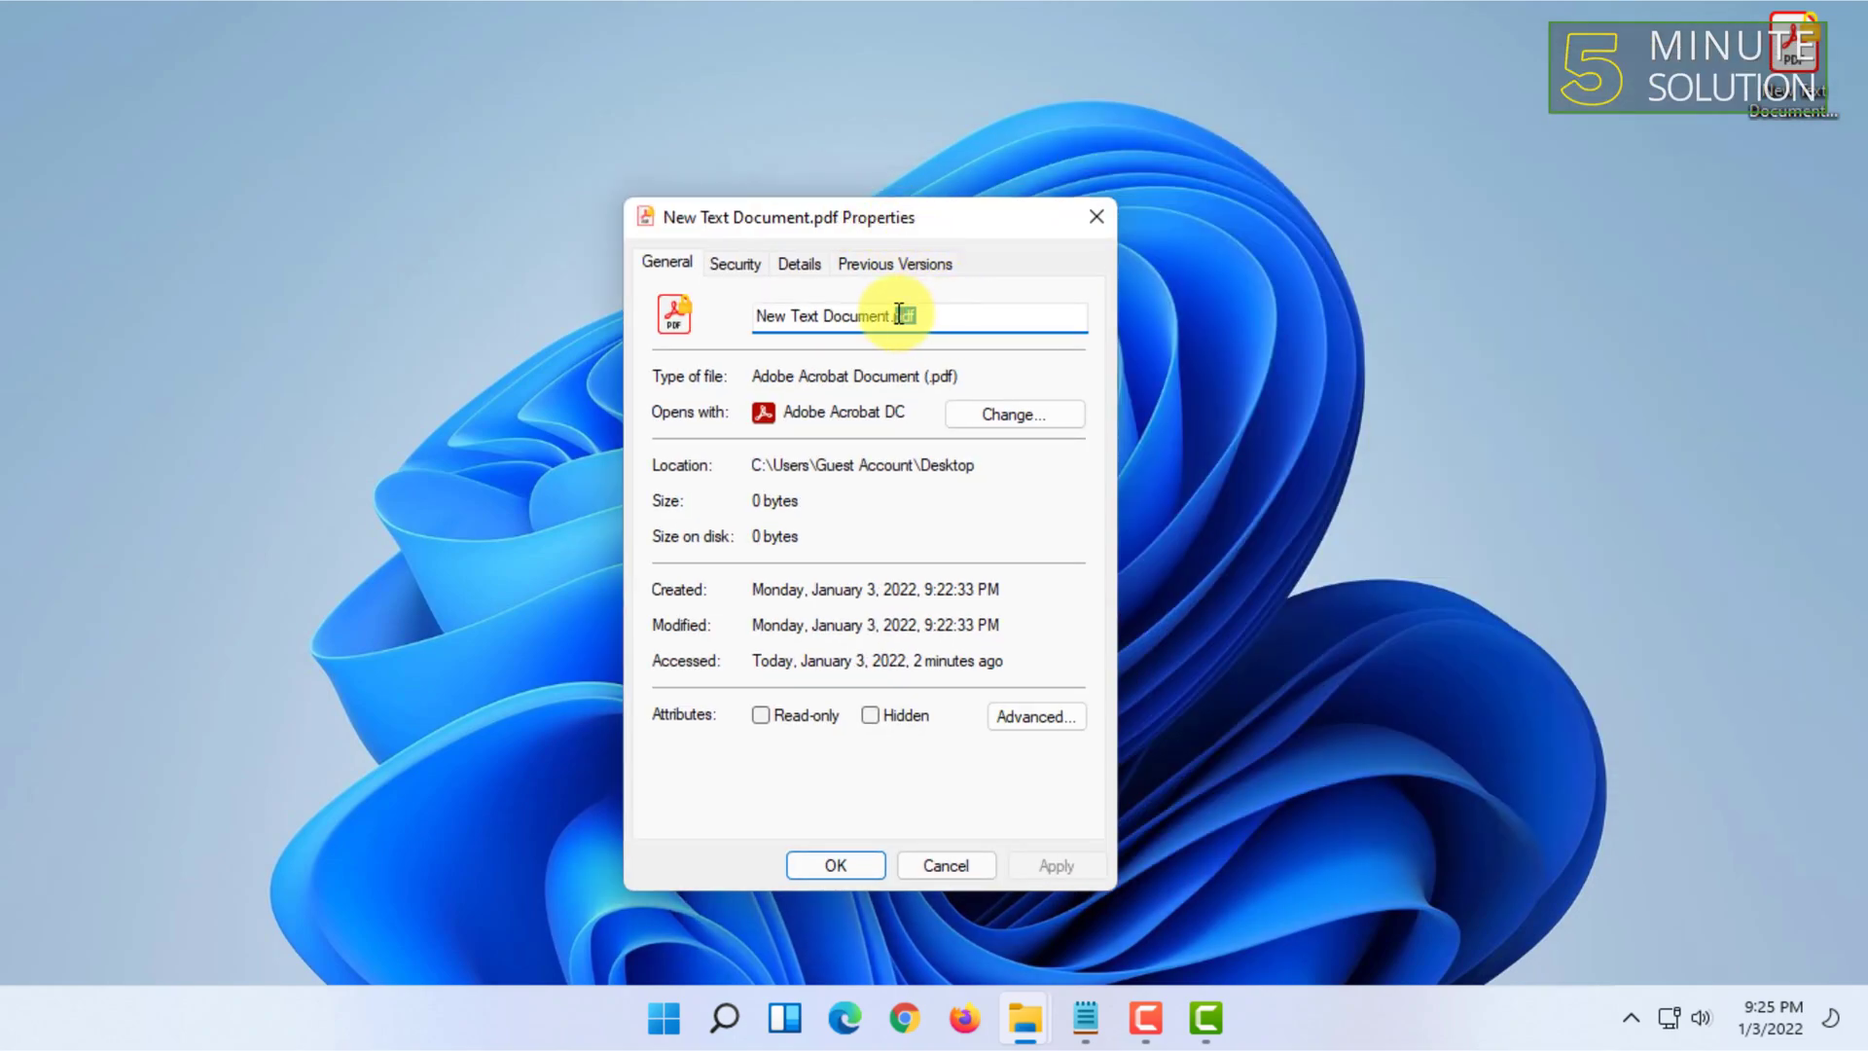
{"action": "type", "text": "txt"}
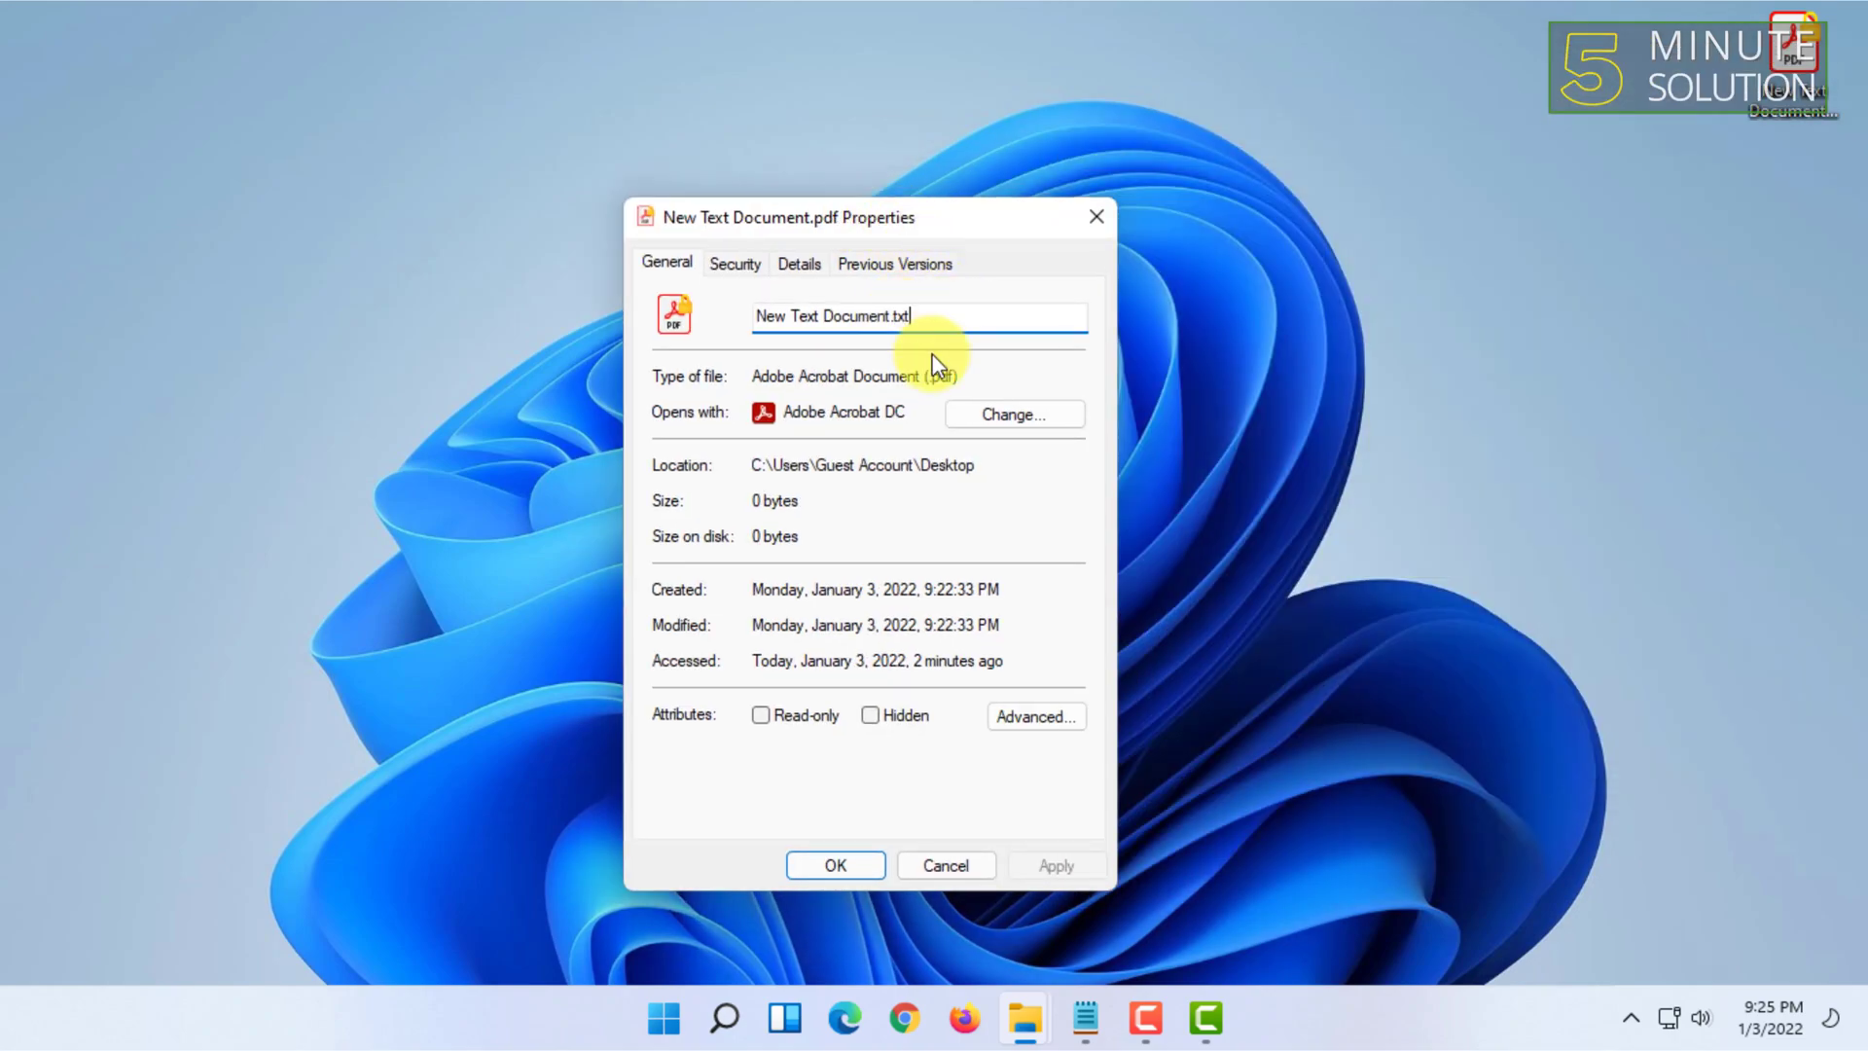
- Choose Notepad as the file's opener, apply, and confirm the extension change
{"action": "left_click", "coordinate": [1015, 414]}
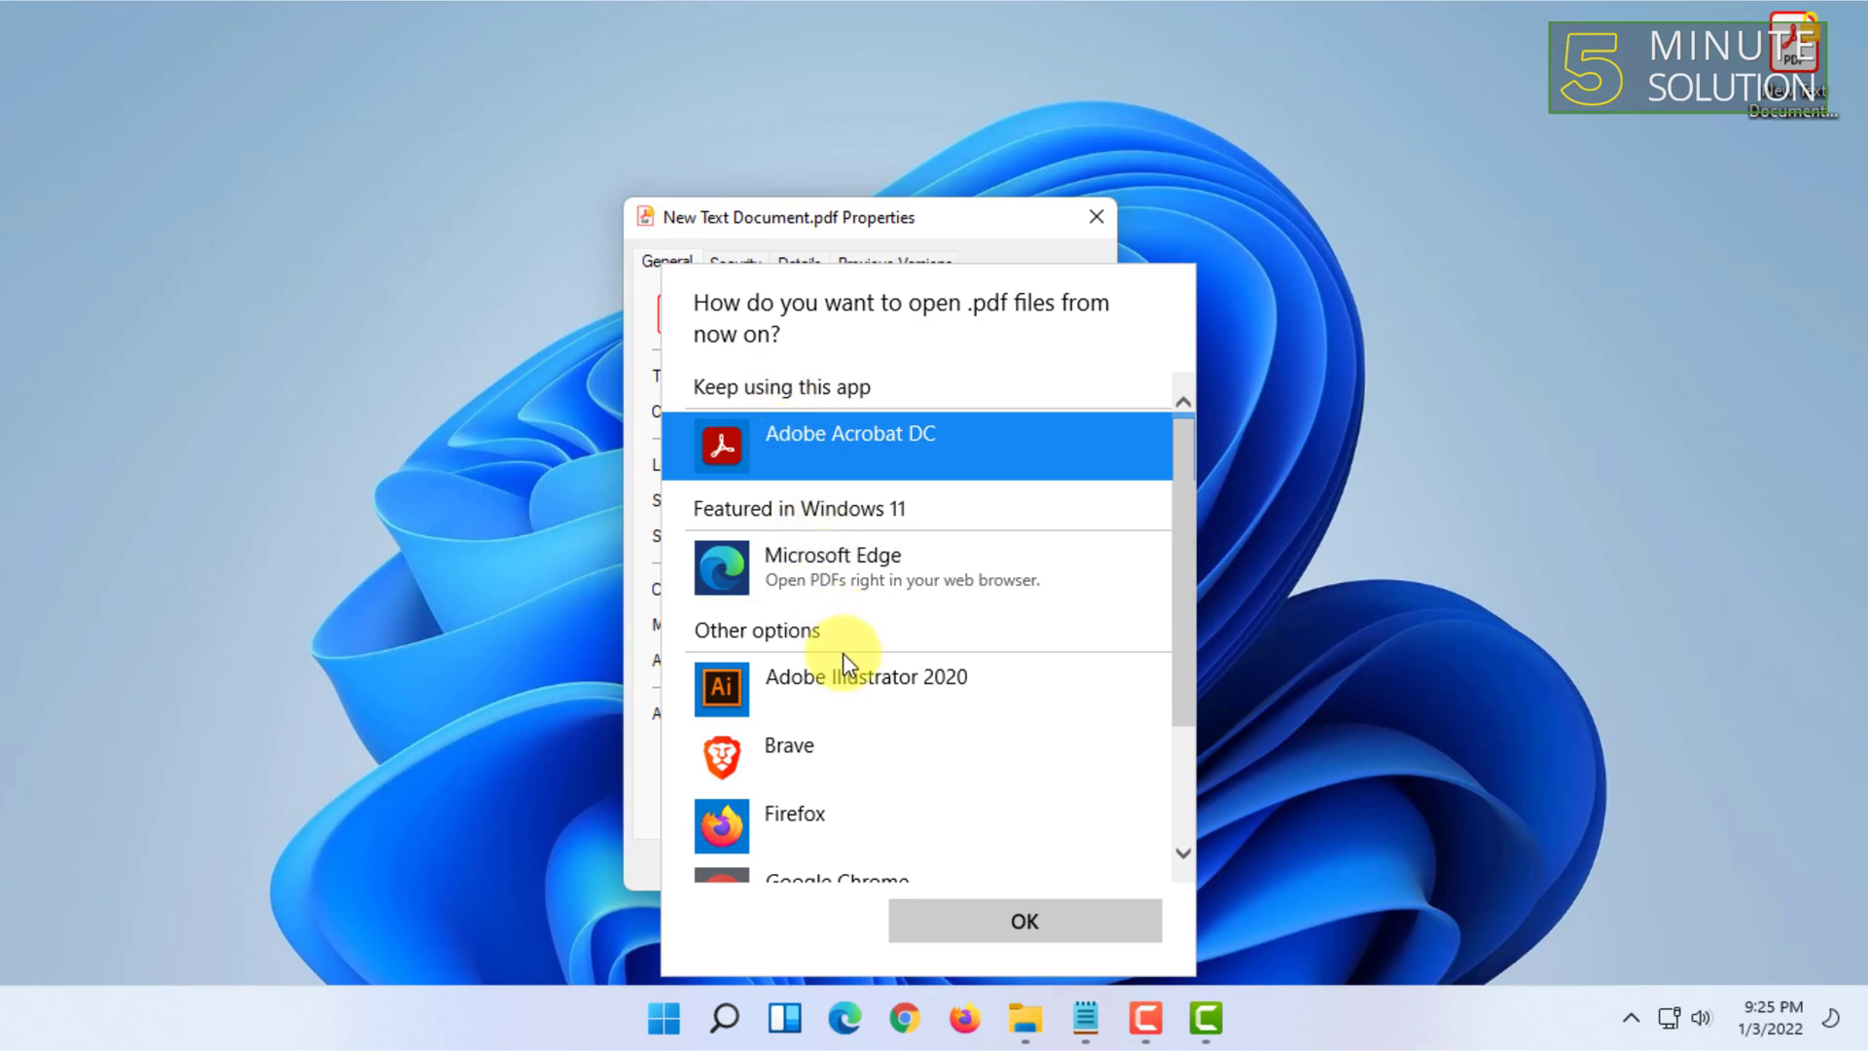
{"action": "scroll", "coordinate": [839, 642], "scroll_direction": "down", "scroll_amount": 3}
{"action": "left_click", "coordinate": [767, 852]}
{"action": "scroll", "coordinate": [841, 690], "scroll_direction": "down", "scroll_amount": 4}
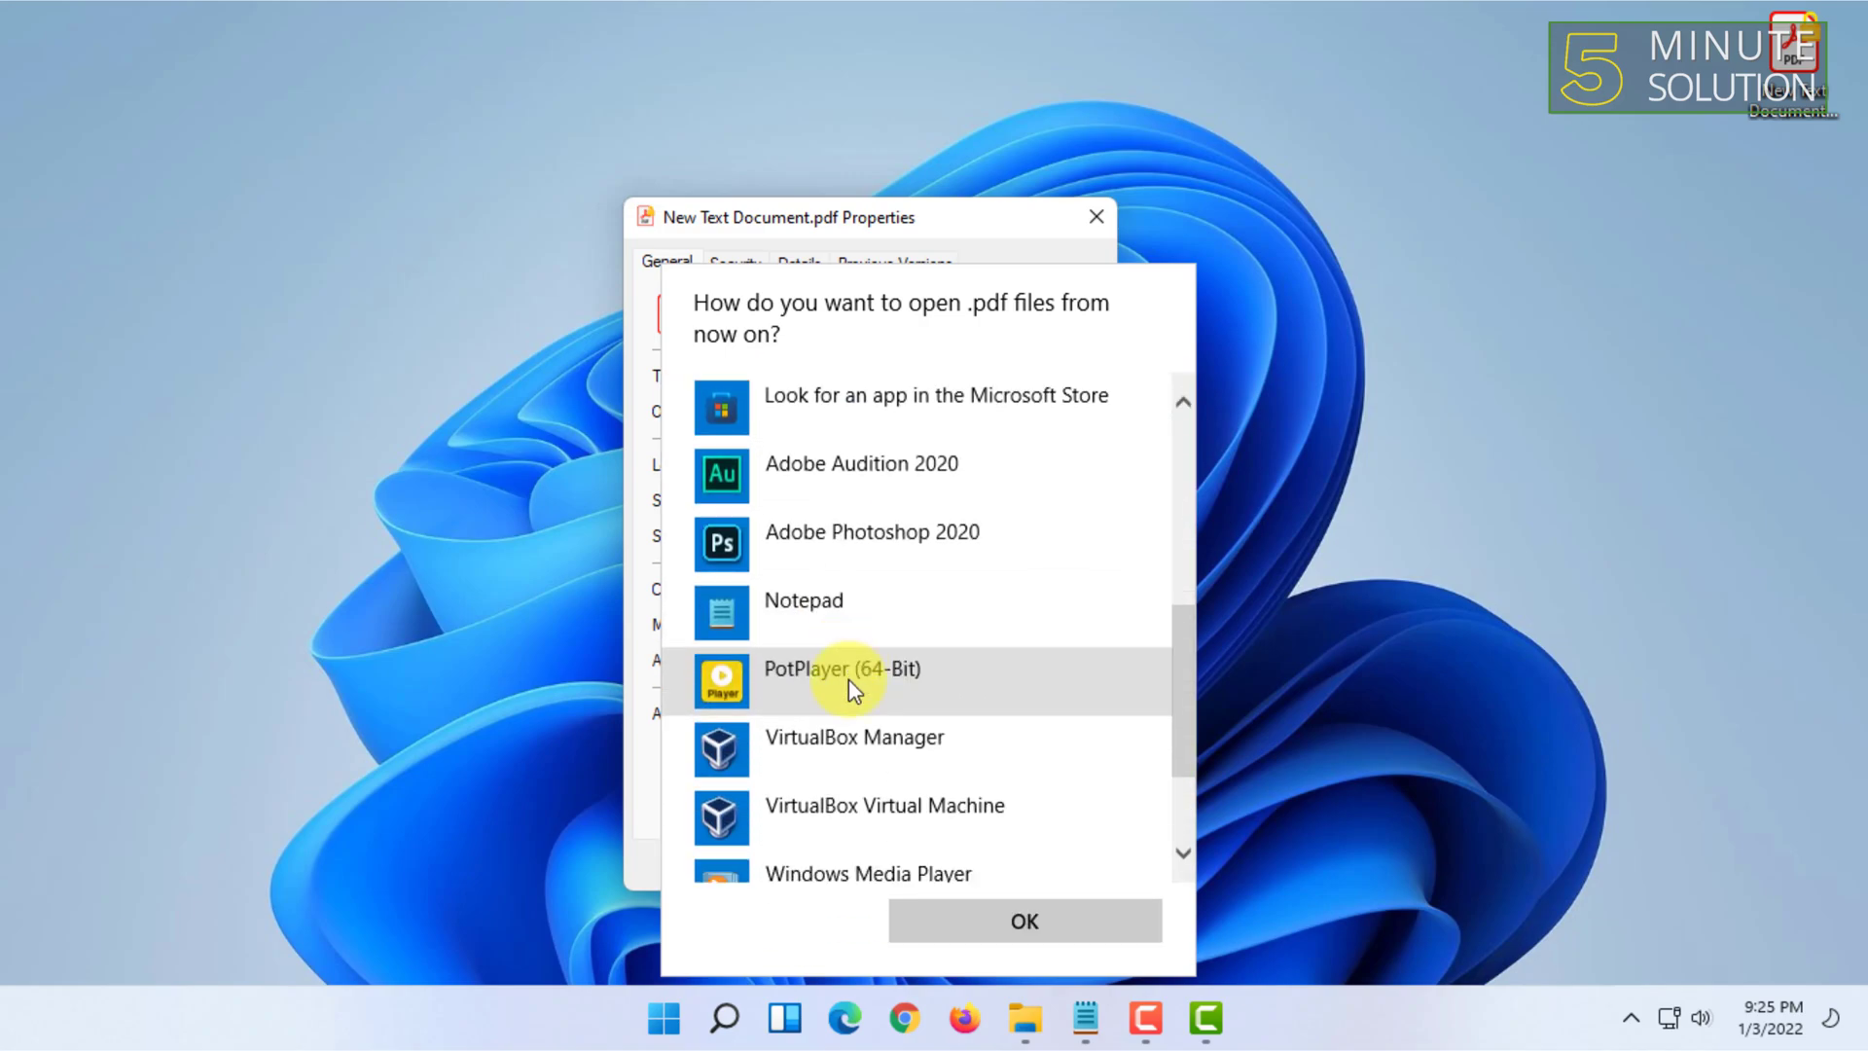
{"action": "left_click", "coordinate": [862, 617]}
{"action": "left_click", "coordinate": [1036, 915]}
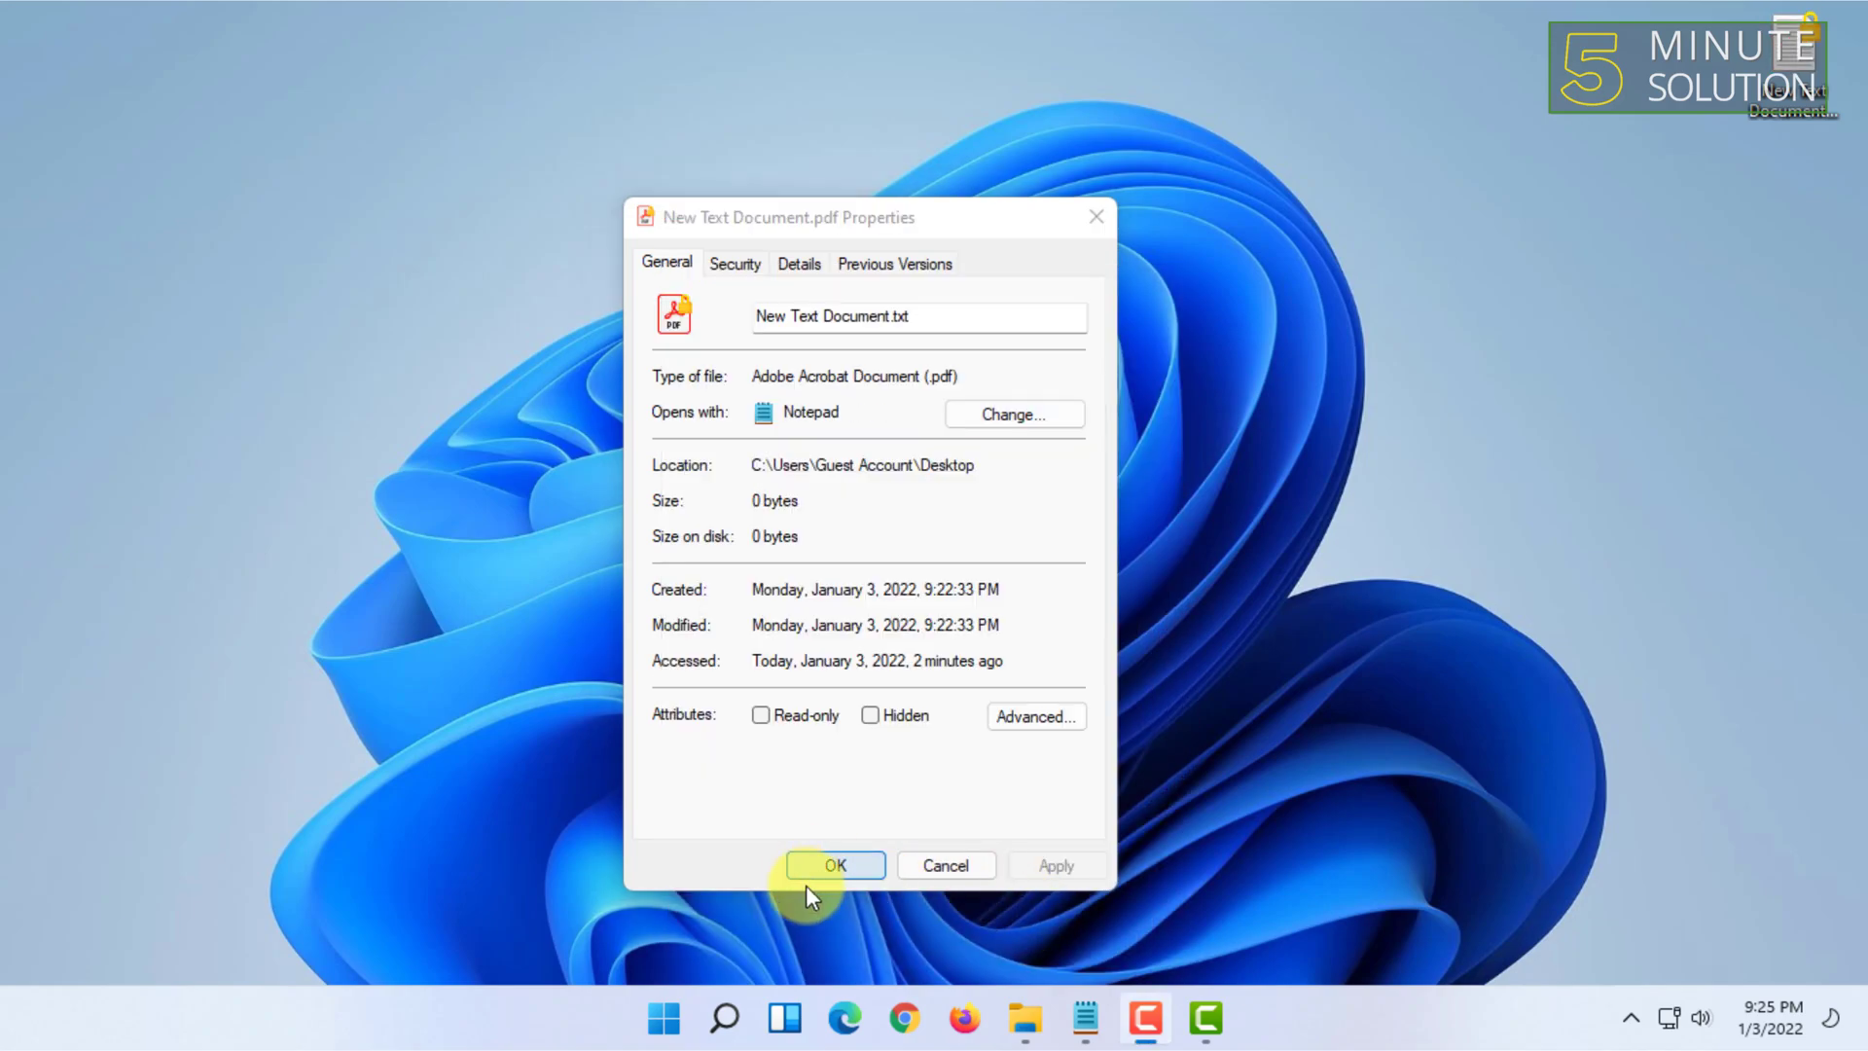
{"action": "left_click", "coordinate": [823, 868]}
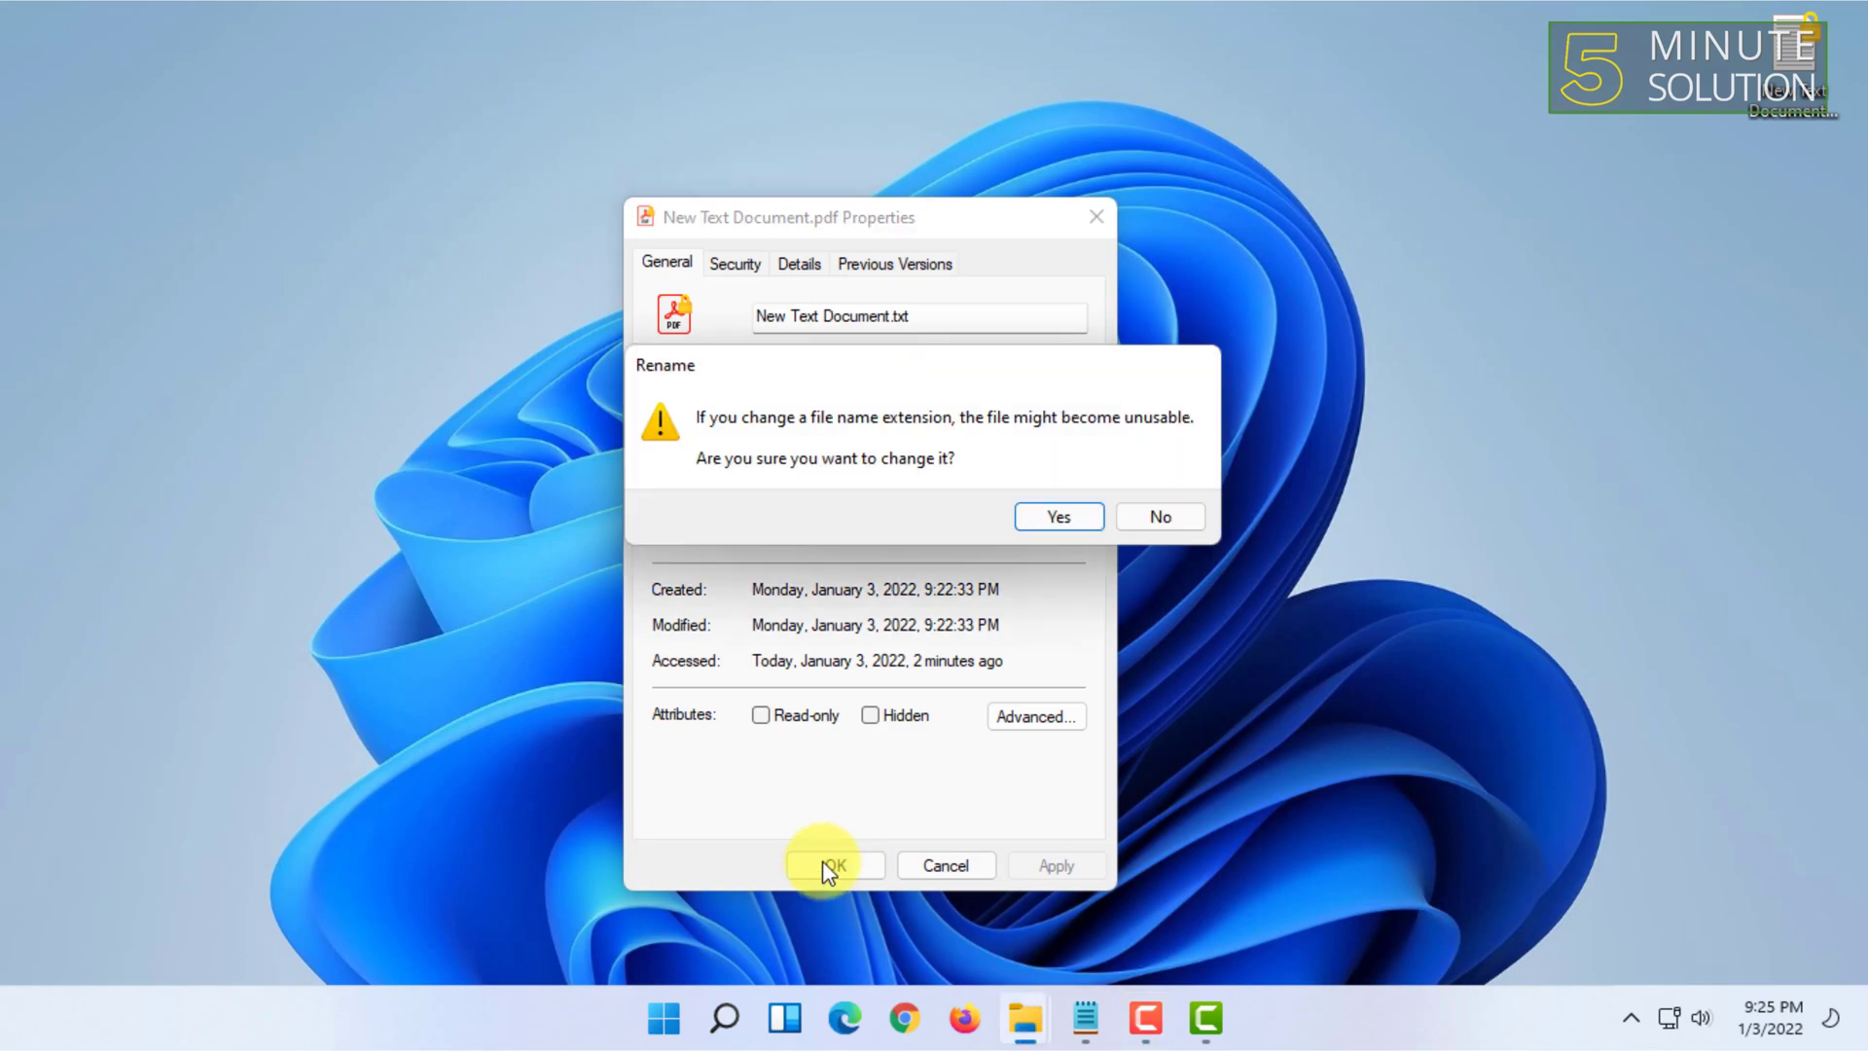
{"action": "left_click", "coordinate": [1048, 516]}
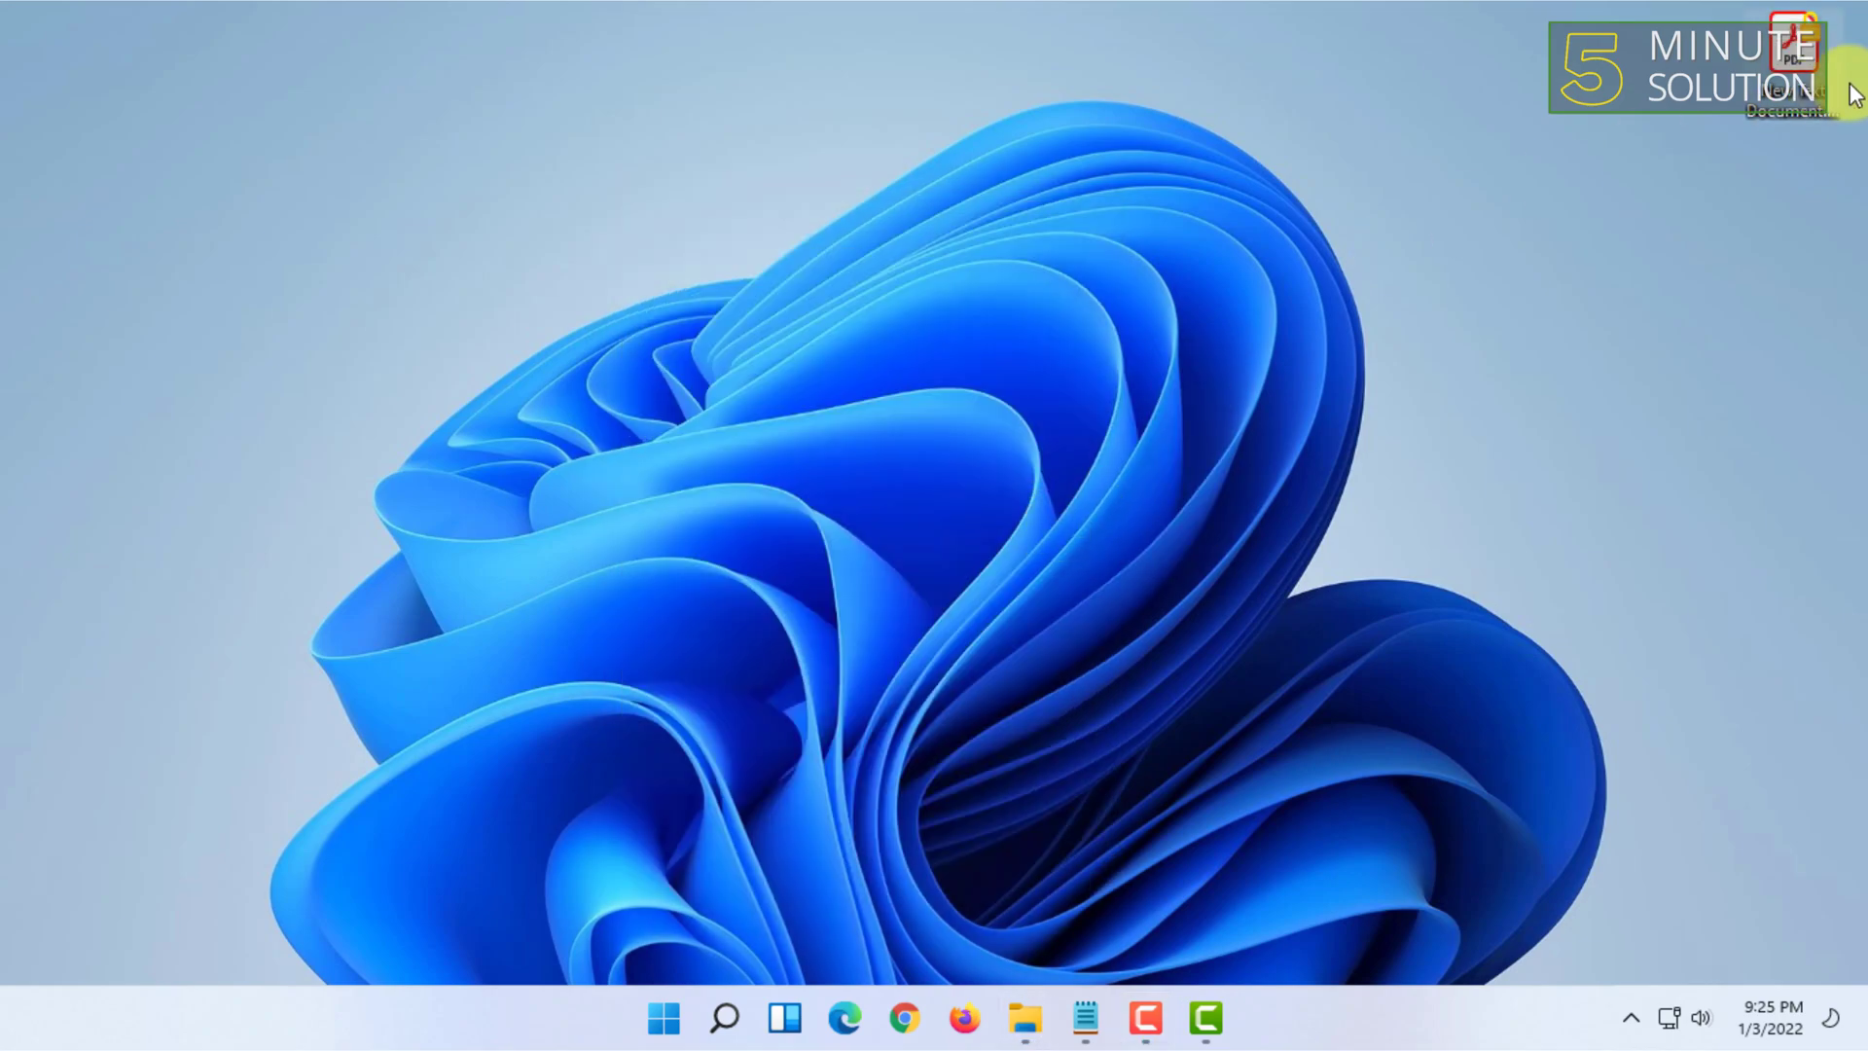
- Refresh the desktop, try opening the file, then dismiss Acrobat's error and close it
{"action": "right_click", "coordinate": [1790, 150]}
{"action": "left_click", "coordinate": [1755, 272]}
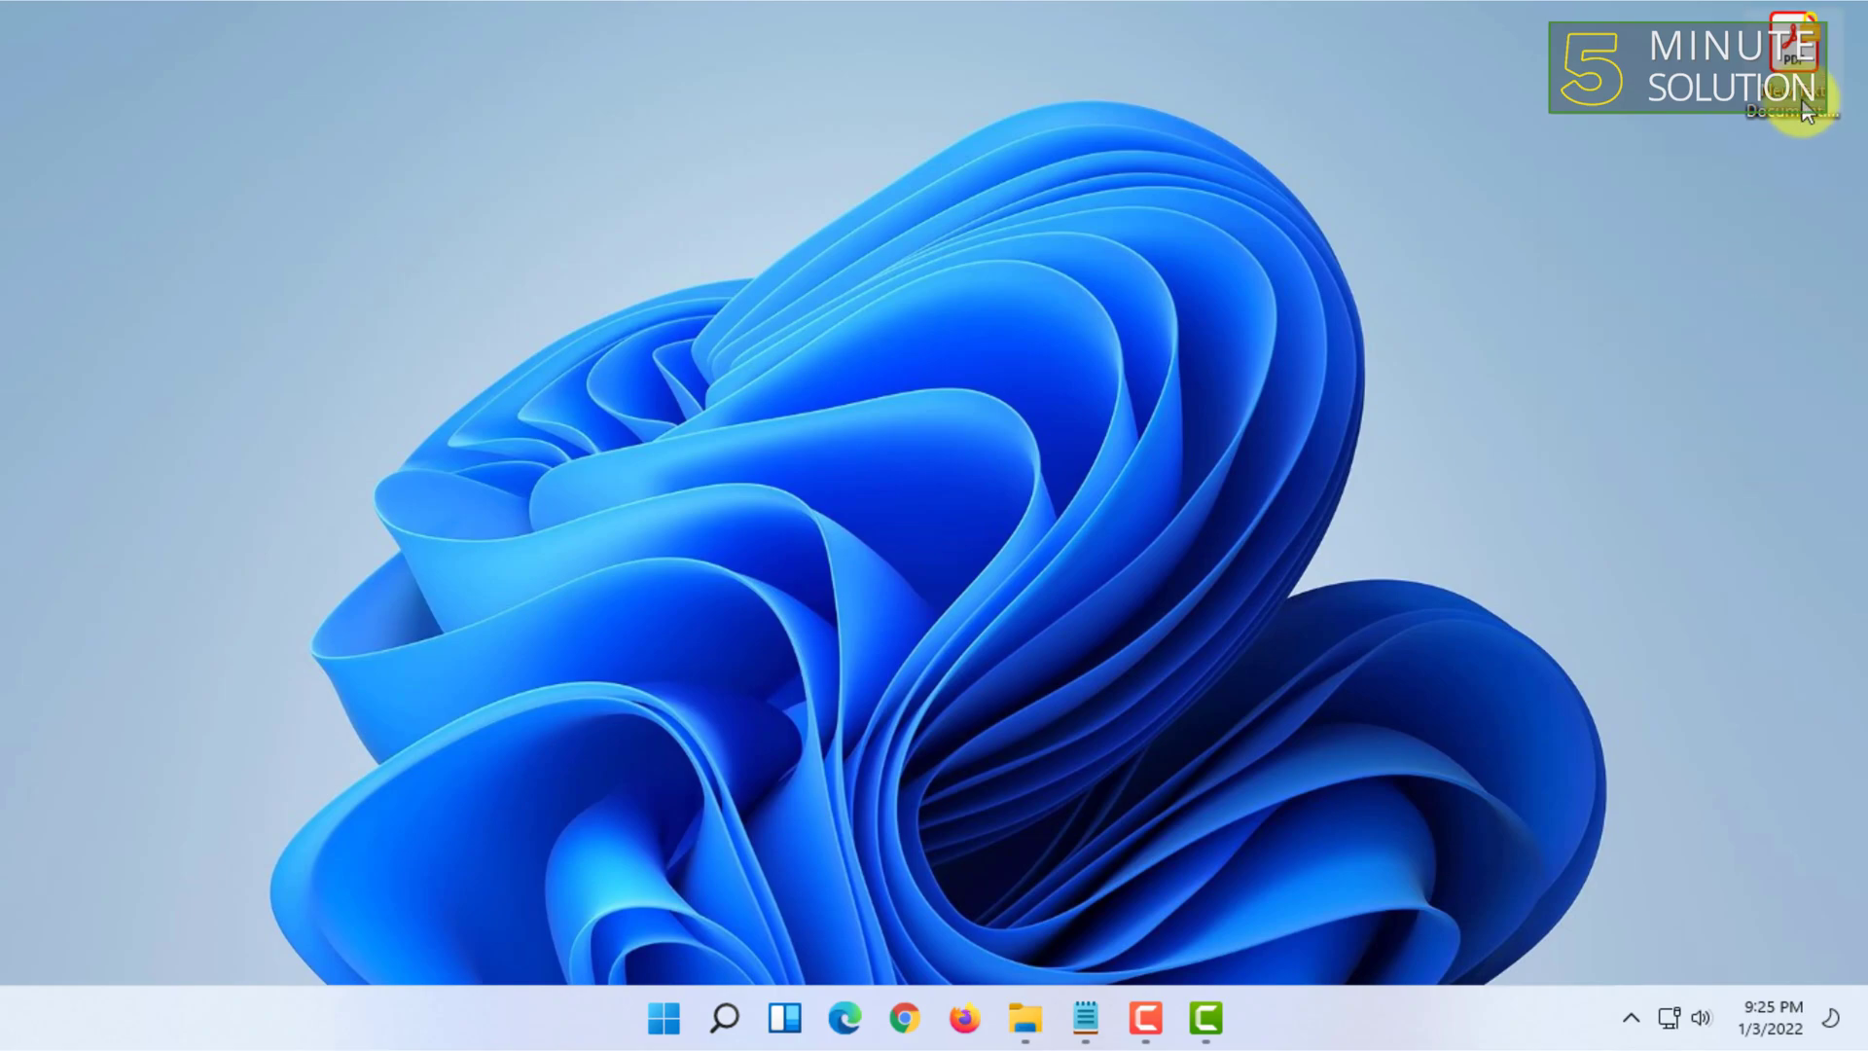
{"action": "double_click", "coordinate": [1802, 105]}
{"action": "left_click", "coordinate": [1207, 564]}
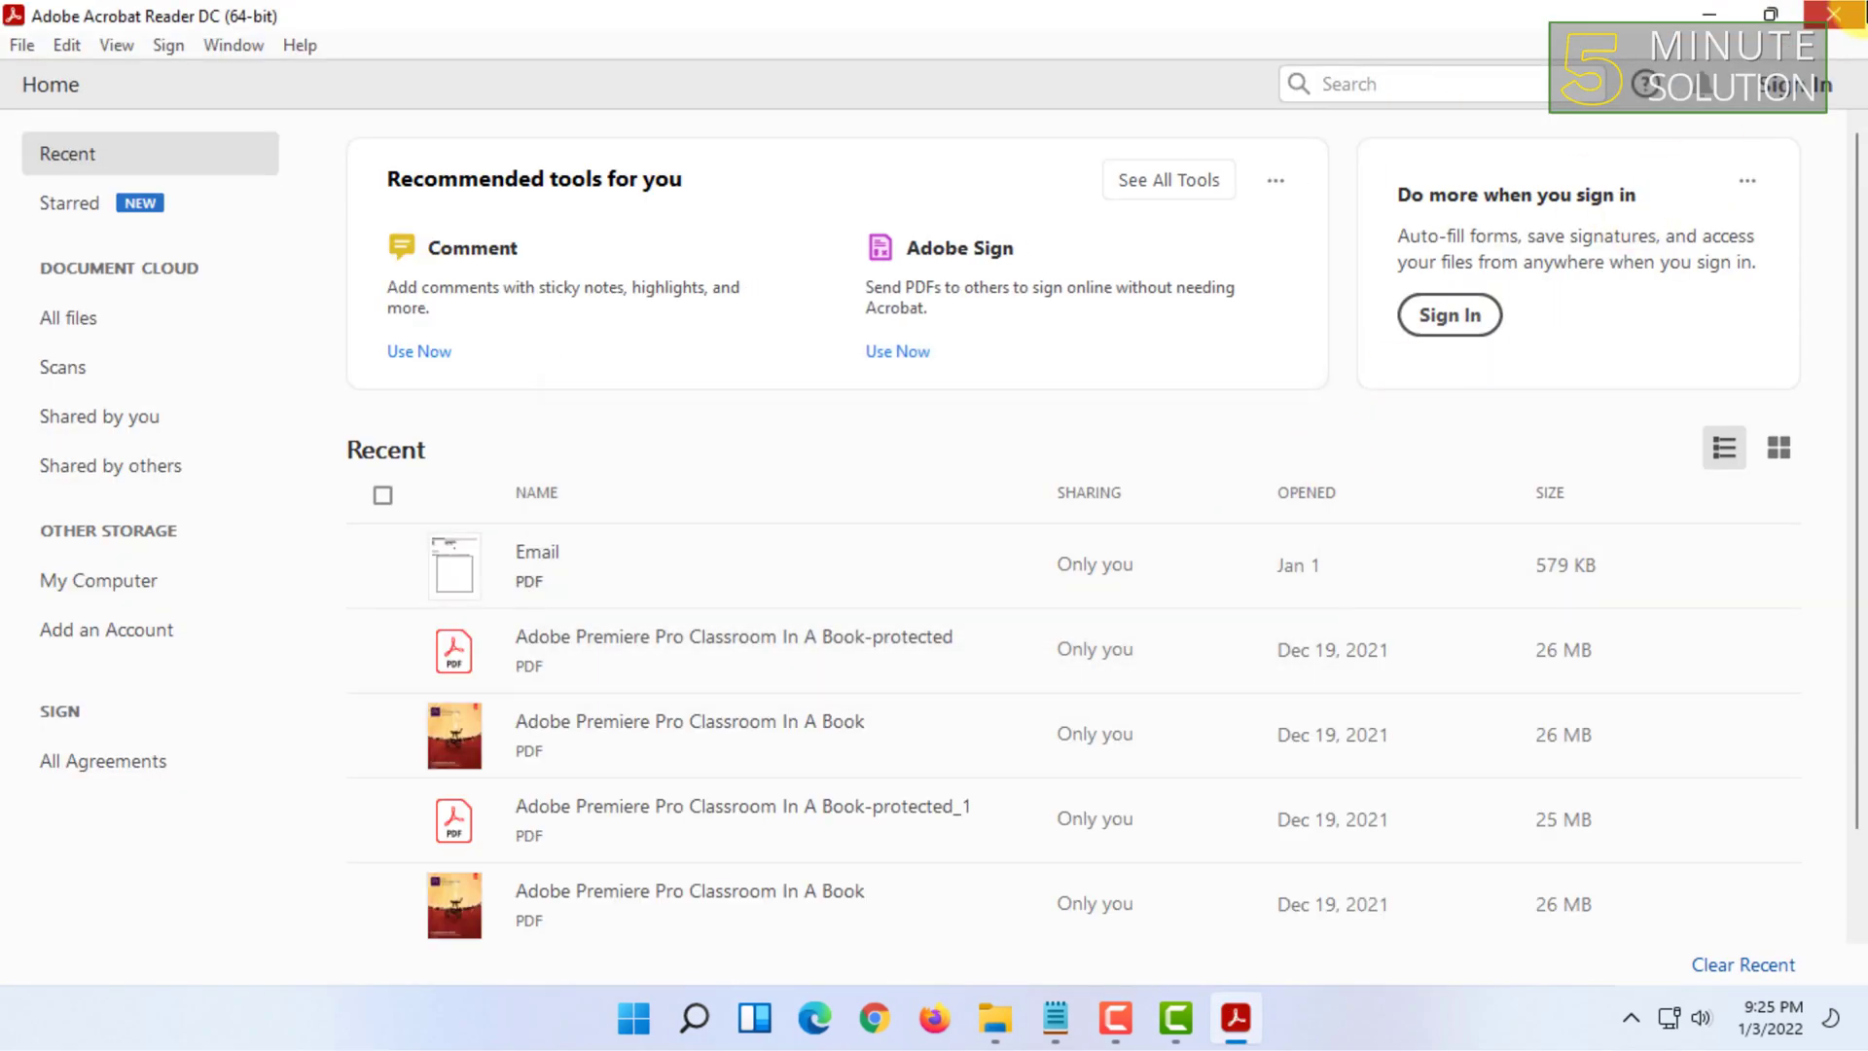
{"action": "left_click", "coordinate": [1834, 15]}
- Open the file in Notepad, set to always be used for .txt files
{"action": "right_click", "coordinate": [1791, 37]}
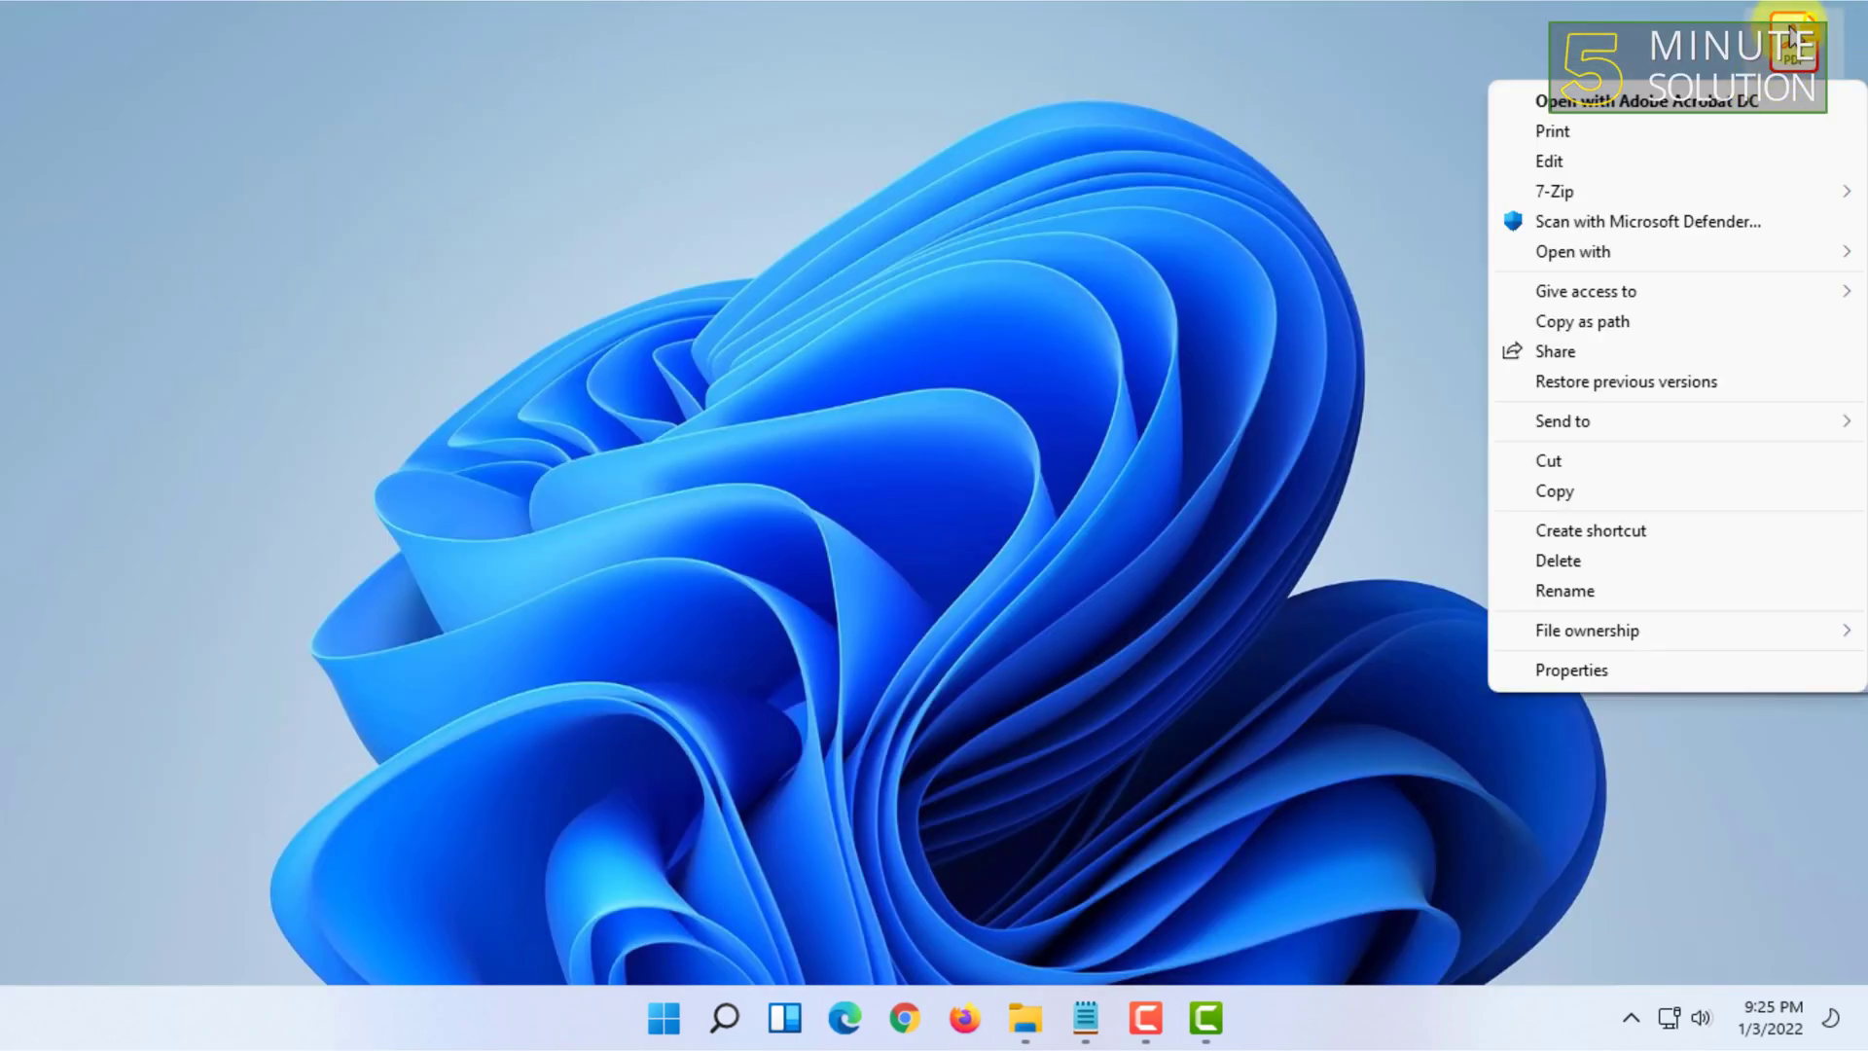
{"action": "left_click", "coordinate": [1566, 590]}
{"action": "key", "text": "Return"}
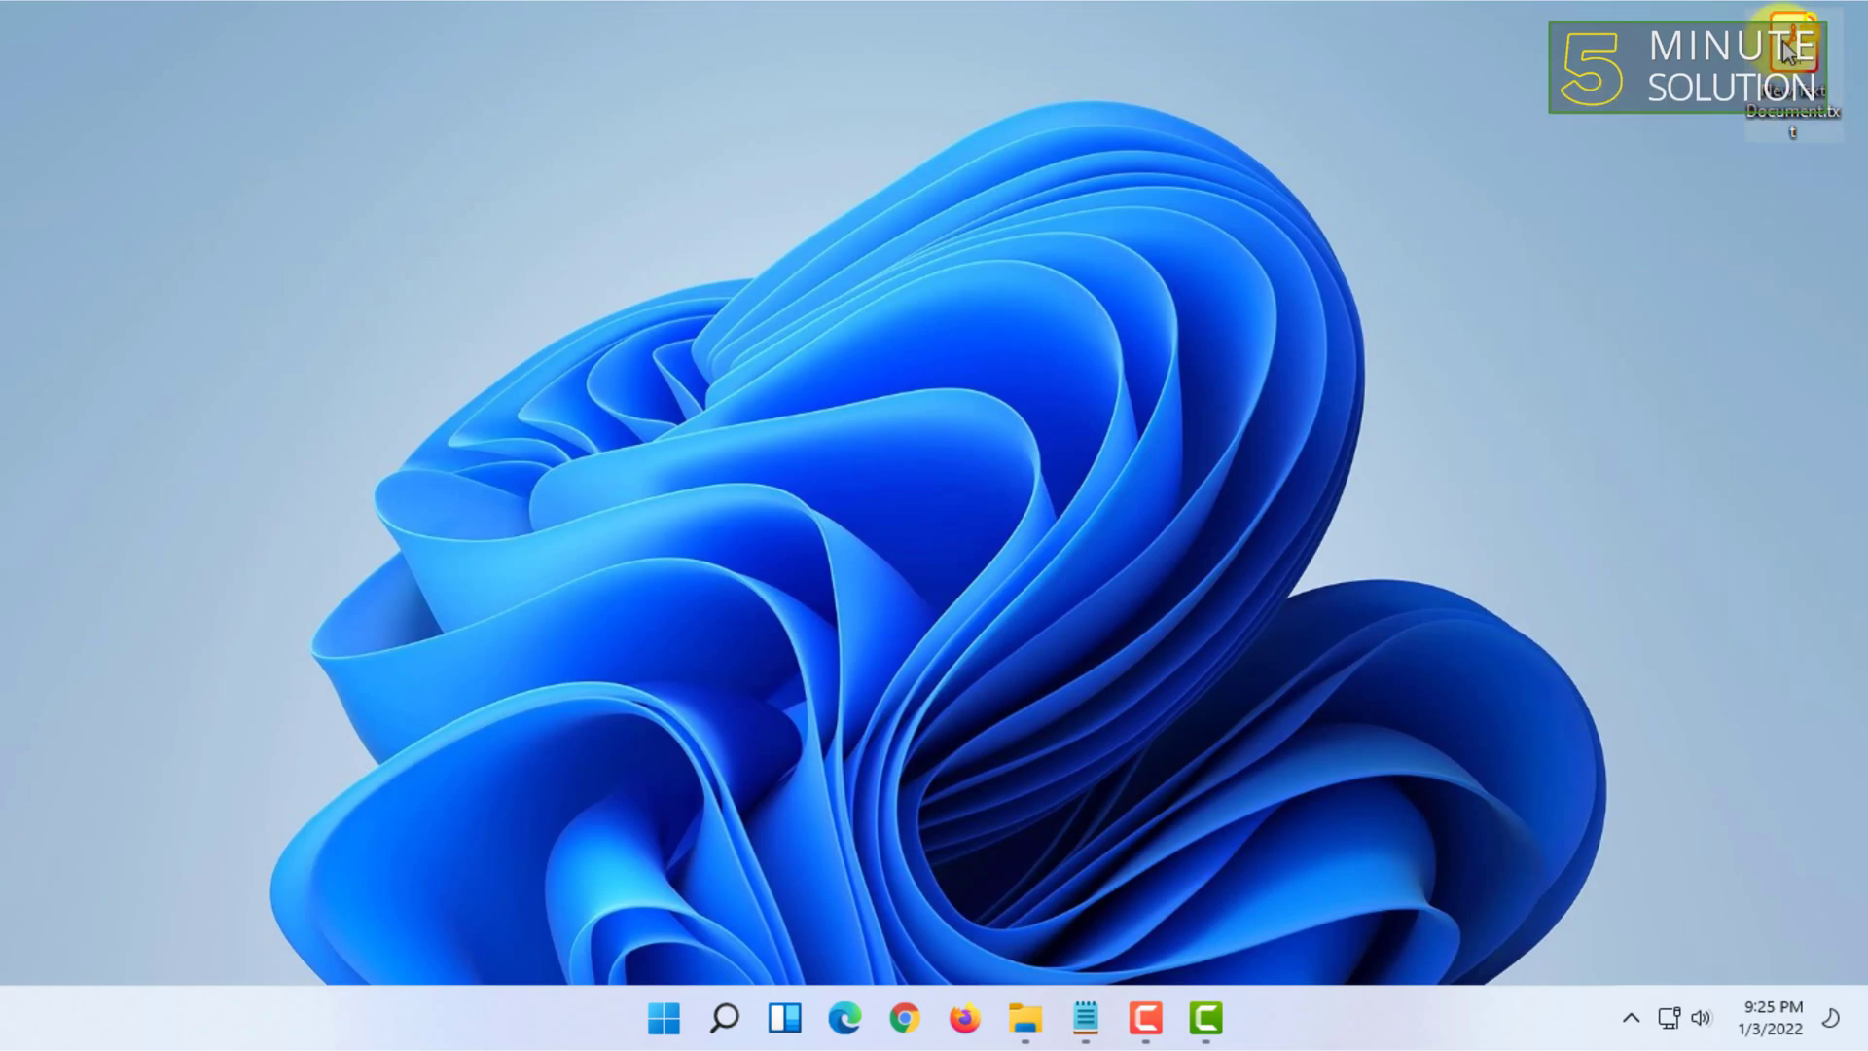
{"action": "right_click", "coordinate": [1796, 44]}
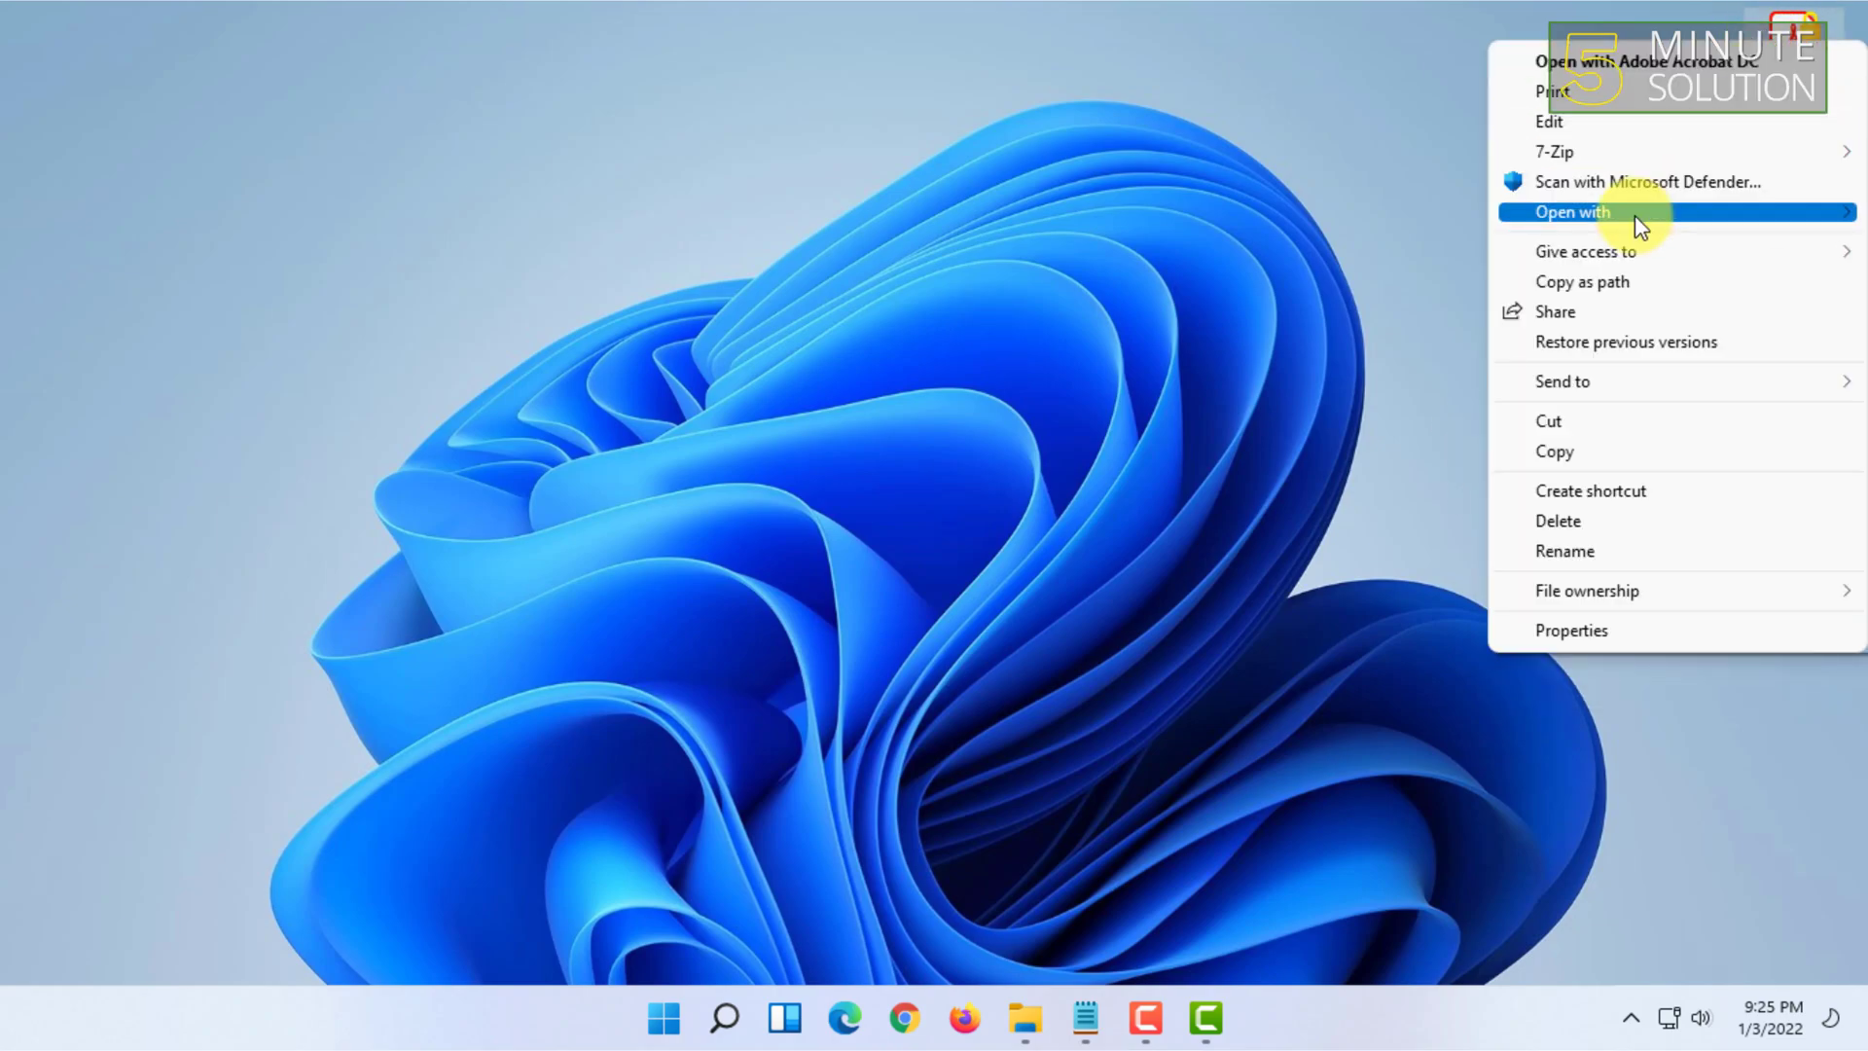
{"action": "mouse_move", "coordinate": [1634, 214]}
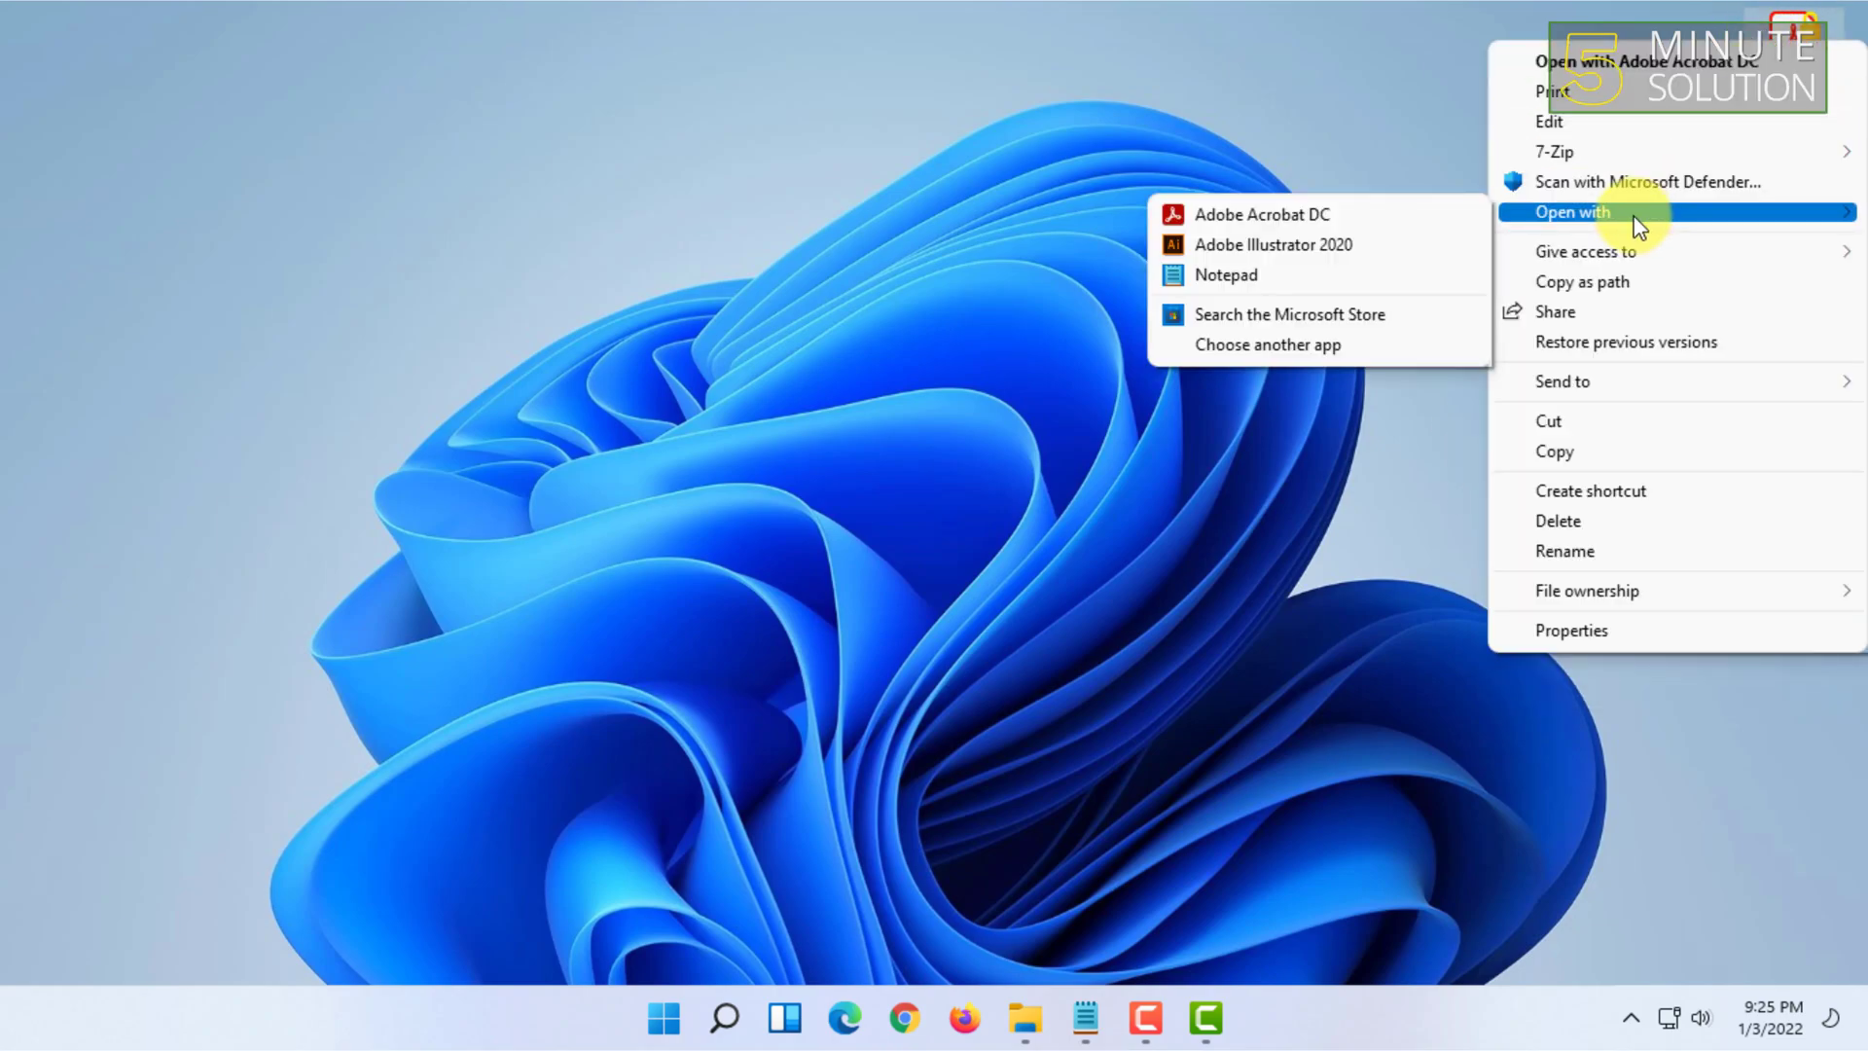
{"action": "left_click", "coordinate": [1284, 344]}
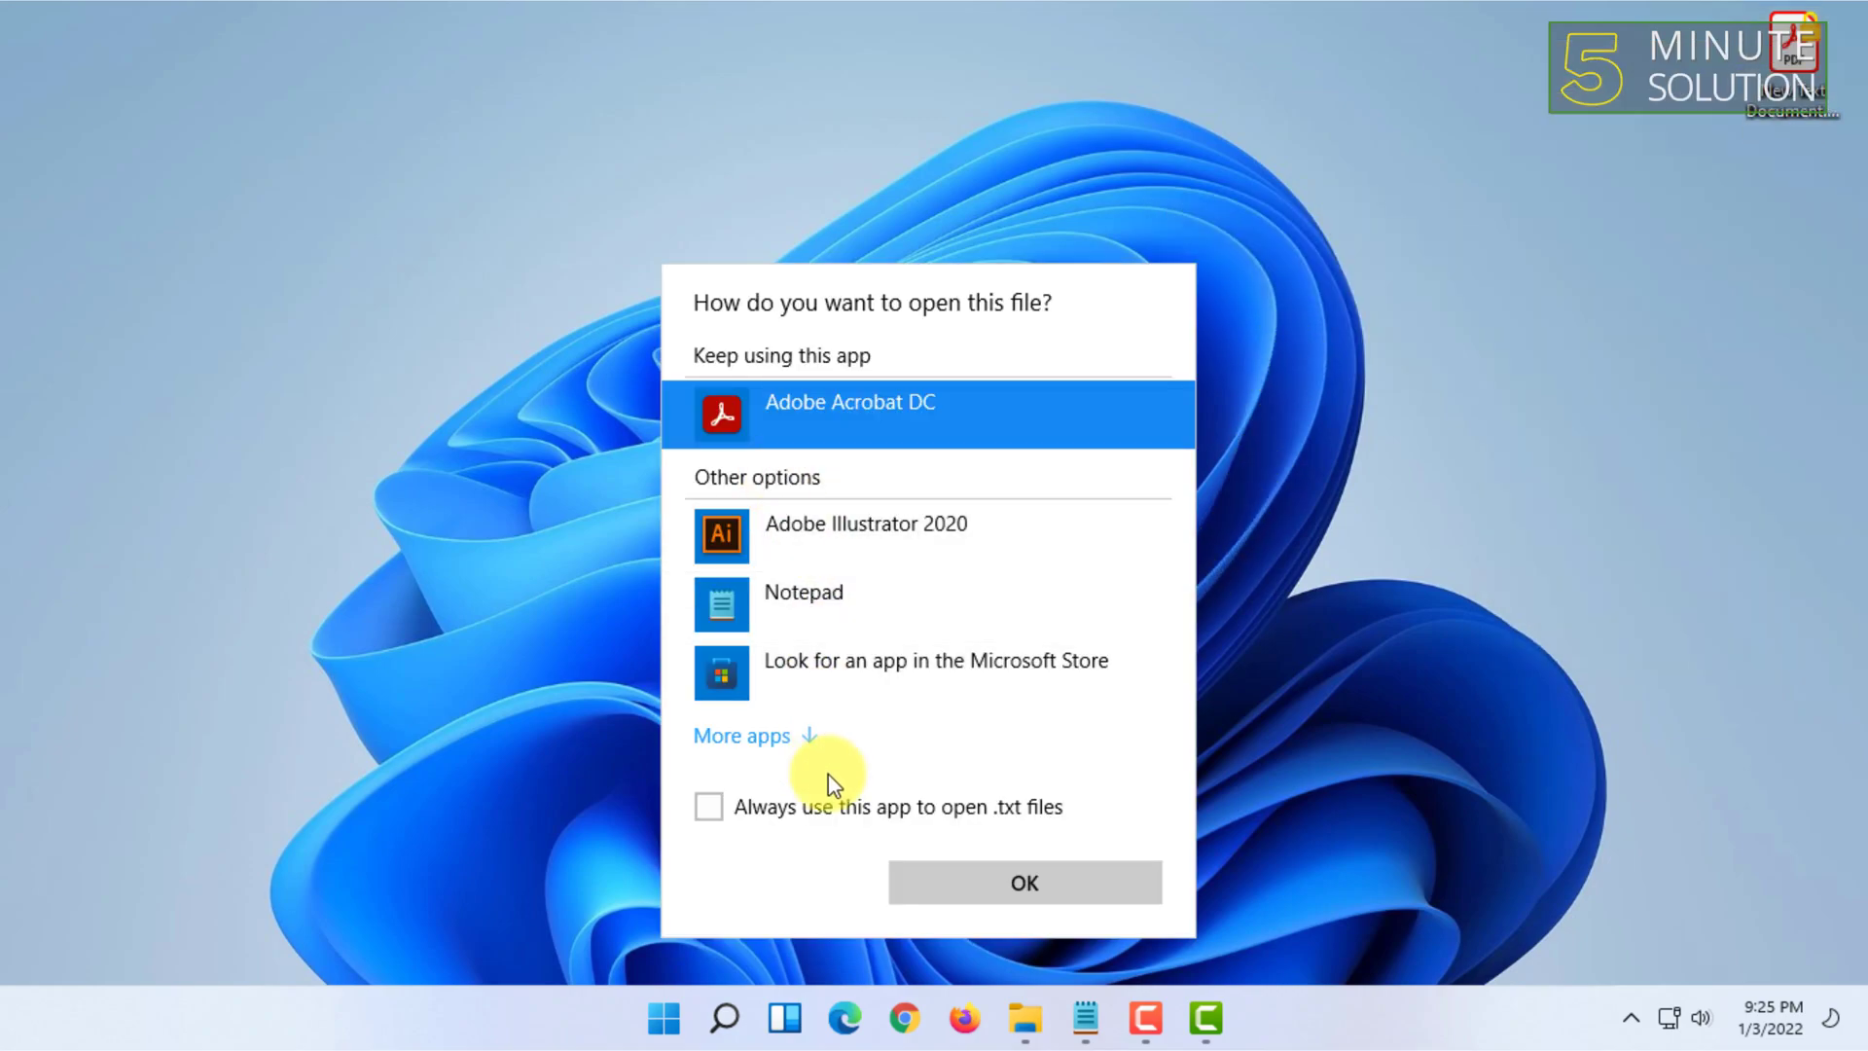
{"action": "left_click", "coordinate": [856, 817]}
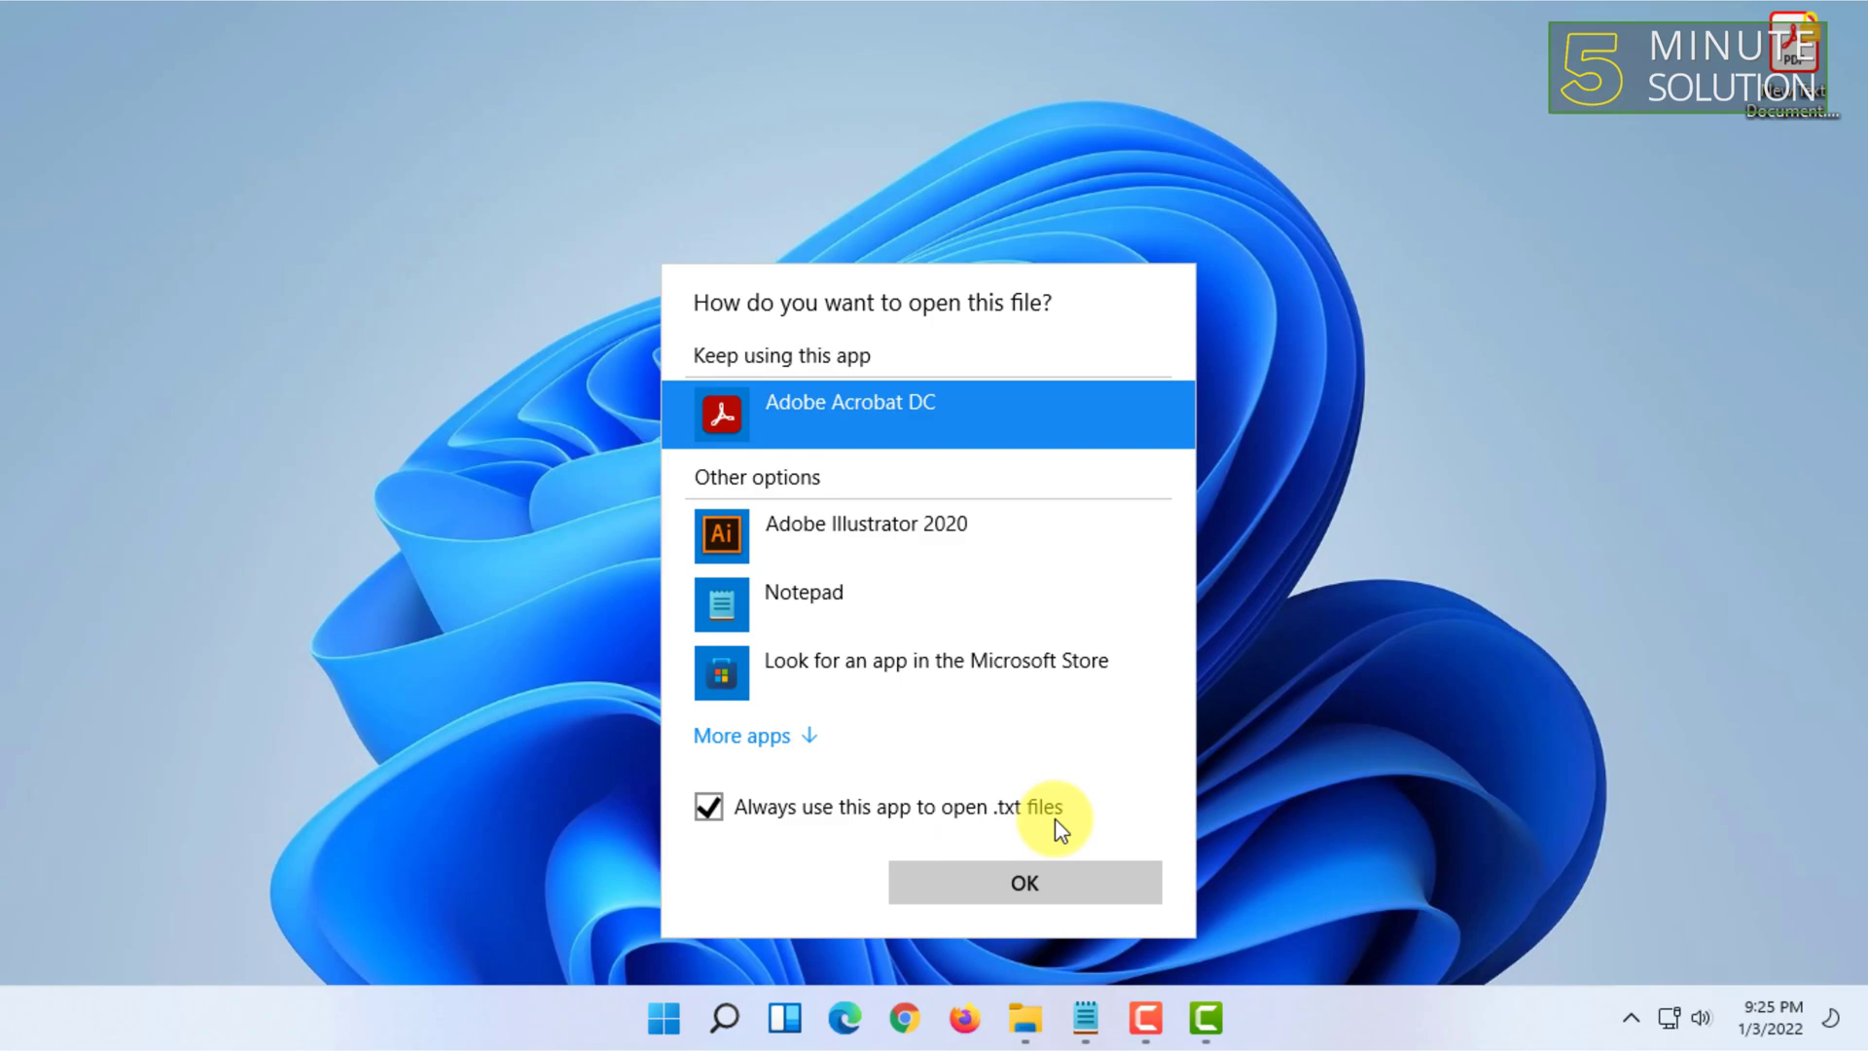
{"action": "left_click", "coordinate": [861, 618]}
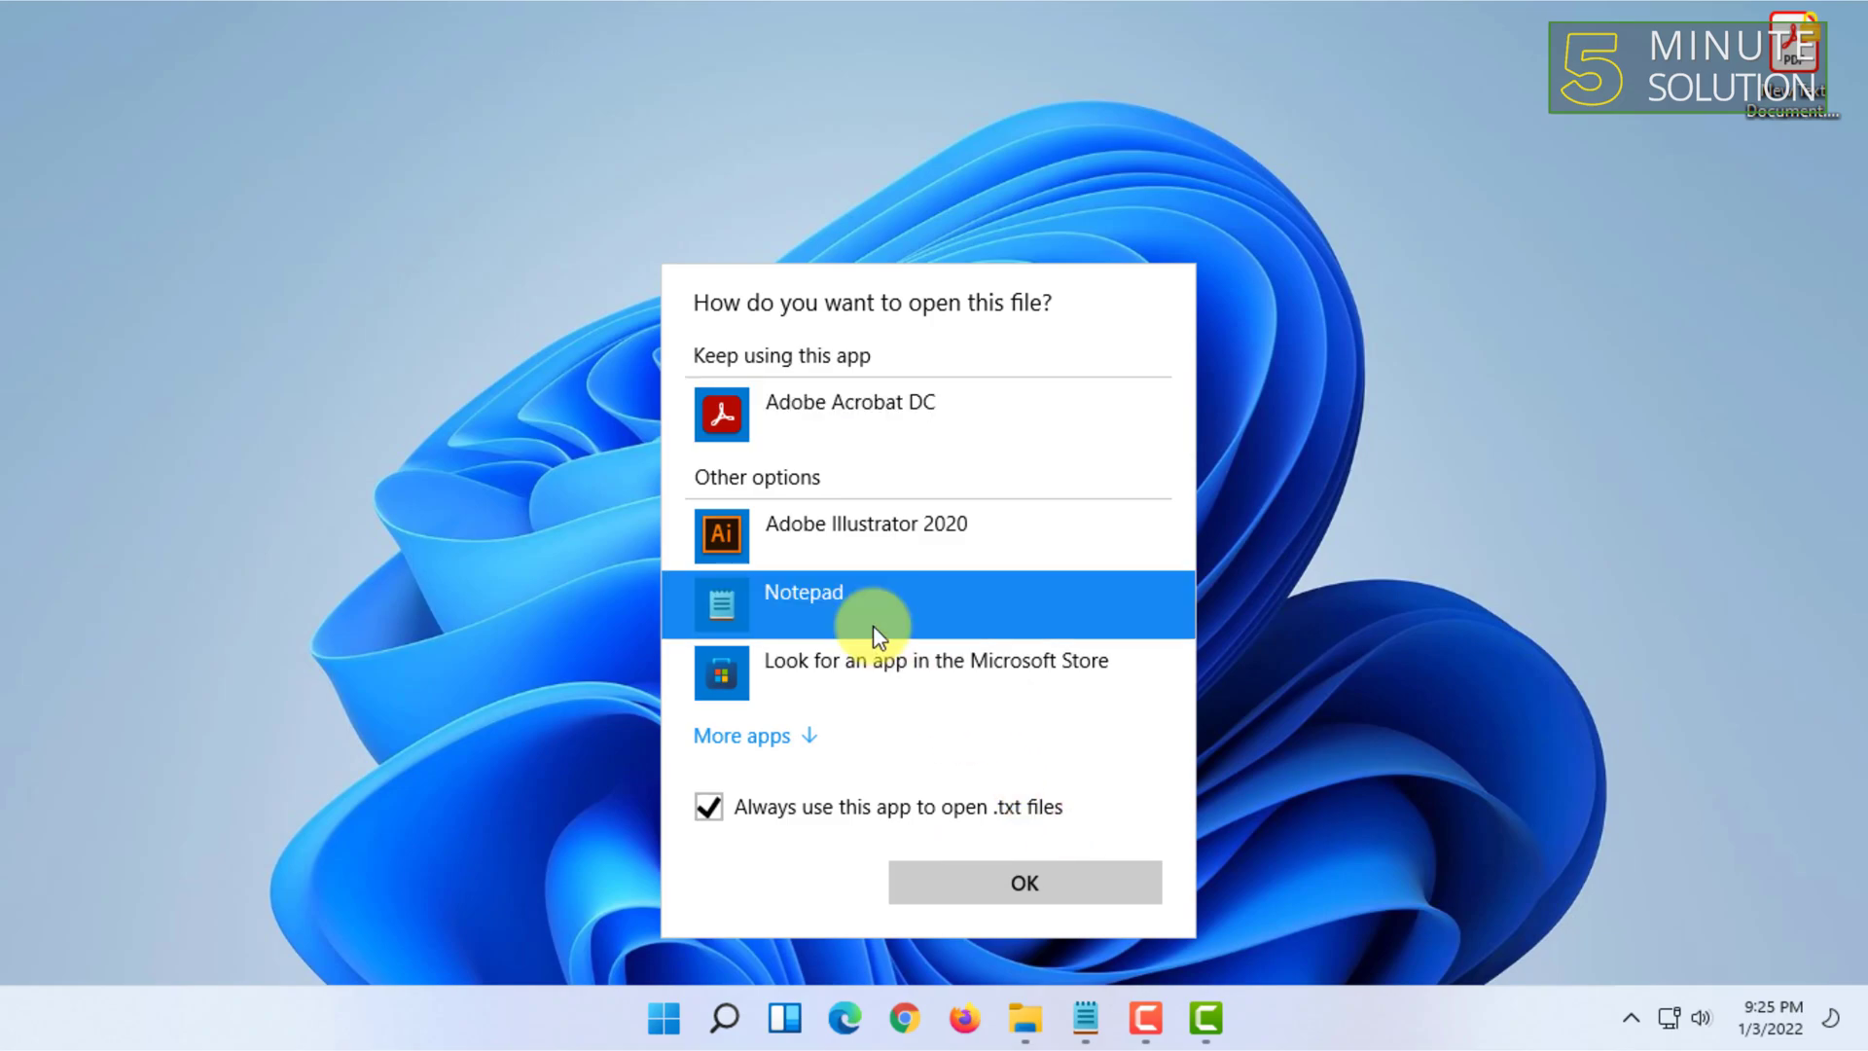
{"action": "left_click", "coordinate": [1034, 888]}
- Reposition the Notepad window, close it, and select the desktop file icon
{"action": "left_click_drag", "start_coordinate": [434, 96], "coordinate": [382, 134]}
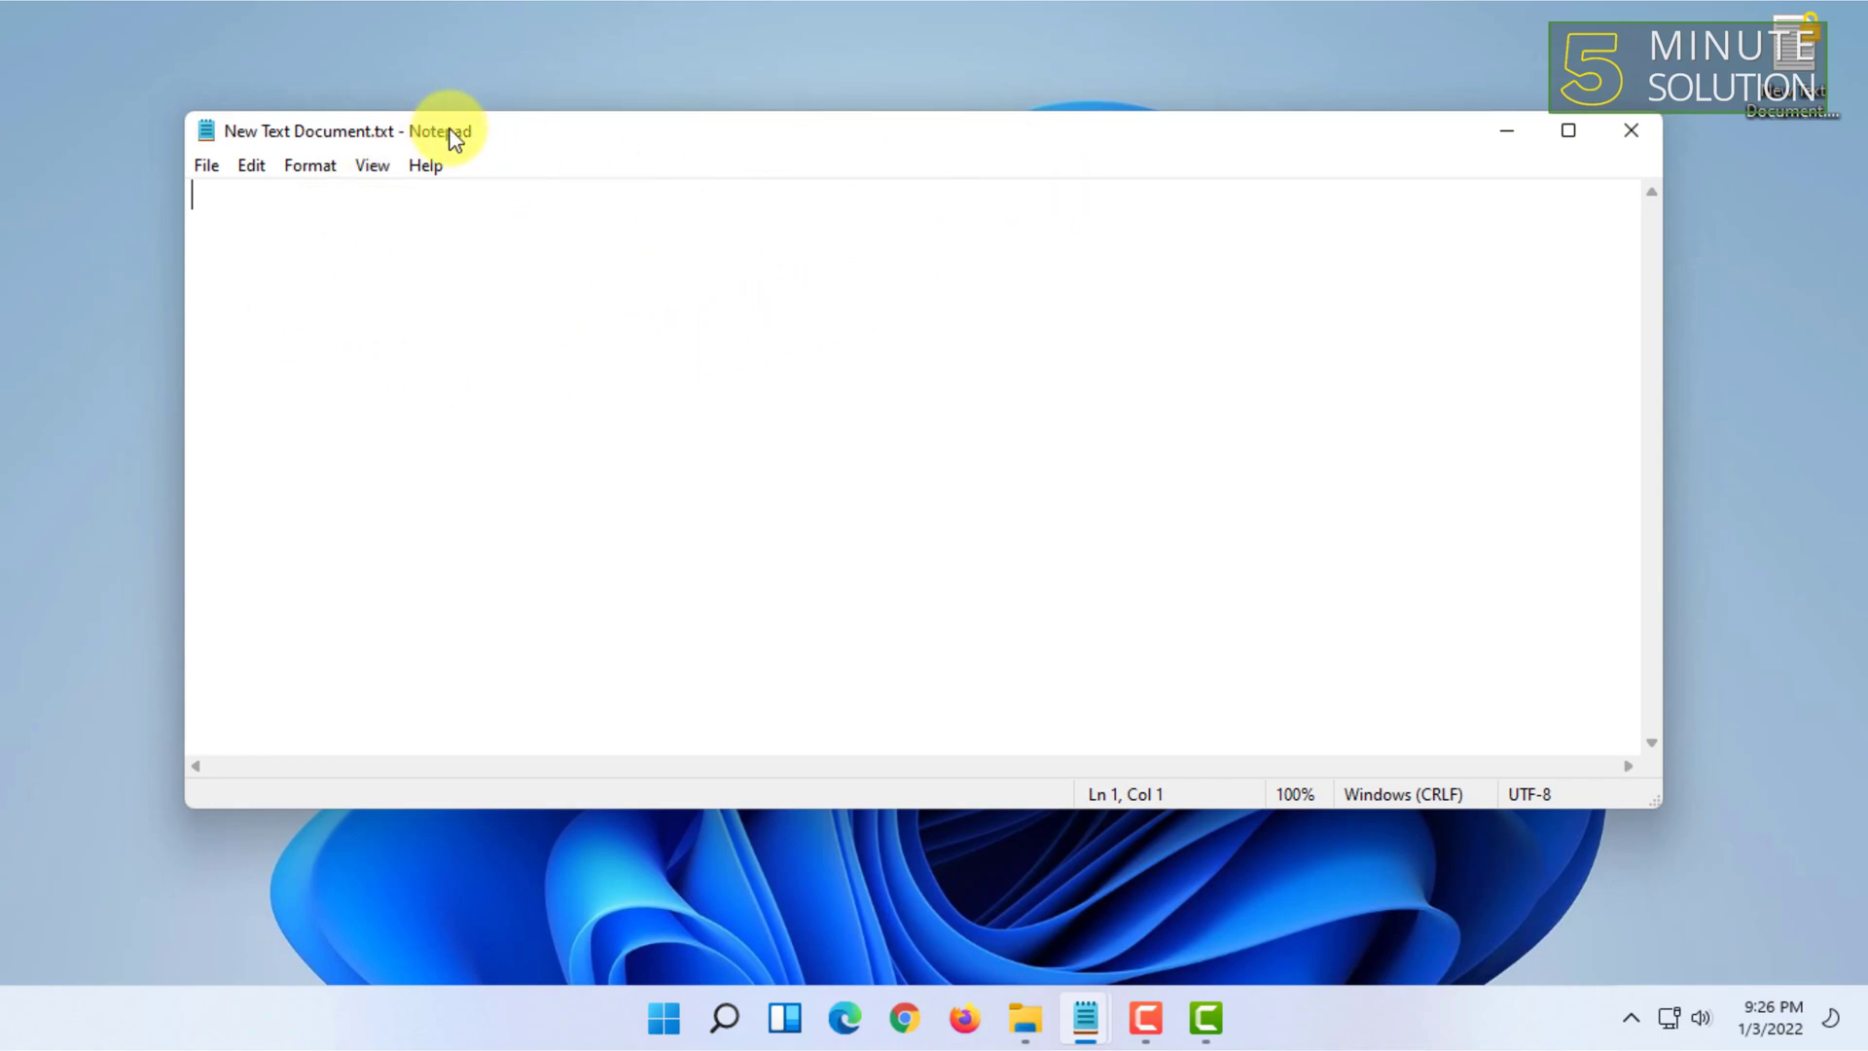
{"action": "left_click_drag", "start_coordinate": [445, 129], "coordinate": [421, 104]}
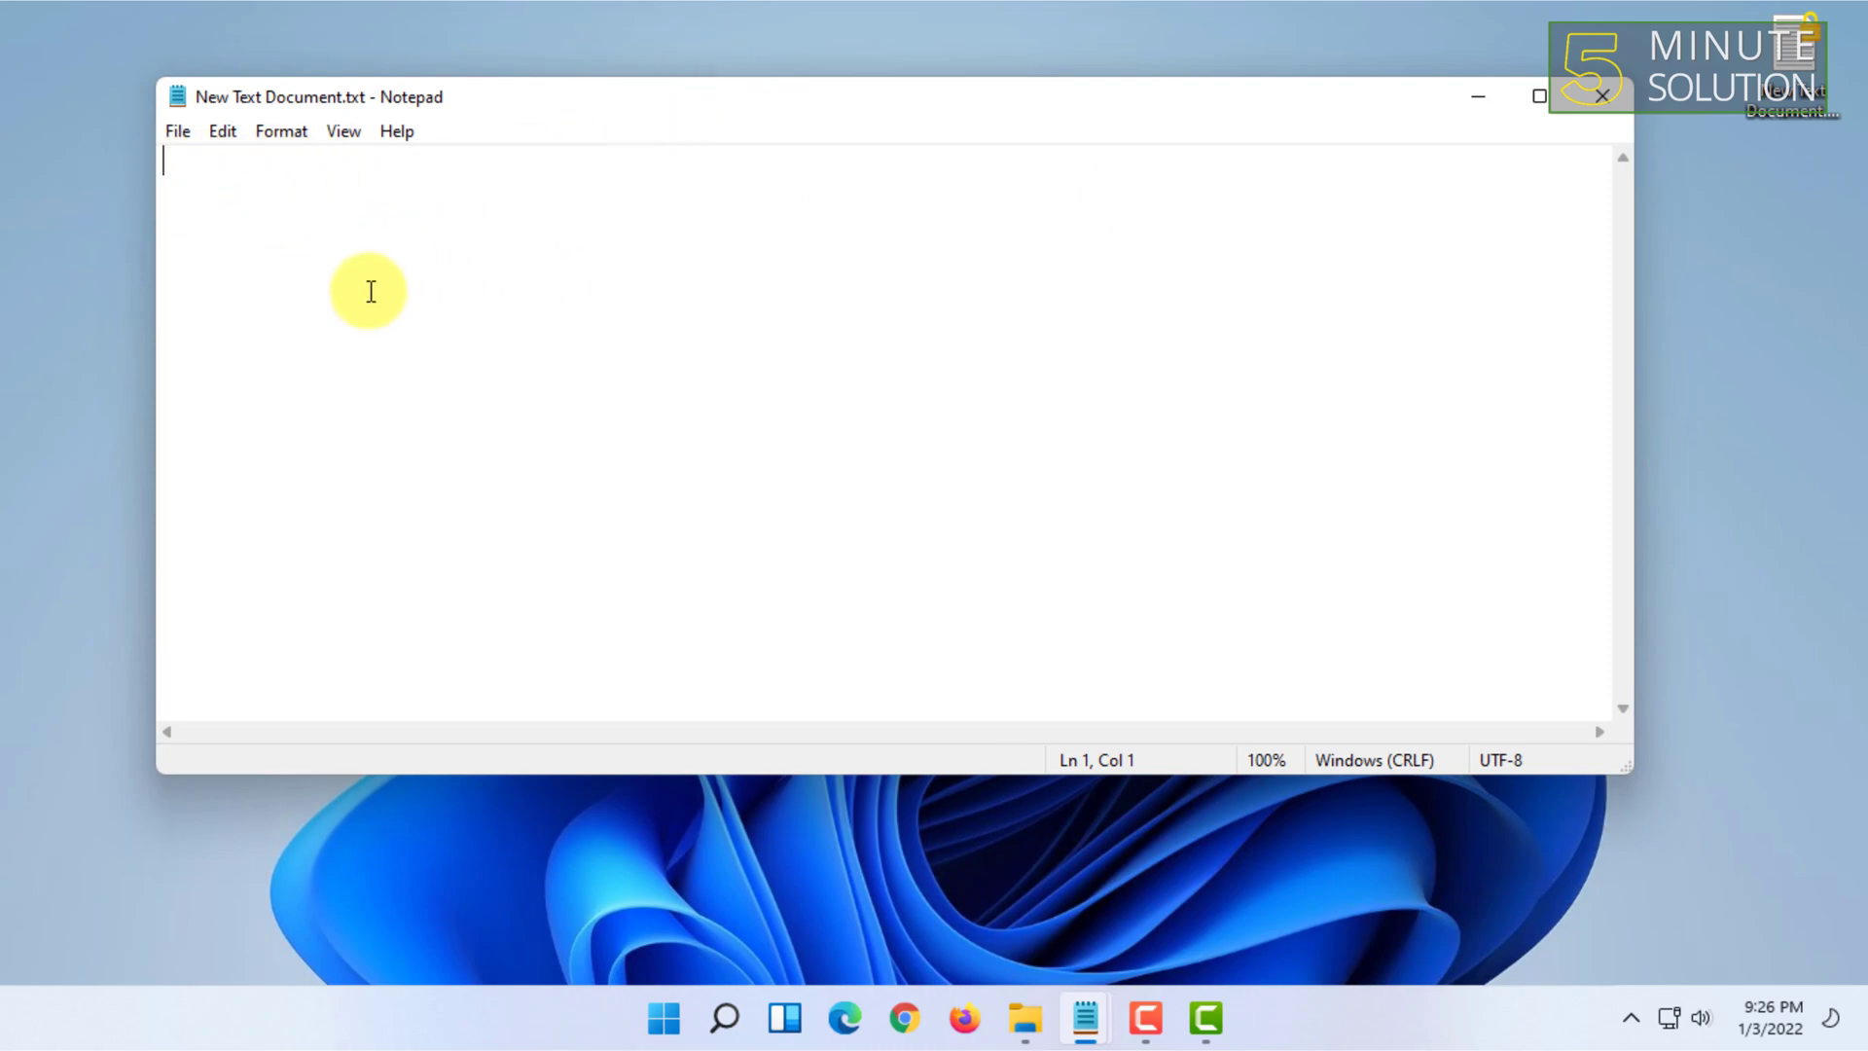
{"action": "left_click", "coordinate": [1602, 94]}
{"action": "left_click_drag", "start_coordinate": [1865, 228], "coordinate": [1309, 905]}
{"action": "left_click_drag", "start_coordinate": [1864, 494], "coordinate": [1742, 12]}
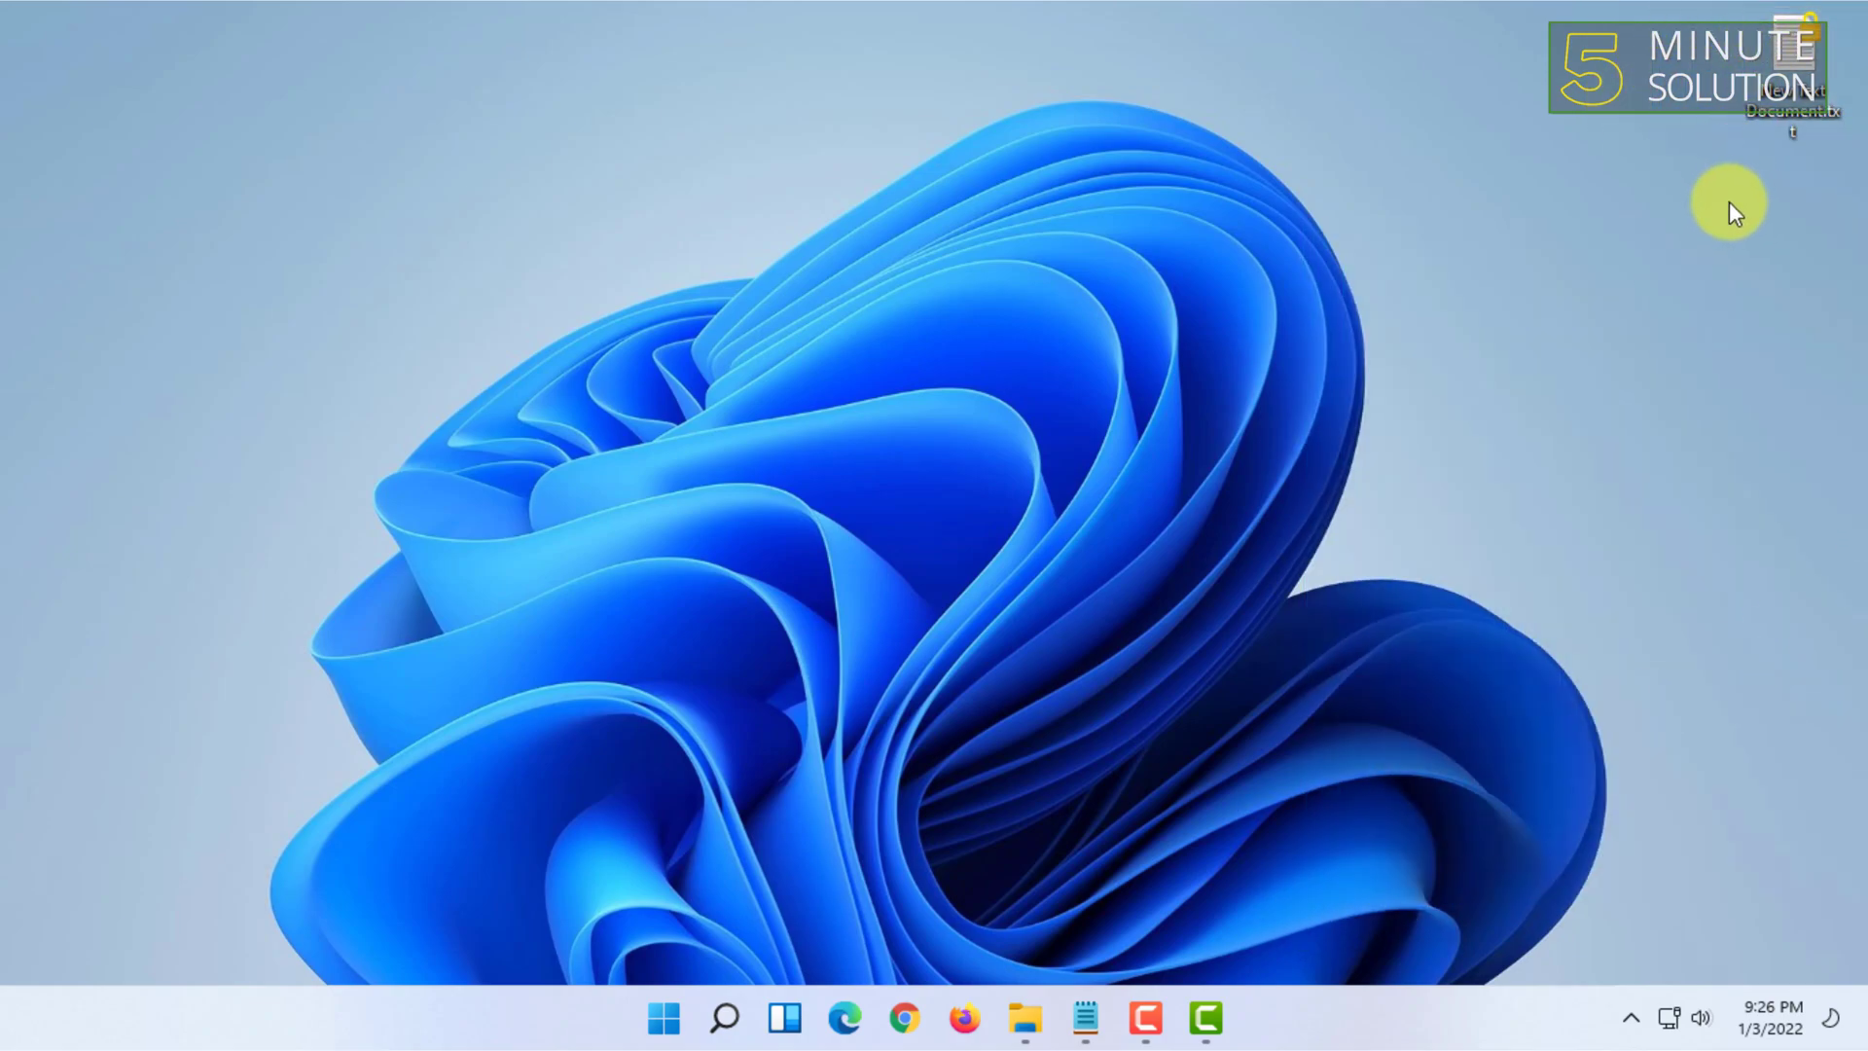
{"action": "right_click", "coordinate": [1823, 114]}
{"action": "left_click", "coordinate": [1677, 623]}
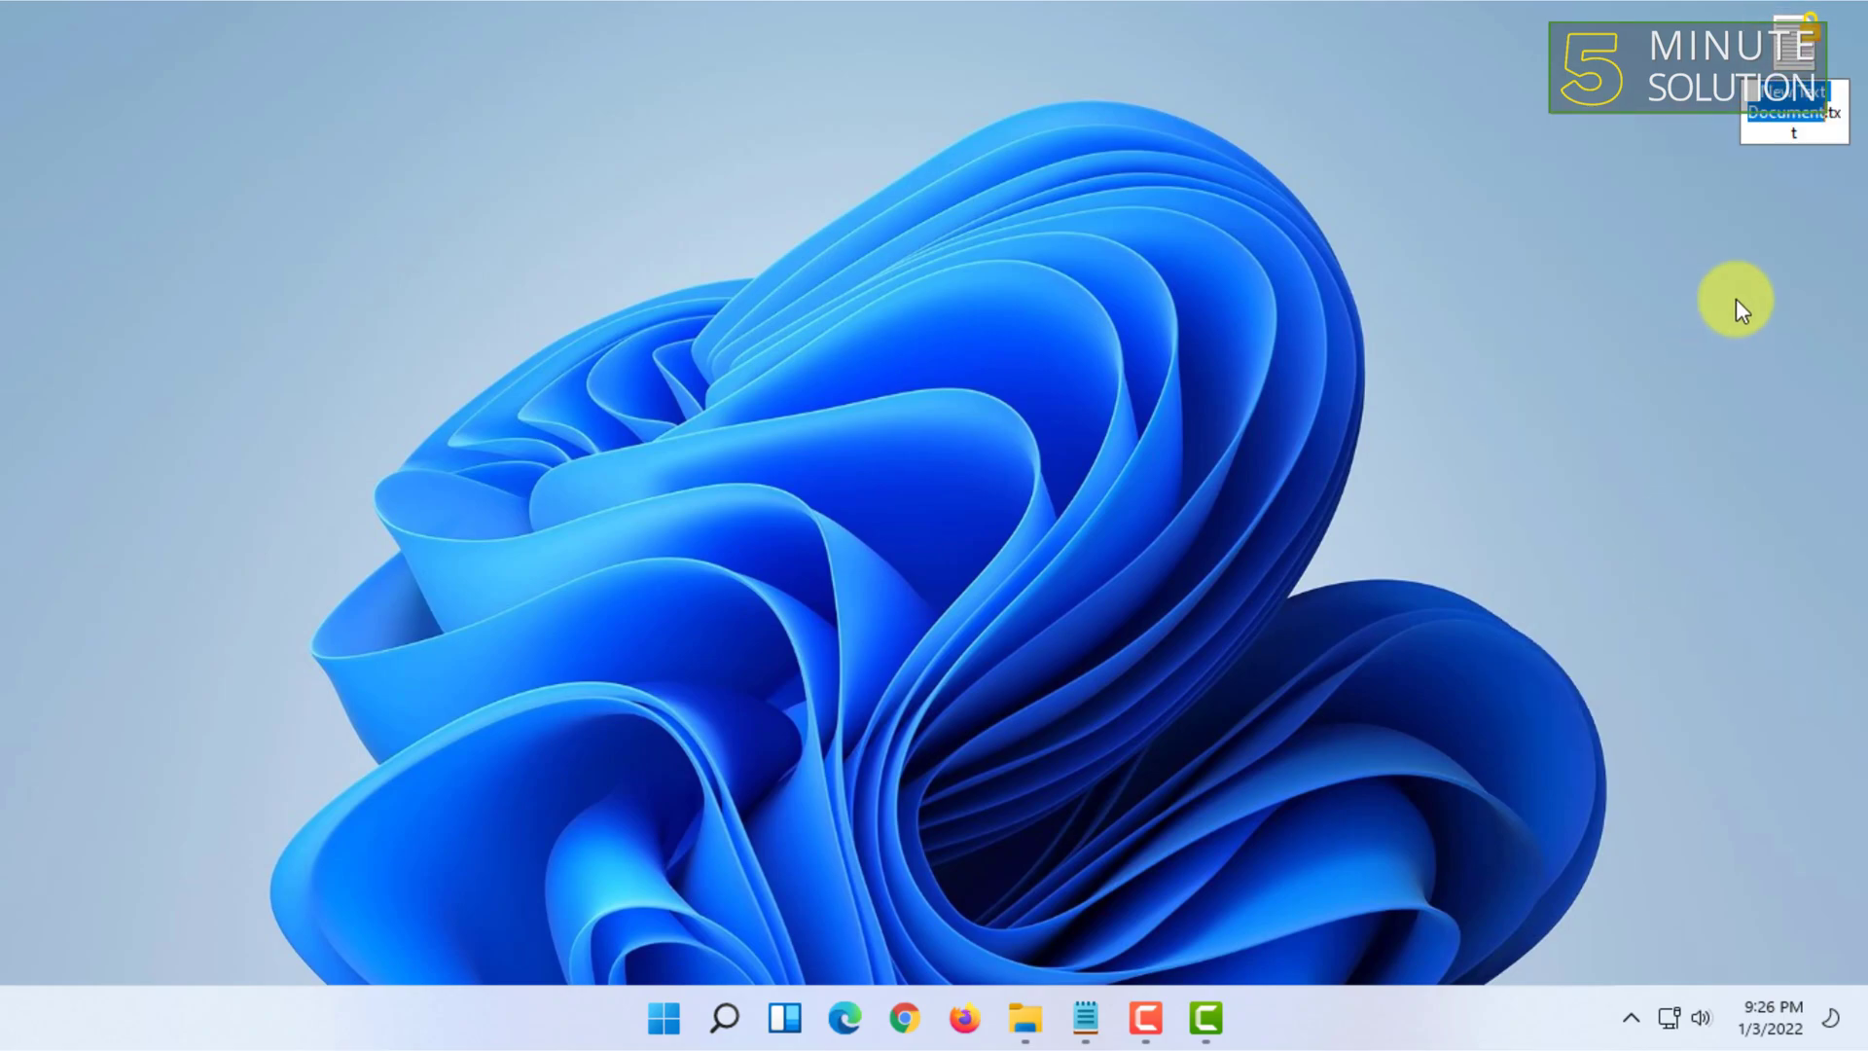
{"action": "left_click_drag", "start_coordinate": [1826, 133], "coordinate": [1837, 114]}
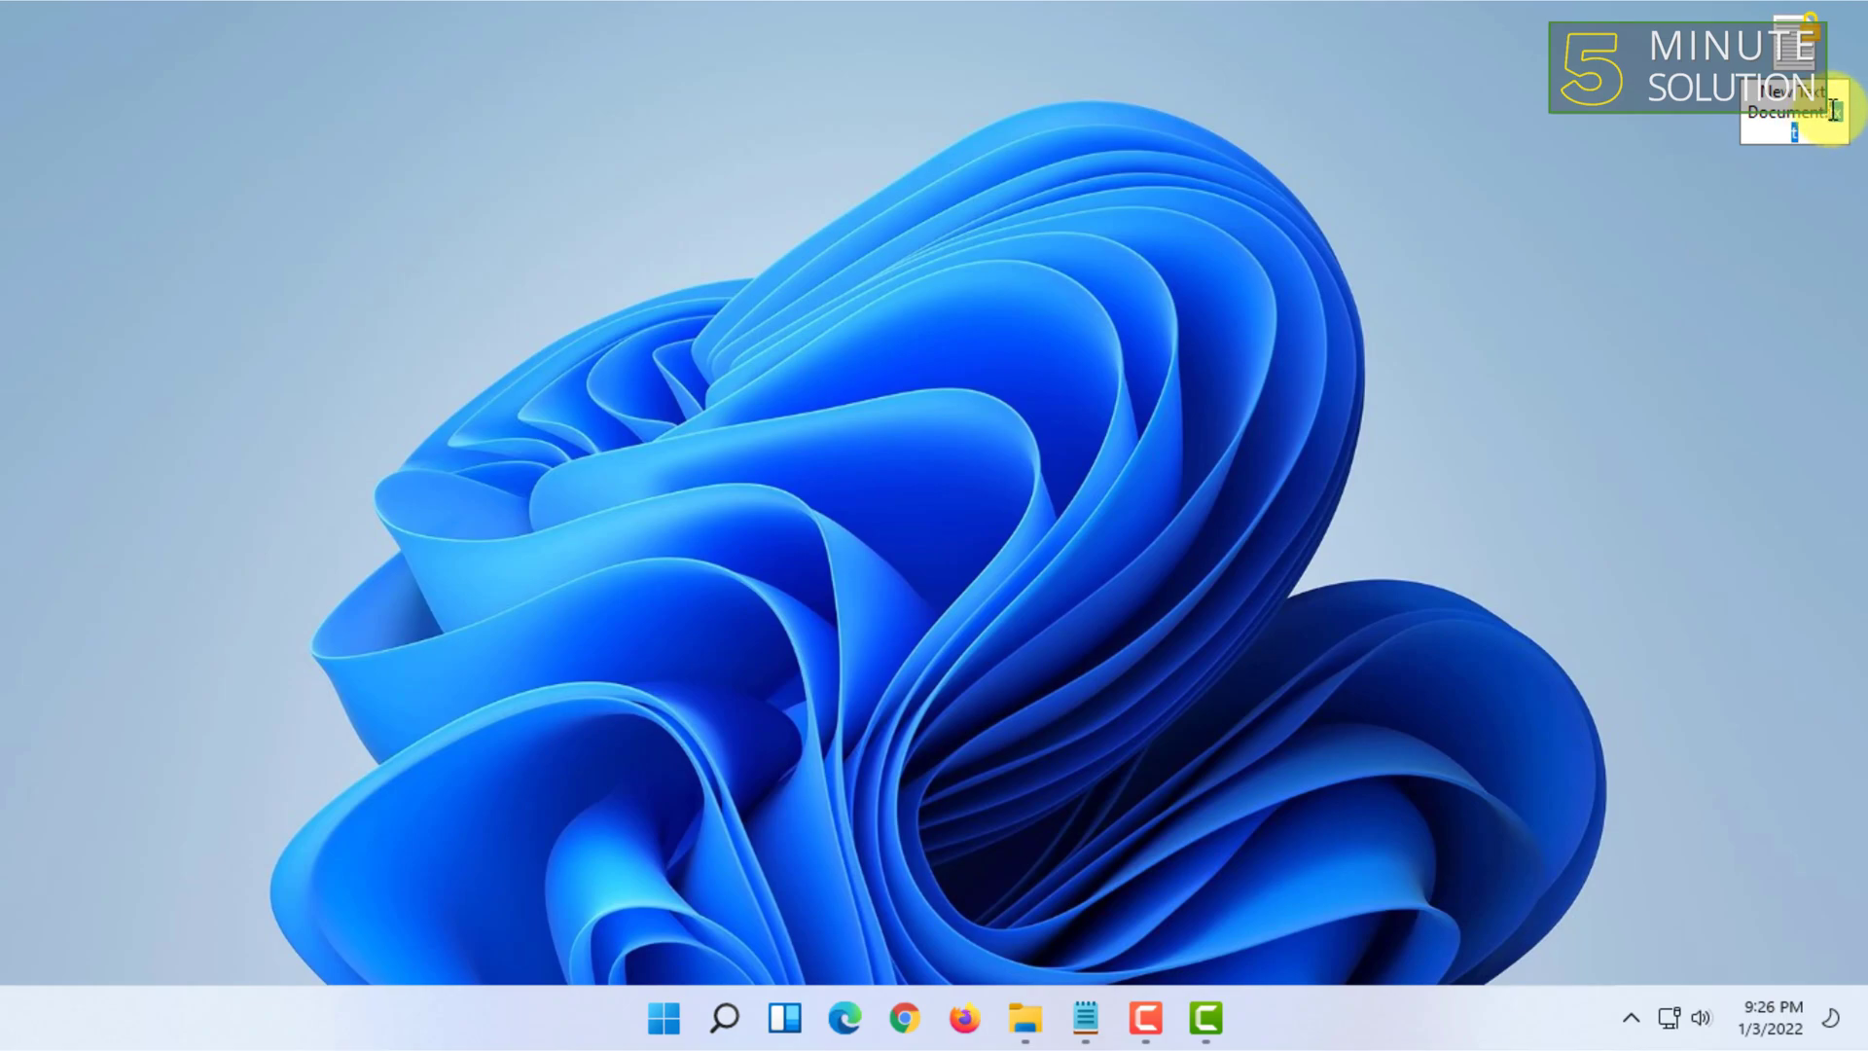
{"action": "right_click", "coordinate": [1776, 261]}
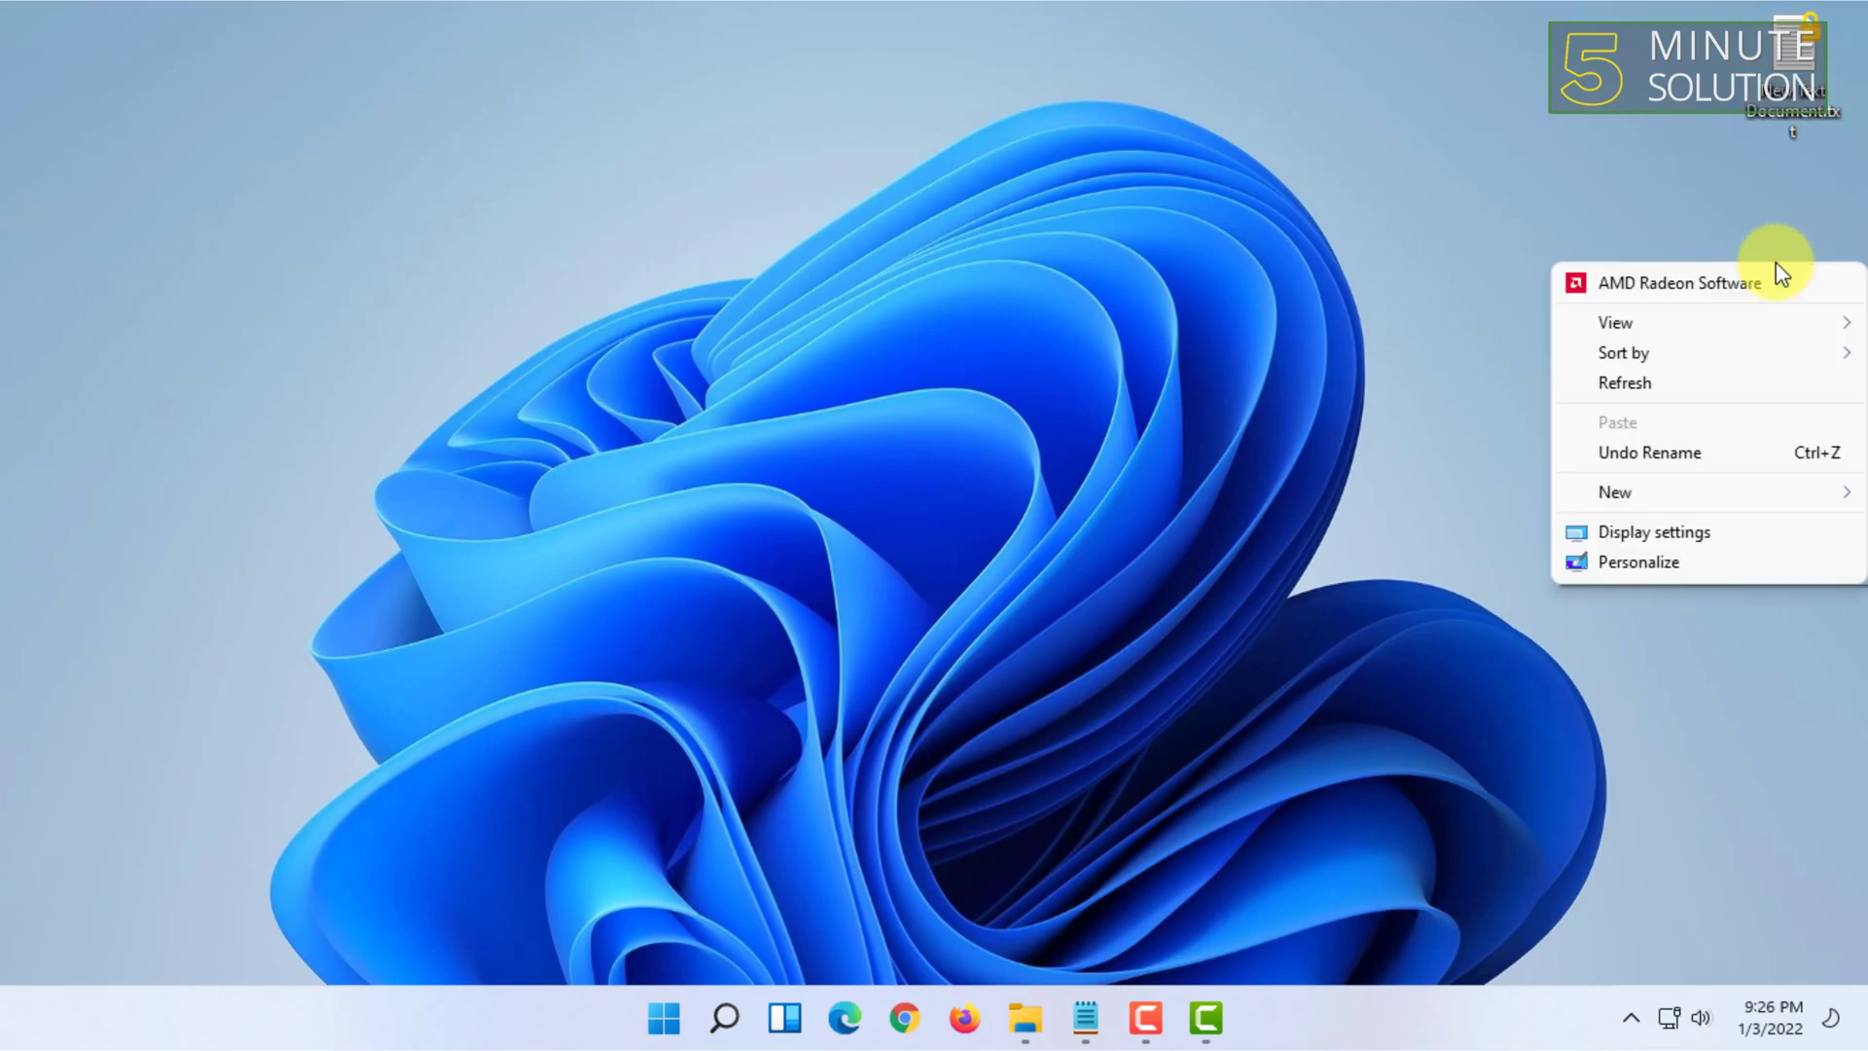
{"action": "left_click", "coordinate": [1726, 375]}
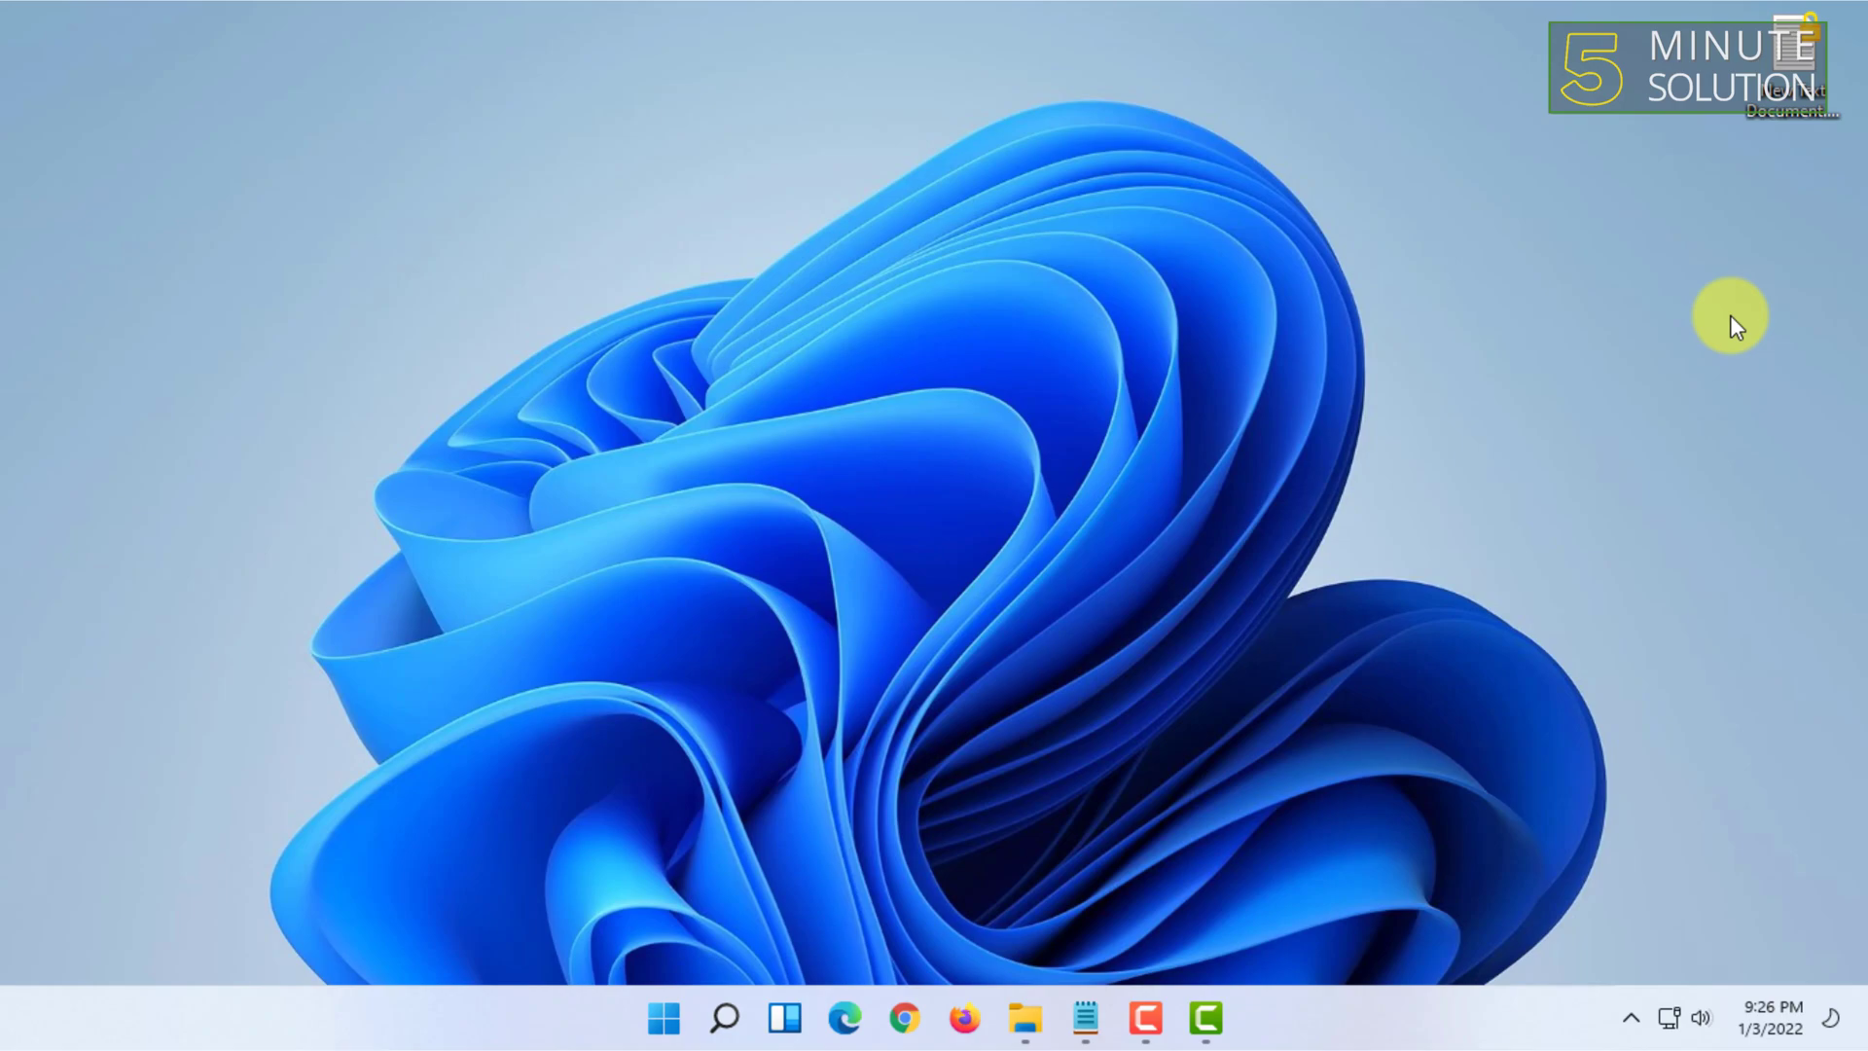
{"action": "right_click", "coordinate": [1795, 73]}
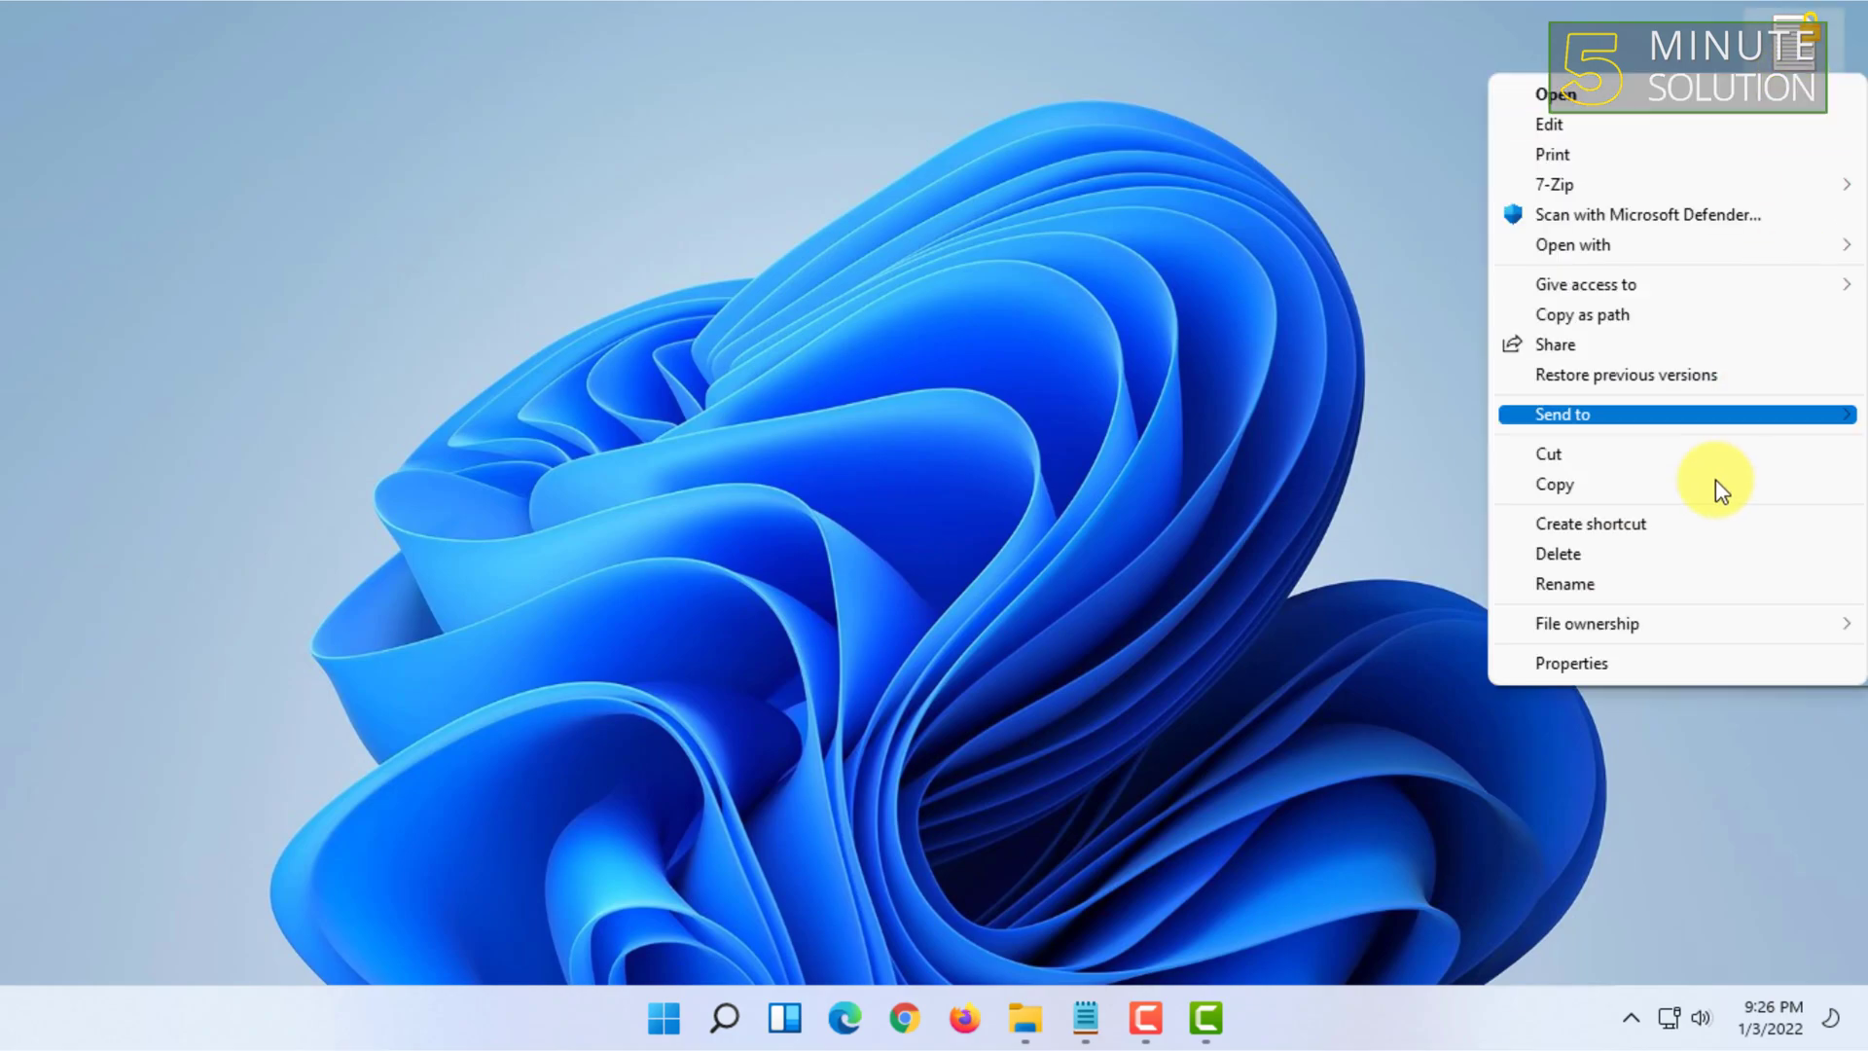
{"action": "left_click", "coordinate": [1608, 586]}
{"action": "double_click", "coordinate": [1832, 109]}
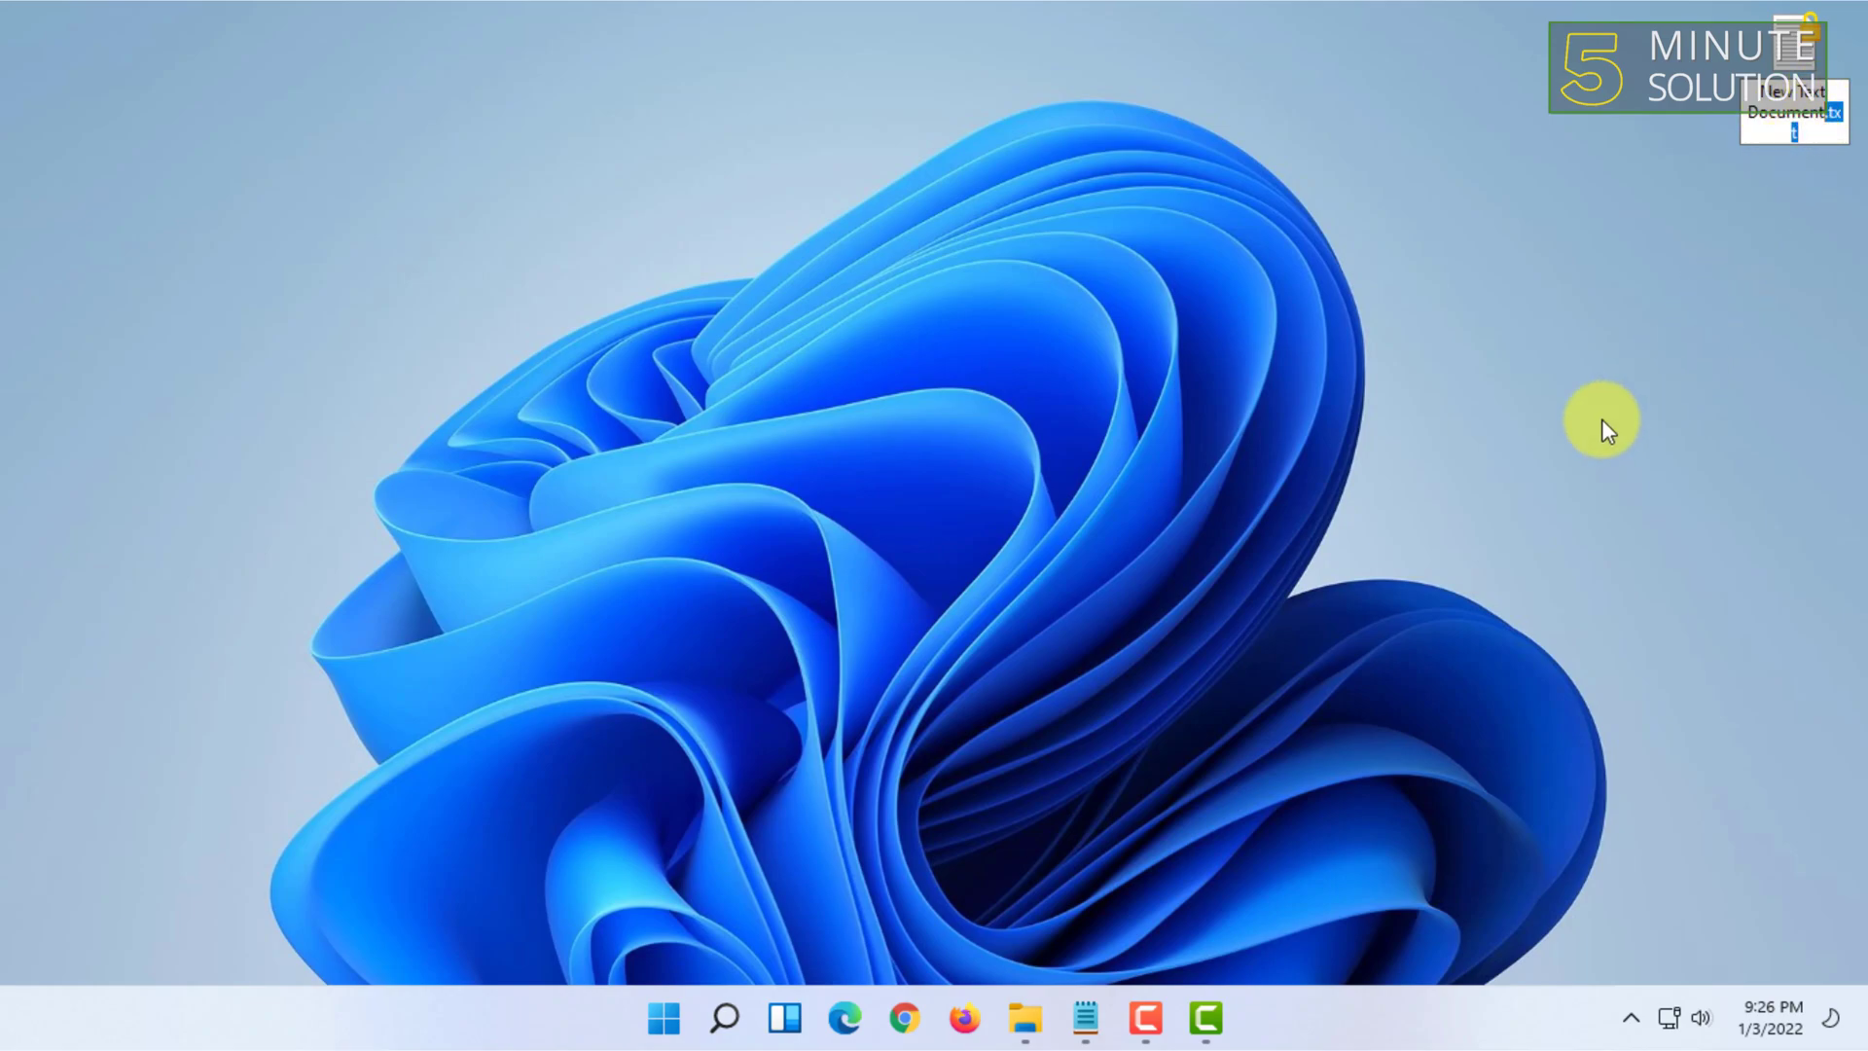
{"action": "key", "text": "Return"}
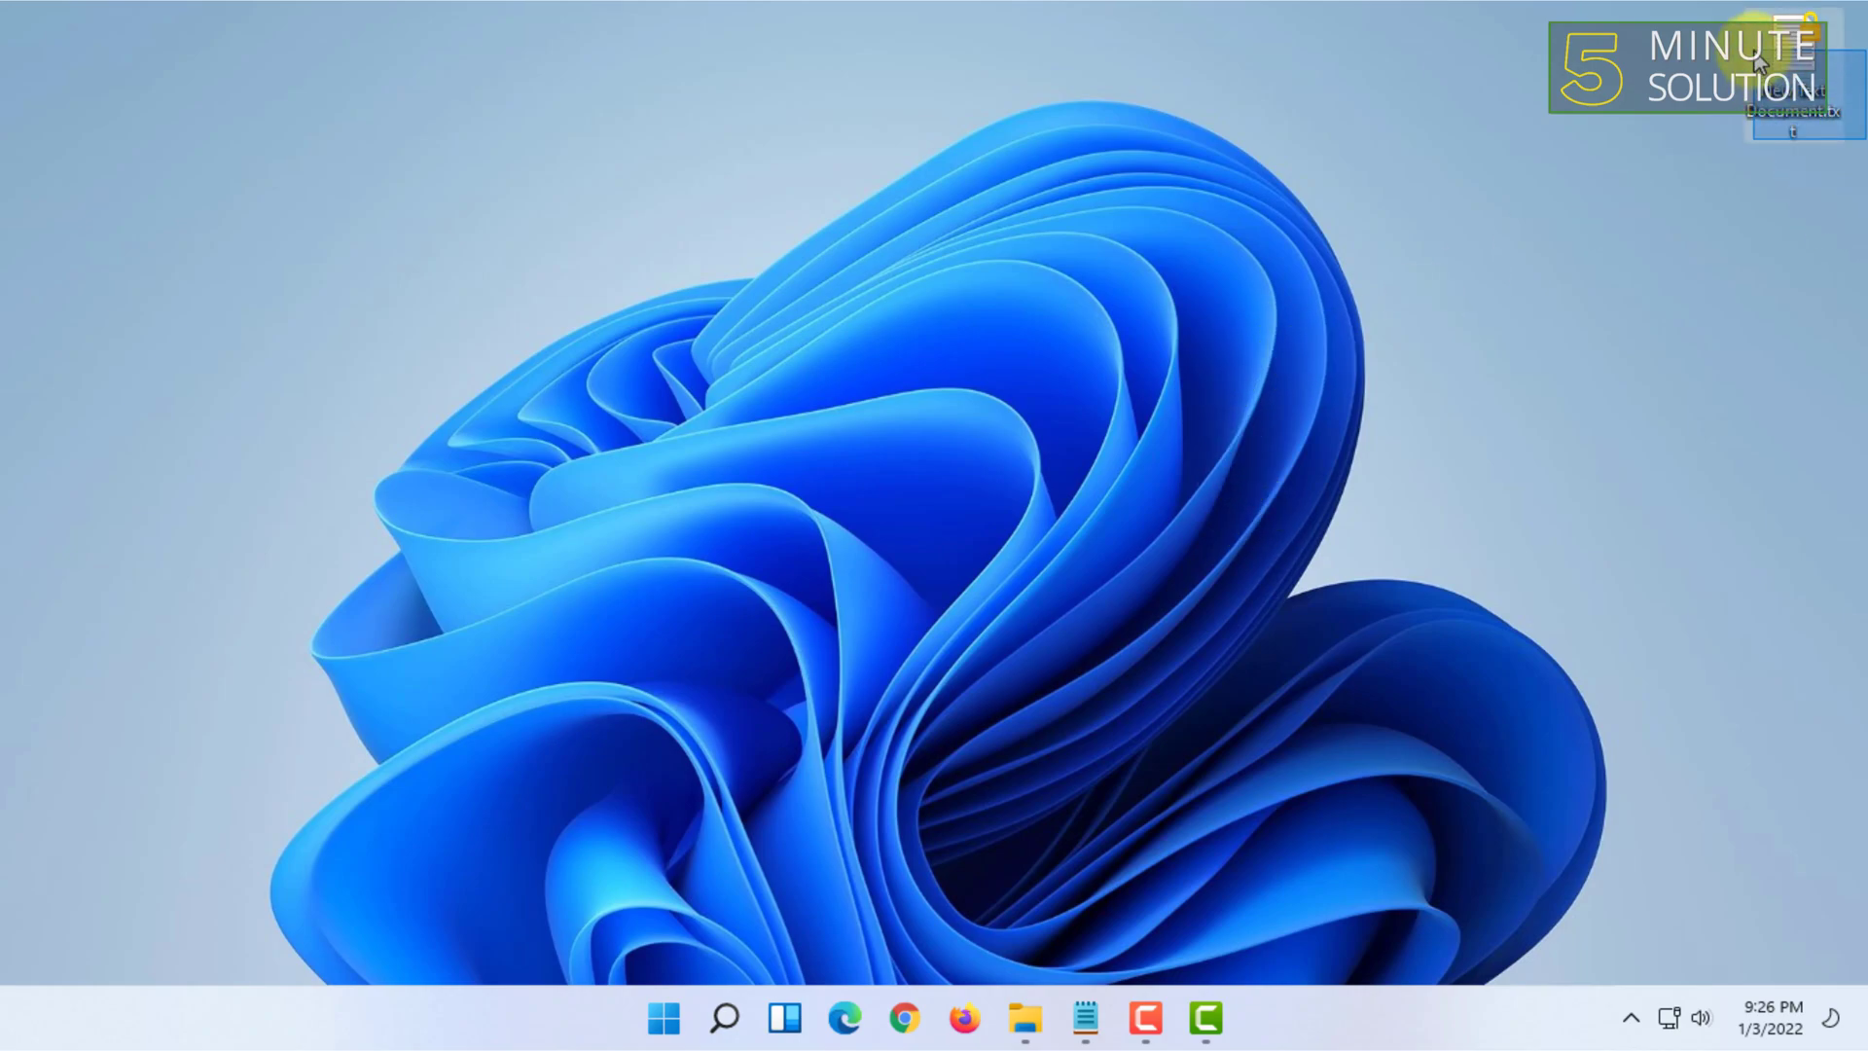